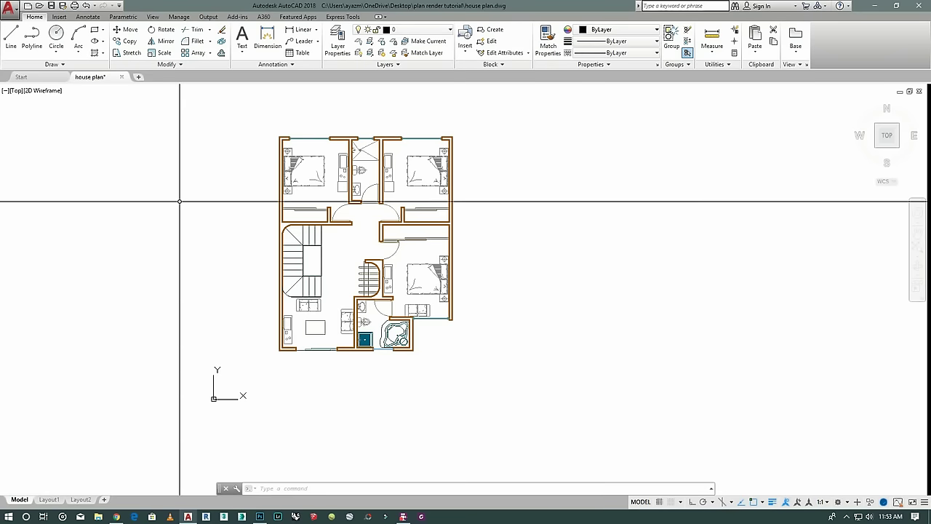
Start a plot to DWG To PDF.pc3 on ARCH expand C (24 x 18) paper
{"action": "type", "text": "p"}
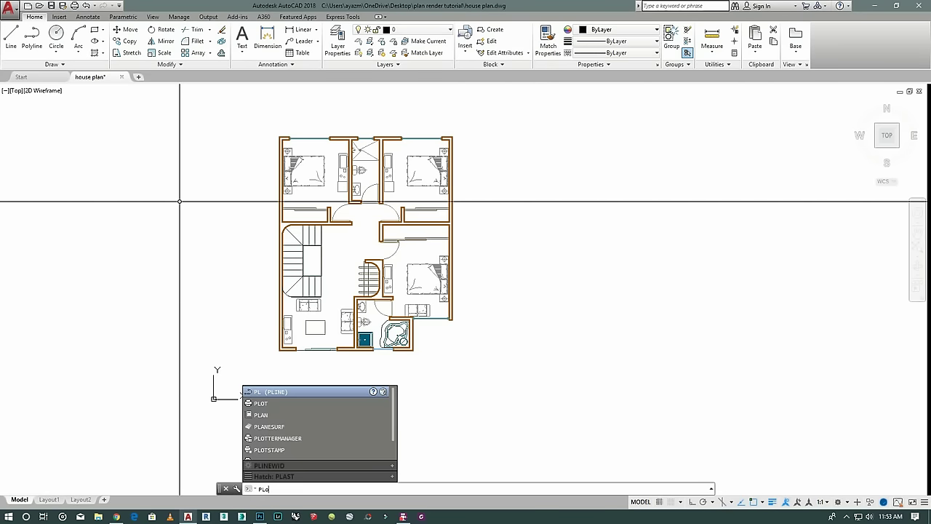
{"action": "left_click", "coordinate": [301, 403]}
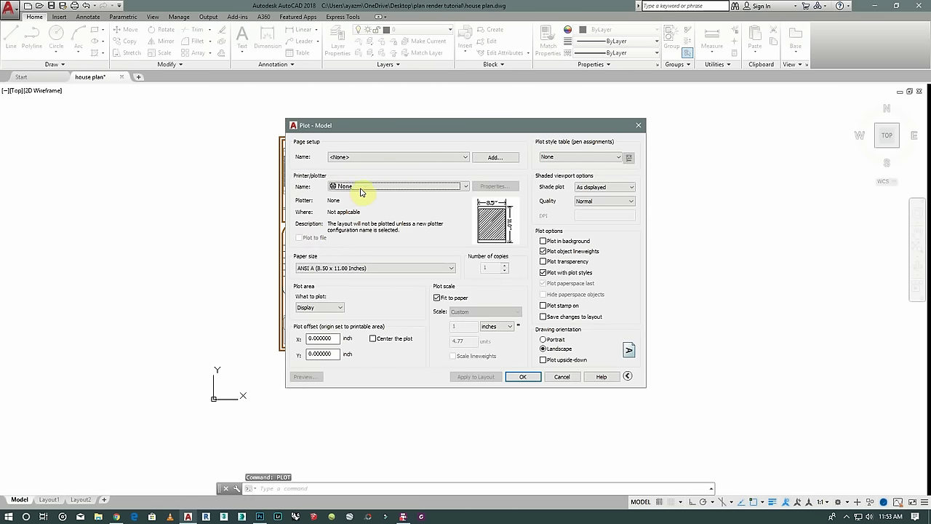
{"action": "left_click", "coordinate": [361, 190]}
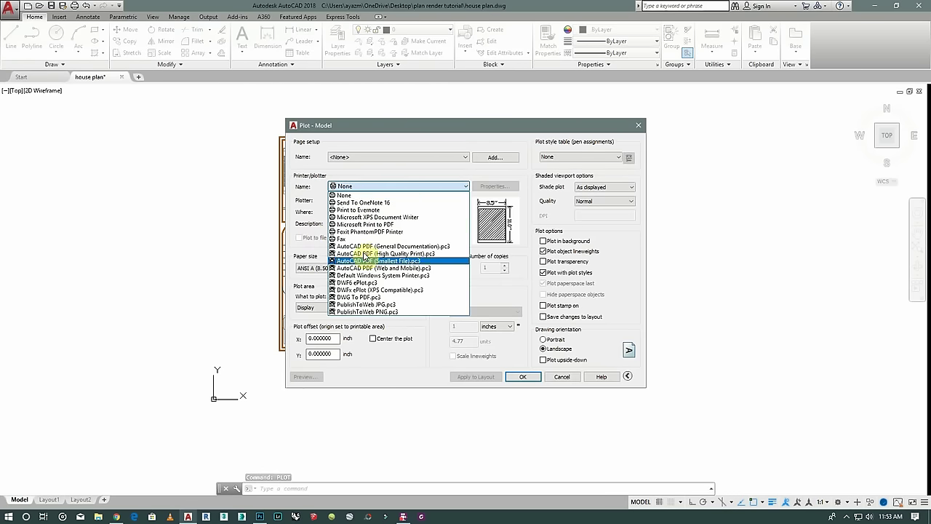
{"action": "left_click", "coordinate": [370, 296]}
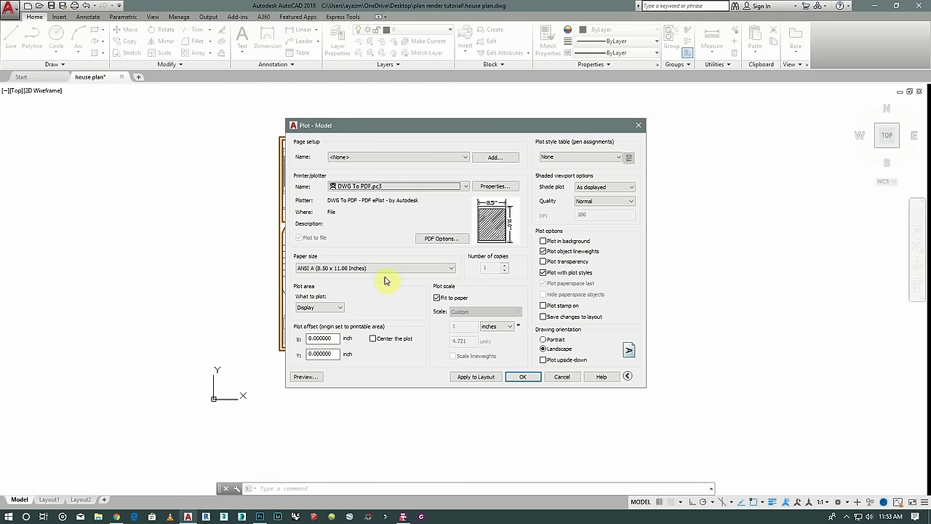
{"action": "left_click", "coordinate": [355, 271]}
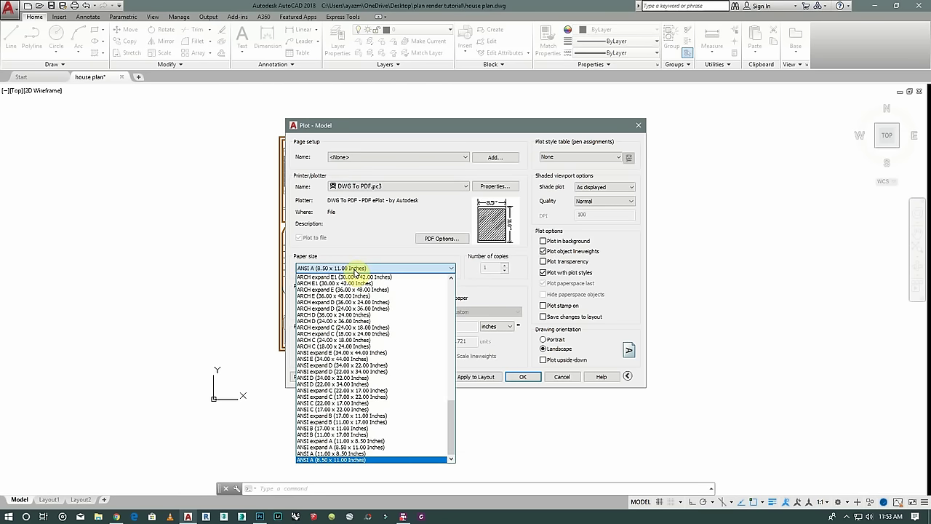
{"action": "left_click", "coordinate": [358, 326]}
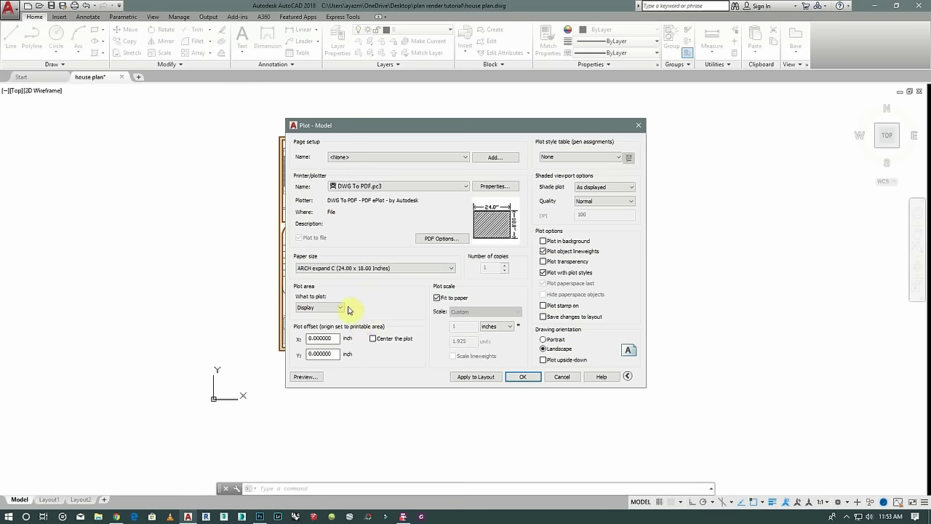
Window the floor plan, plot it portrait and centred, and preview the sheet
{"action": "left_click", "coordinate": [320, 307]}
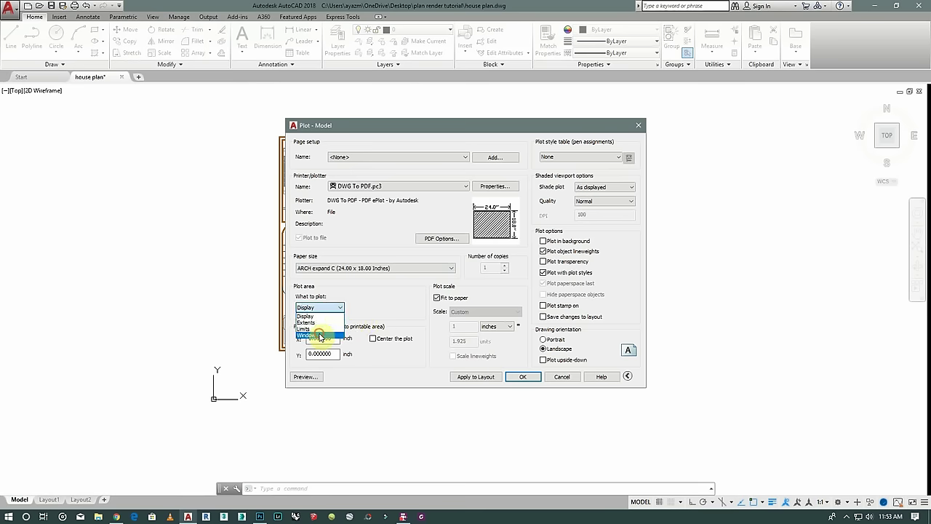
{"action": "left_click", "coordinate": [315, 328]}
{"action": "left_click", "coordinate": [269, 126]}
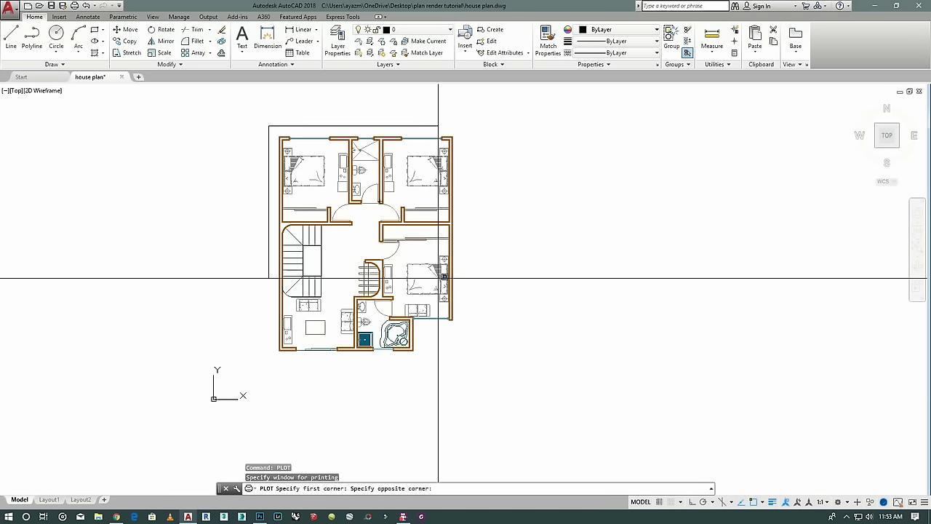
{"action": "left_click", "coordinate": [469, 364]}
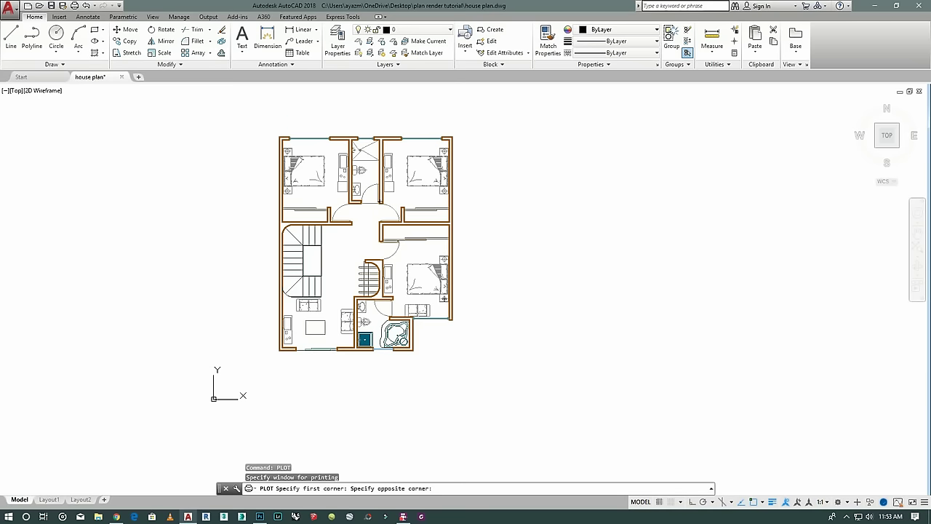
{"action": "left_click", "coordinate": [543, 340]}
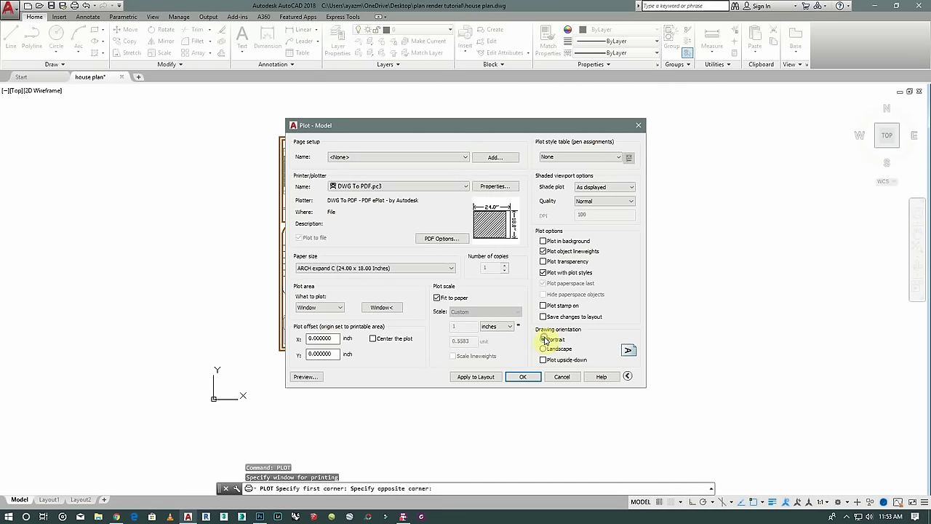
{"action": "left_click", "coordinate": [373, 339]}
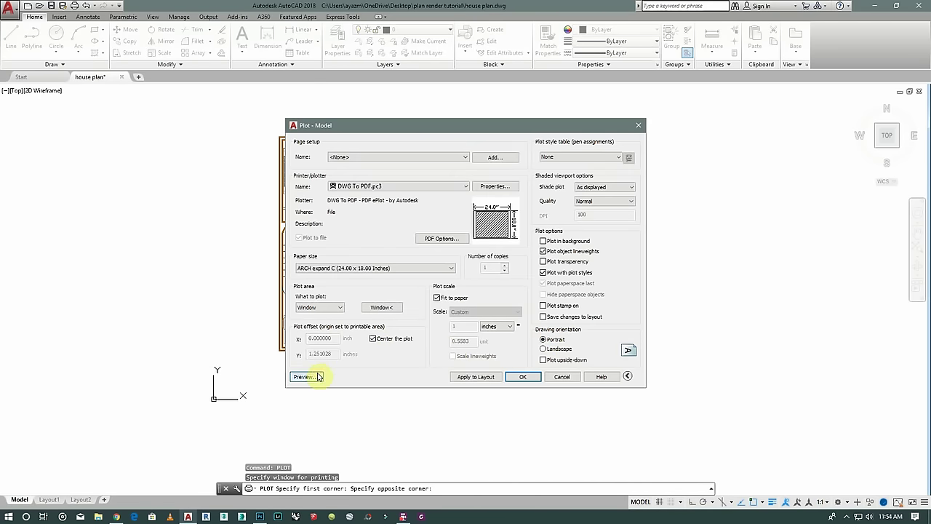
{"action": "left_click", "coordinate": [318, 376]}
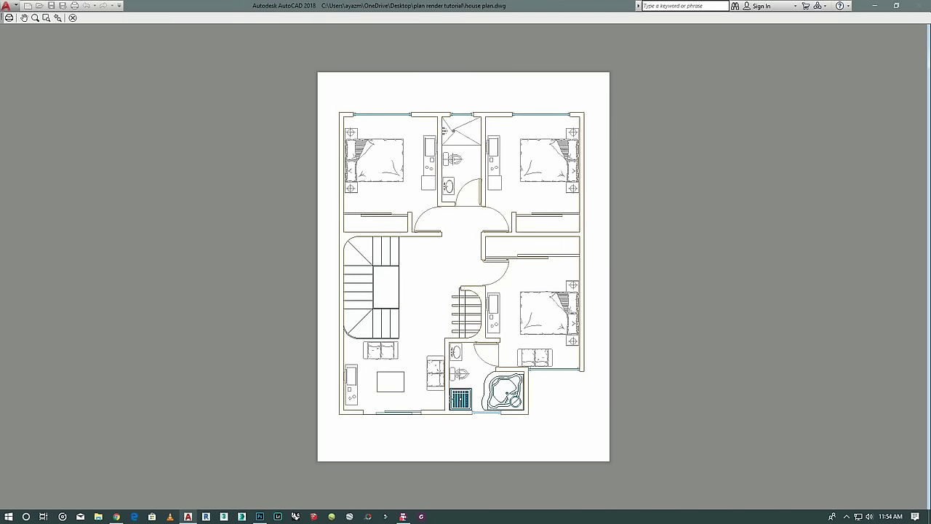
Apply the monochrome.ctb plot style to all layouts and check it in the preview
{"action": "left_click", "coordinate": [72, 18]}
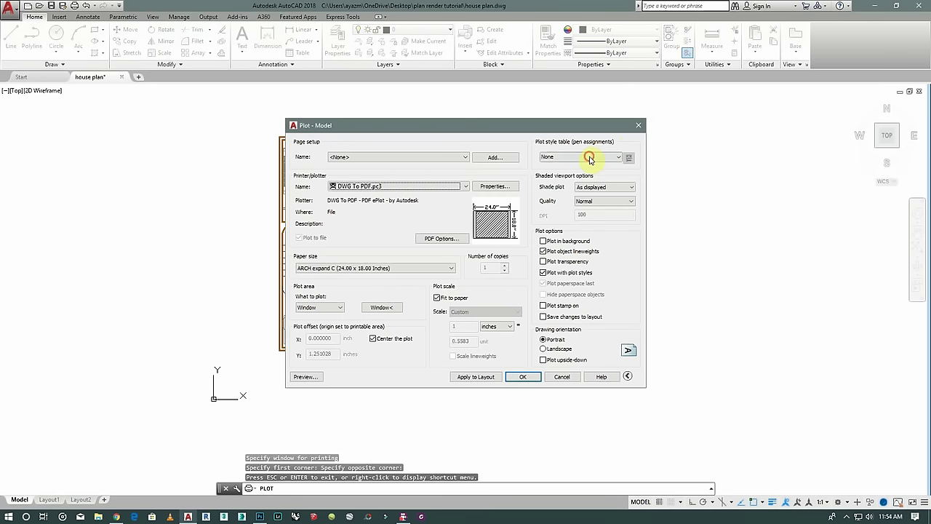
{"action": "left_click", "coordinate": [589, 157]}
{"action": "left_click", "coordinate": [564, 209]}
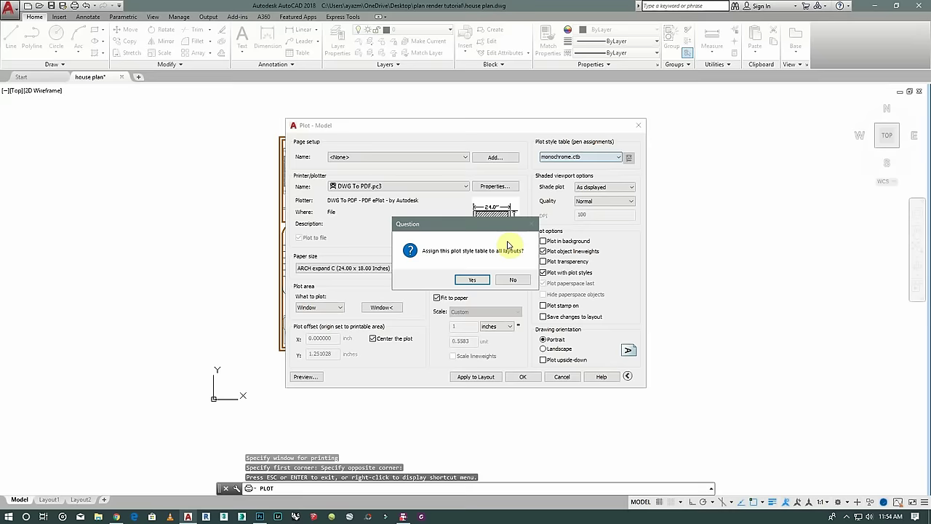
{"action": "left_click", "coordinate": [476, 281]}
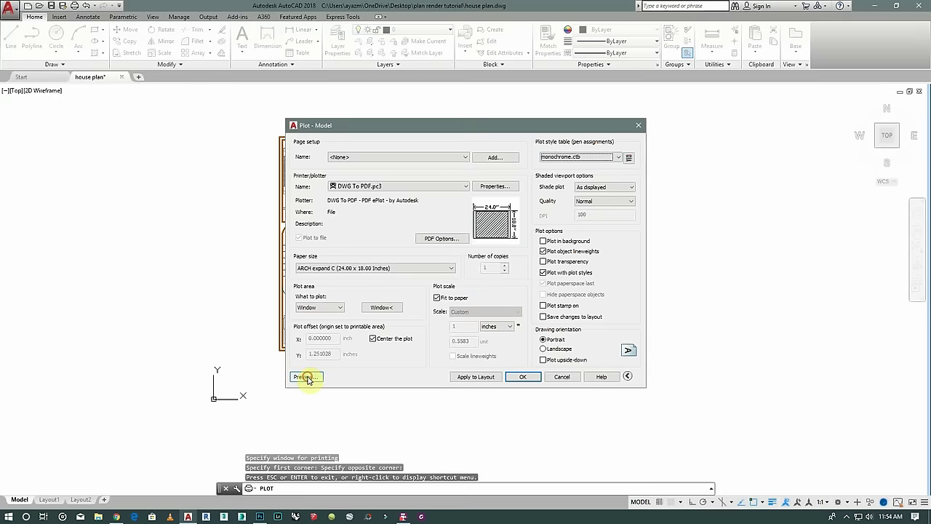
{"action": "left_click", "coordinate": [304, 376]}
{"action": "left_click_drag", "start_coordinate": [493, 290], "coordinate": [479, 182]}
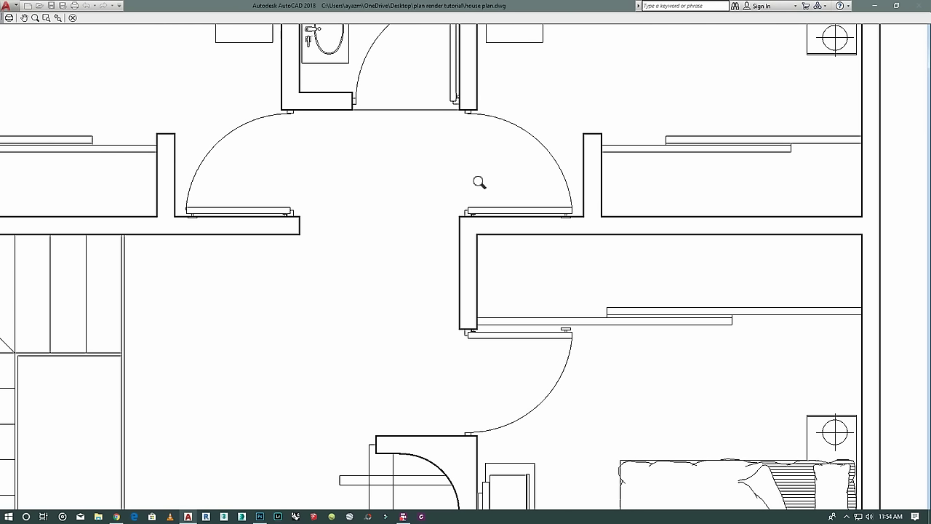
{"action": "scroll", "coordinate": [336, 202], "scroll_direction": "down", "scroll_amount": 5}
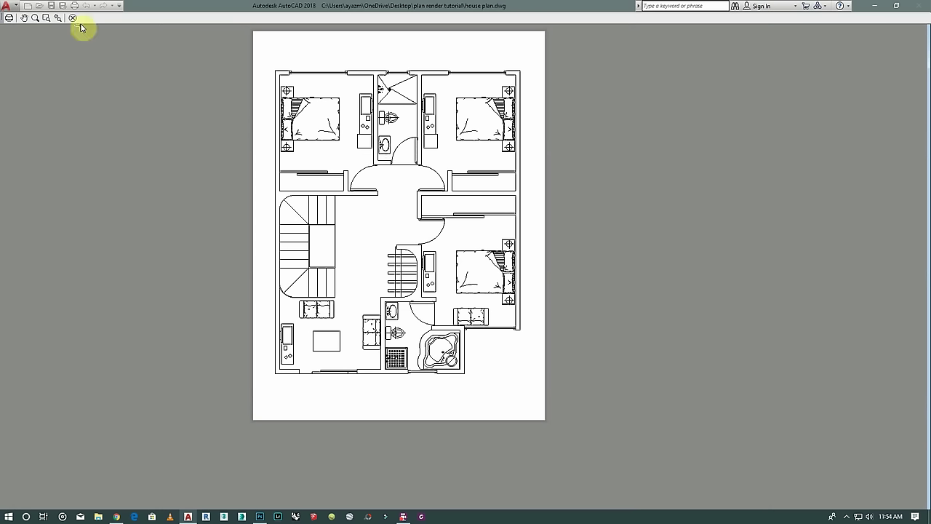
{"action": "left_click", "coordinate": [72, 18]}
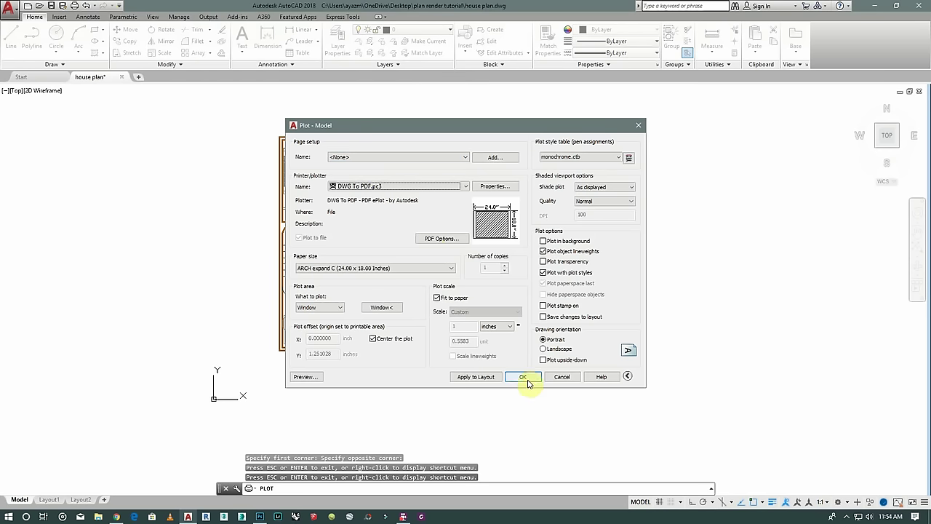
Plot to house plan-Model.pdf in Desktop > plan render tutorial
{"action": "left_click", "coordinate": [523, 377]}
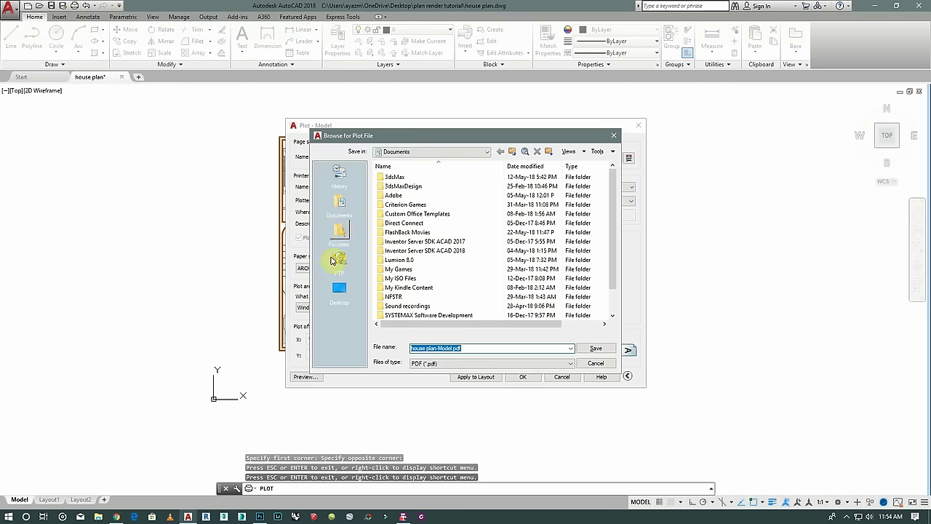
{"action": "left_click", "coordinate": [331, 285]}
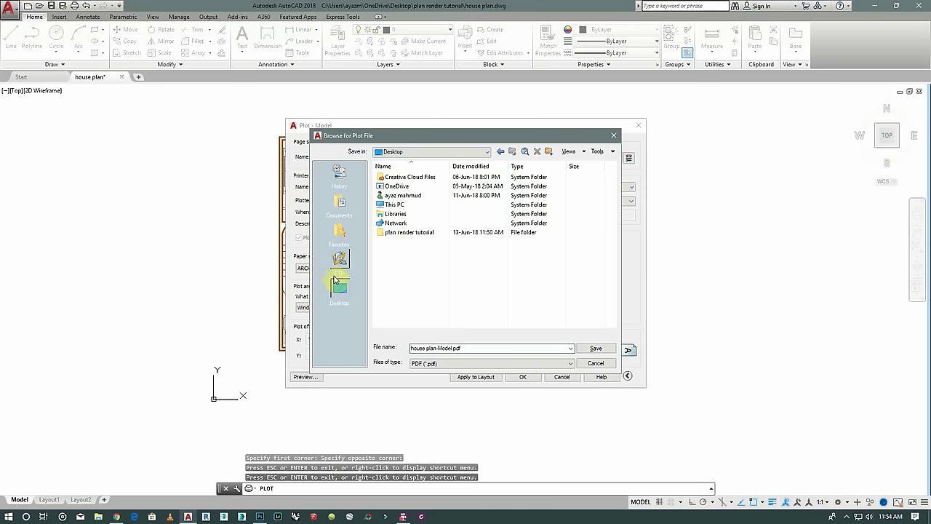
{"action": "double_click", "coordinate": [385, 233]}
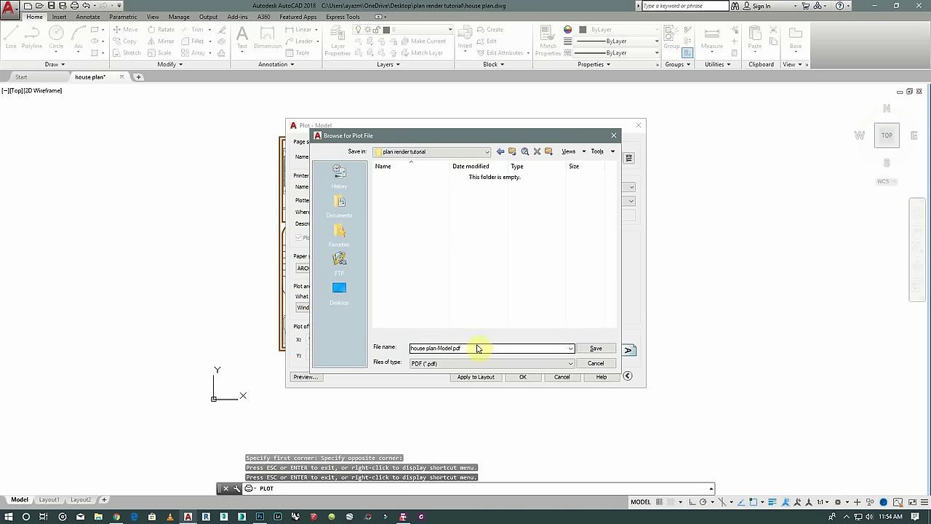
{"action": "left_click", "coordinate": [595, 349]}
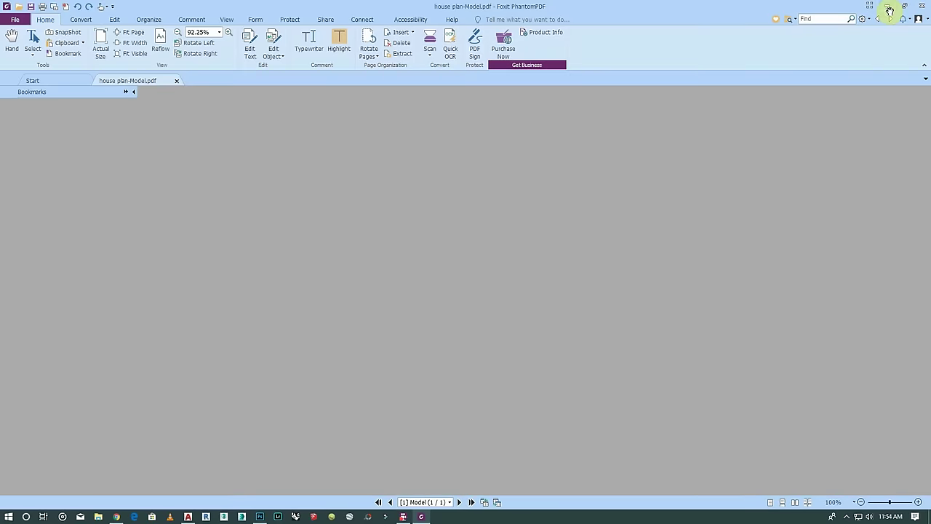
Scroll through the black-and-white house plan PDF, then close Foxit PhantomPDF
{"action": "scroll", "coordinate": [364, 240], "scroll_direction": "down", "scroll_amount": 5}
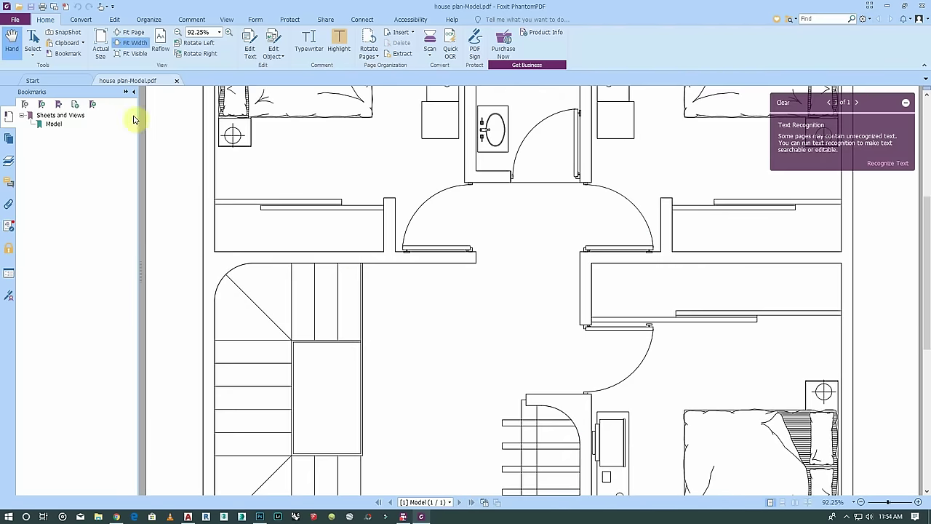
{"action": "scroll", "coordinate": [433, 302], "scroll_direction": "up", "scroll_amount": 4}
{"action": "scroll", "coordinate": [439, 305], "scroll_direction": "down", "scroll_amount": 3}
{"action": "scroll", "coordinate": [442, 305], "scroll_direction": "down", "scroll_amount": 5}
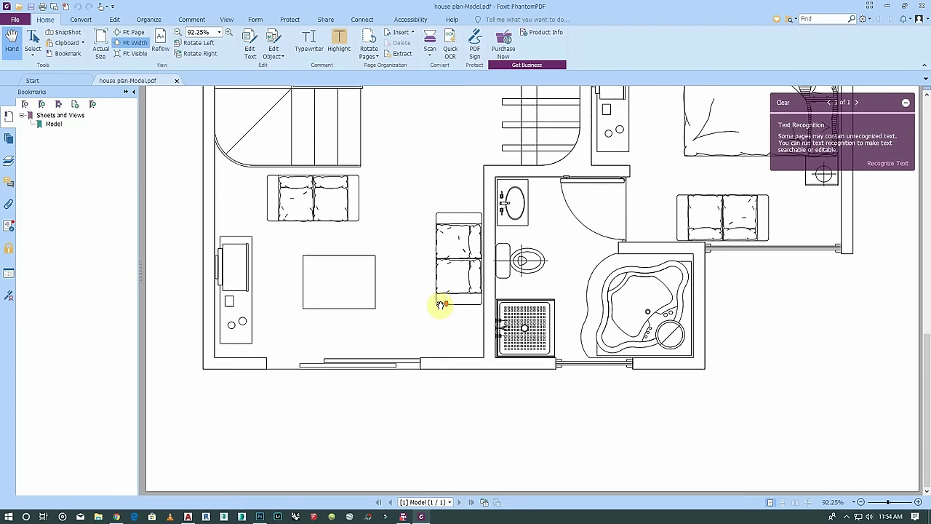
{"action": "scroll", "coordinate": [440, 270], "scroll_direction": "up", "scroll_amount": 2}
{"action": "scroll", "coordinate": [459, 267], "scroll_direction": "up", "scroll_amount": 1}
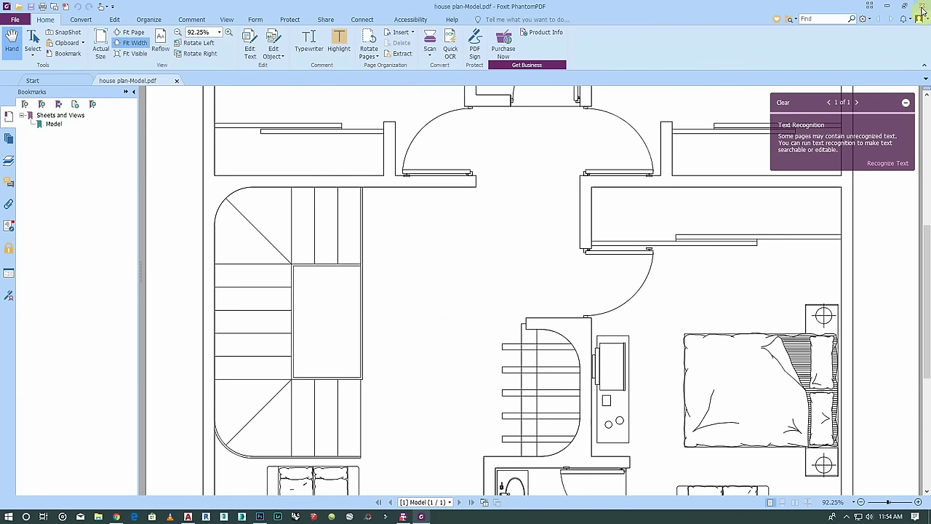
{"action": "left_click", "coordinate": [923, 7]}
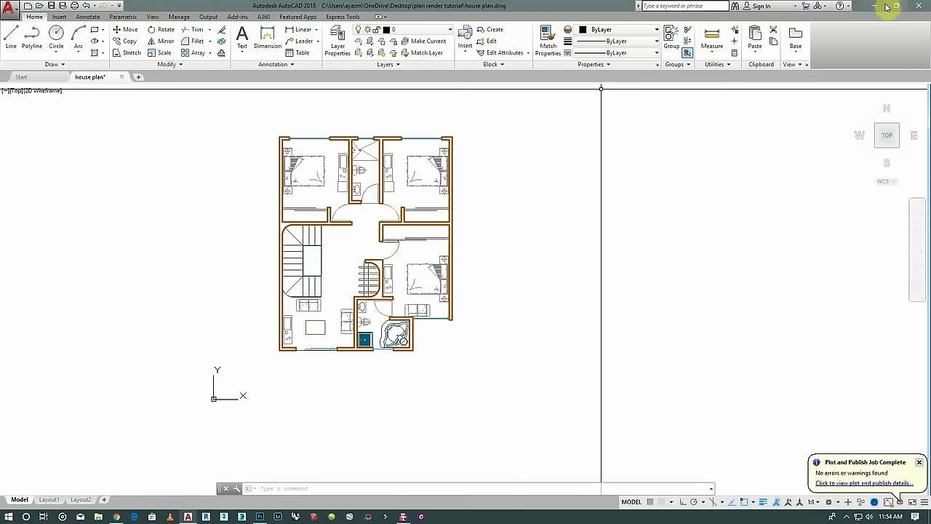
Drag house plan-Model.pdf from the plan render tutorial folder onto Photoshop's taskbar icon
{"action": "left_click", "coordinate": [878, 7]}
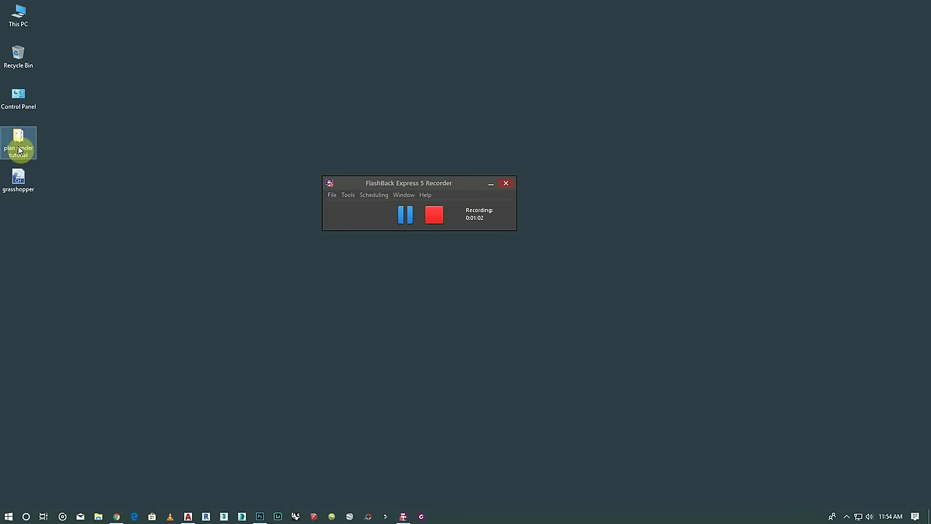
{"action": "double_click", "coordinate": [19, 148]}
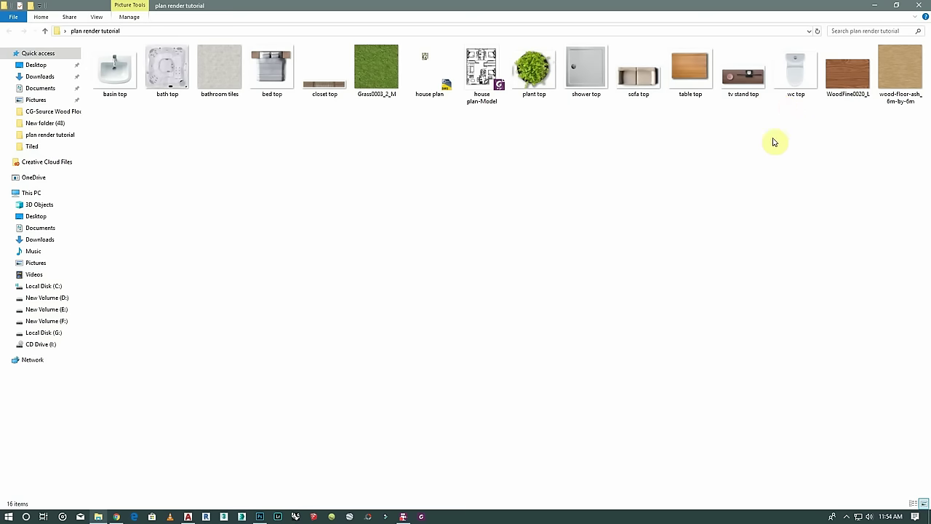
{"action": "mouse_move", "coordinate": [481, 80]}
{"action": "left_mouse_down"}
{"action": "mouse_move", "coordinate": [404, 513]}
{"action": "mouse_move", "coordinate": [263, 518]}
{"action": "left_mouse_up"}
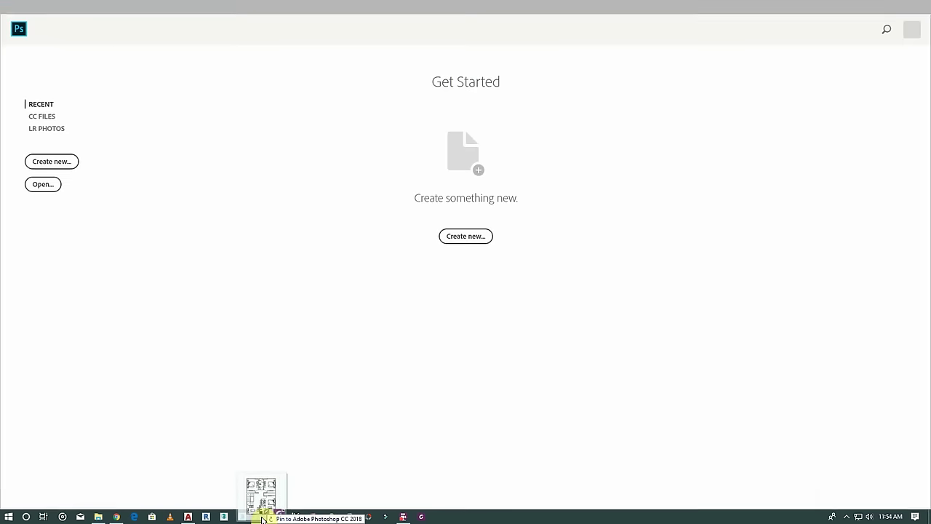
Import house plan-Model.pdf into Photoshop at 300 pixels/inch
{"action": "left_click_drag", "start_coordinate": [262, 518], "coordinate": [443, 13]}
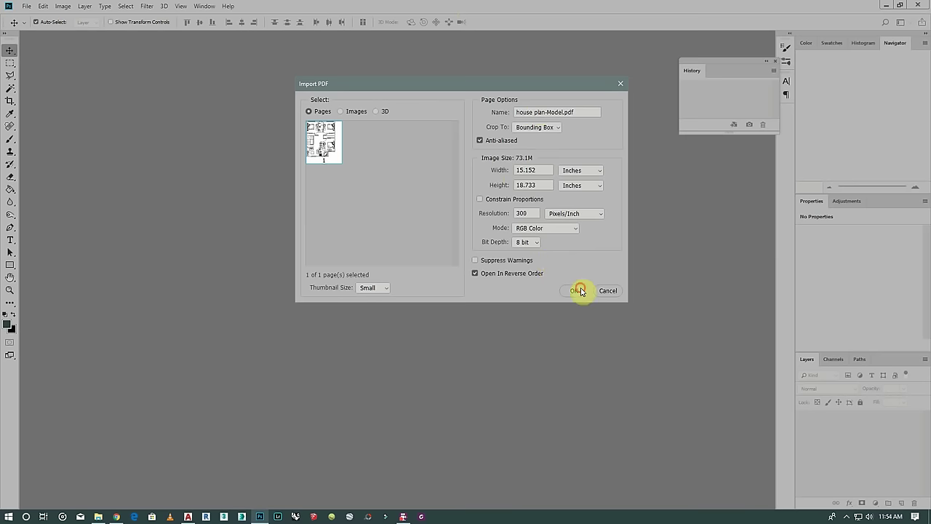
{"action": "left_click", "coordinate": [580, 290]}
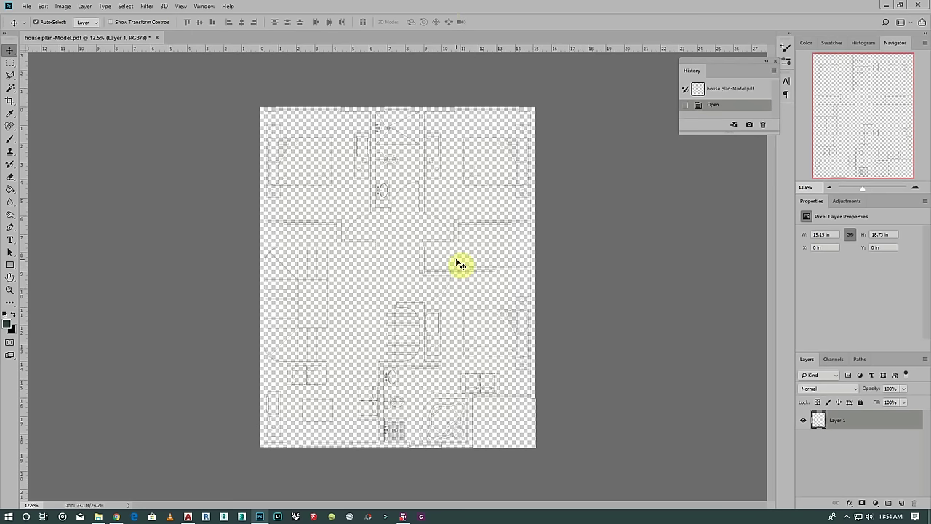
Add a new layer named 'backgrud' and move it below Layer 1
{"action": "left_click", "coordinate": [904, 504]}
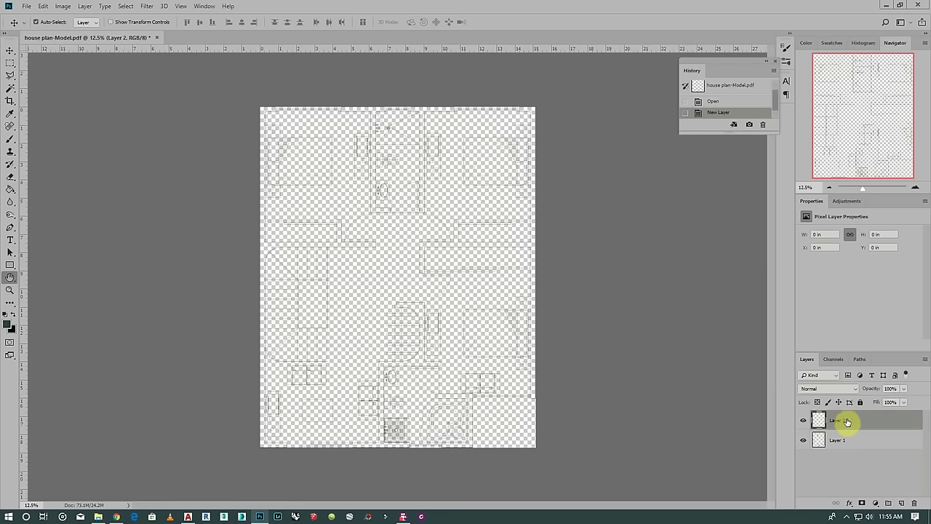
{"action": "double_click", "coordinate": [847, 422]}
{"action": "left_click", "coordinate": [896, 7]}
{"action": "type", "text": "backgrund"}
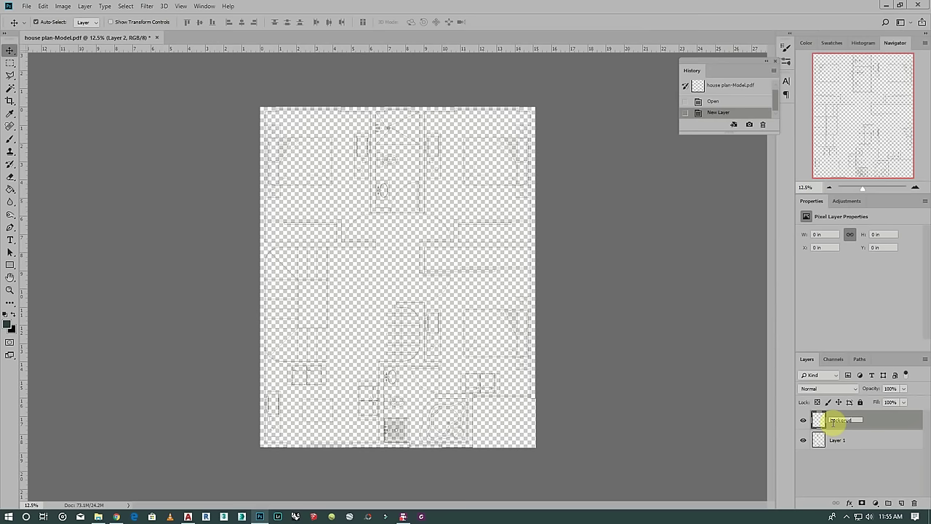
{"action": "left_click", "coordinate": [846, 442]}
{"action": "left_click", "coordinate": [848, 422]}
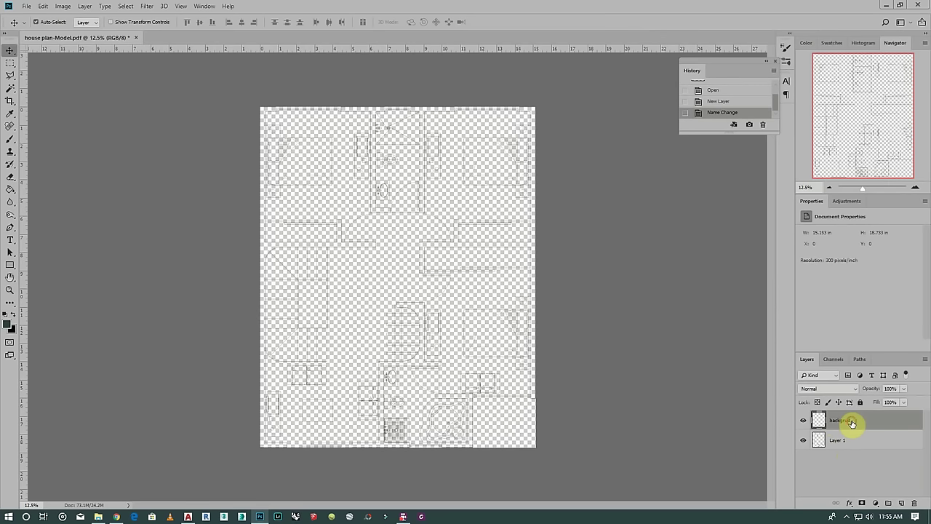
{"action": "left_click_drag", "start_coordinate": [846, 424], "coordinate": [846, 457]}
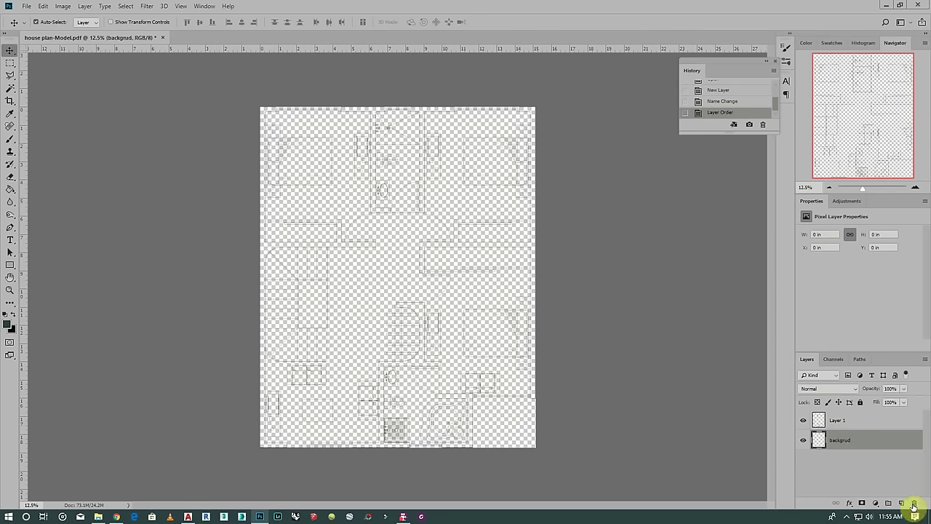
Enlarge the canvas by 4 inches in width and height, using relative Canvas Size
{"action": "left_click", "coordinate": [68, 7]}
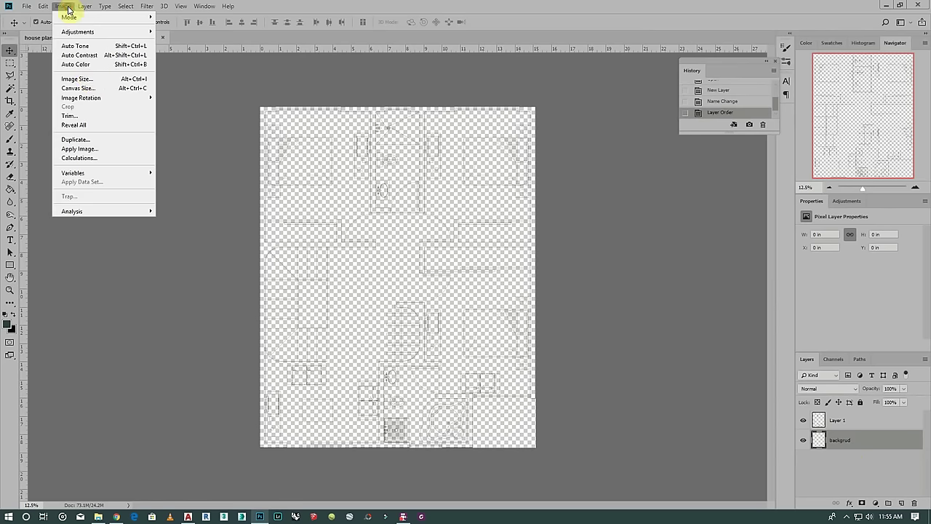
{"action": "left_click", "coordinate": [93, 88]}
{"action": "left_click", "coordinate": [429, 196]}
{"action": "left_click", "coordinate": [449, 166]}
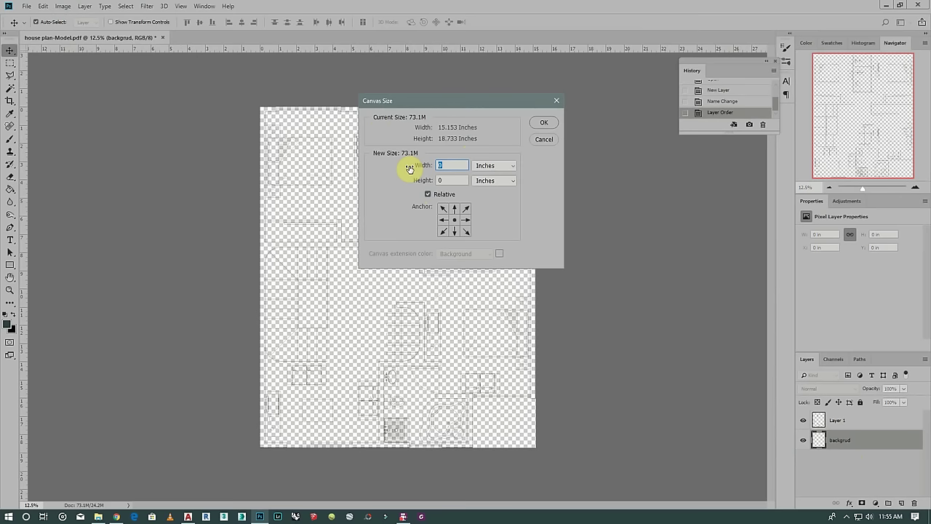
{"action": "type", "text": "4"}
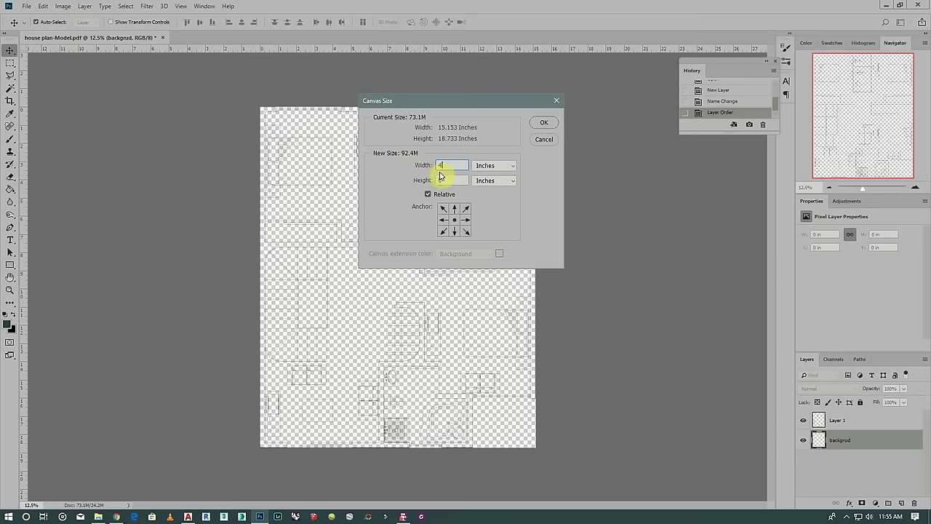
{"action": "type", "text": "4"}
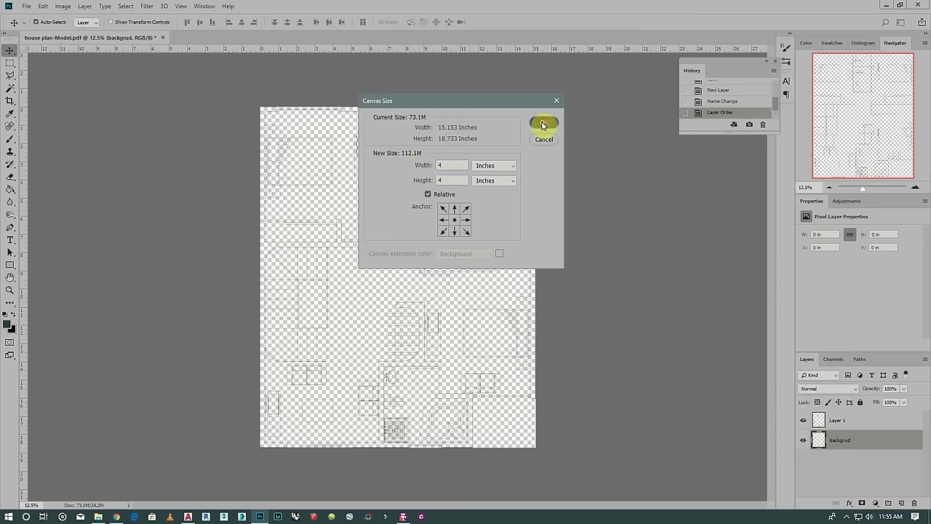
{"action": "left_click", "coordinate": [544, 122]}
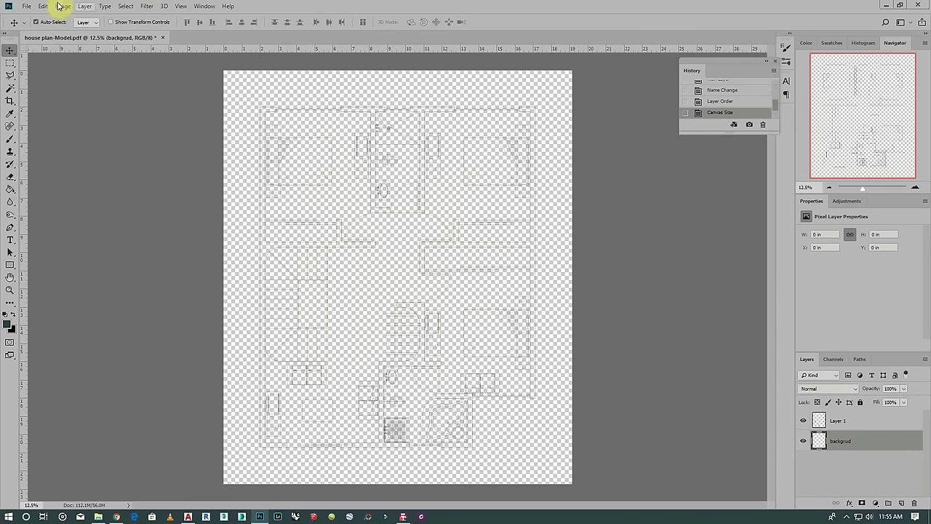
Fill the backgrud layer with white and rename Layer 1 to 'plan'
{"action": "left_click", "coordinate": [43, 6]}
{"action": "left_click", "coordinate": [85, 156]}
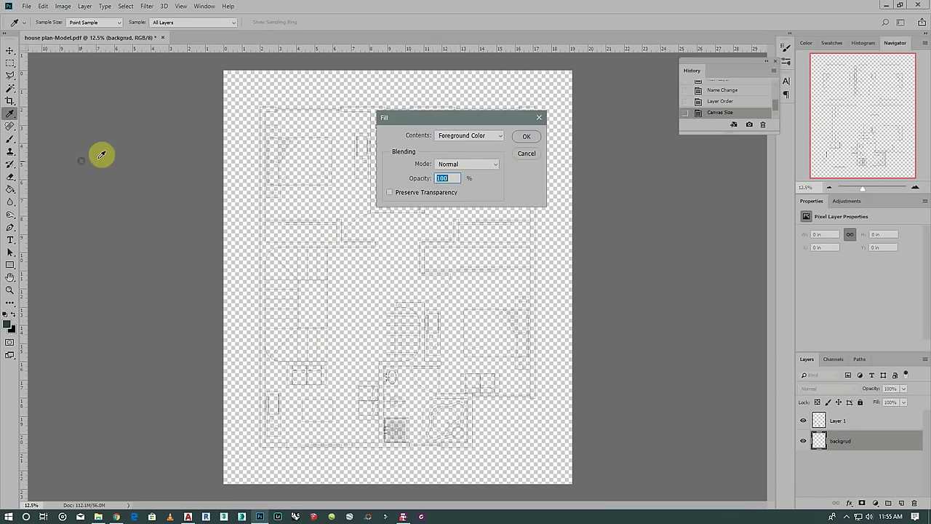
{"action": "left_click", "coordinate": [466, 136]}
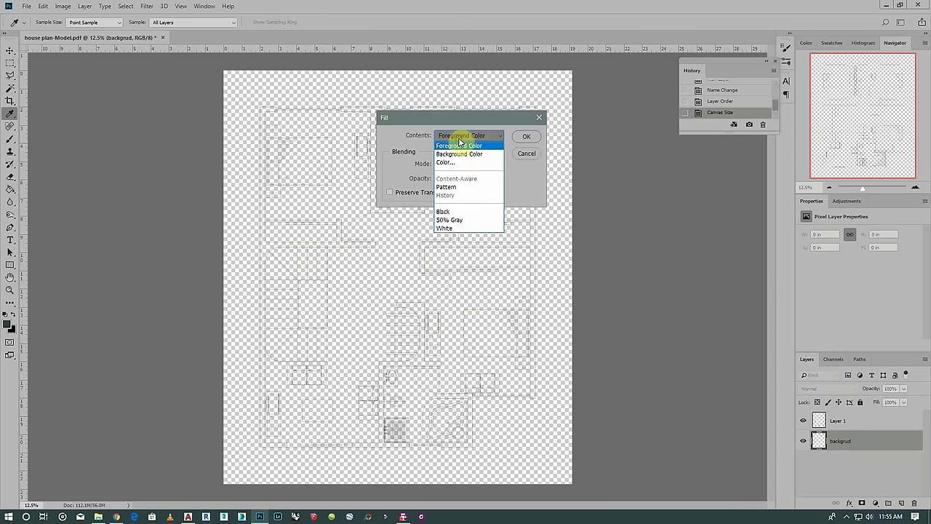
{"action": "left_click", "coordinate": [456, 230]}
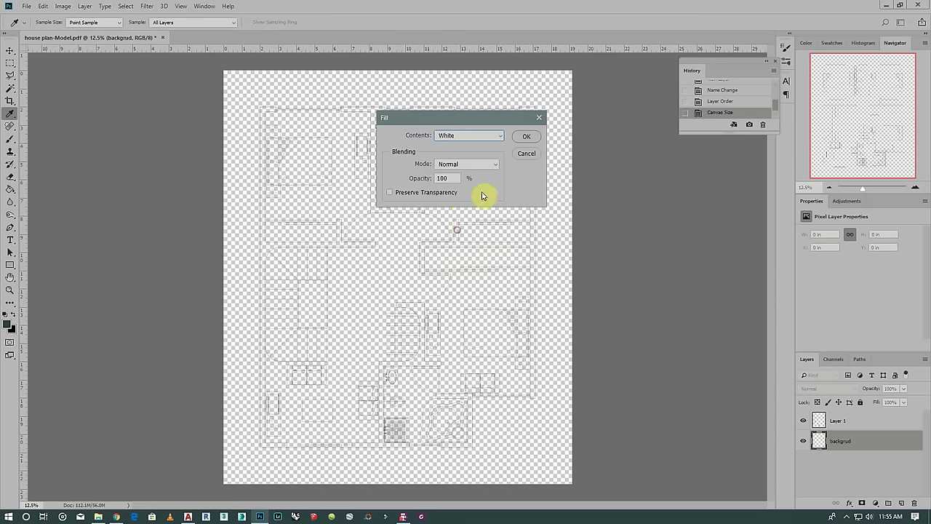
{"action": "left_click", "coordinate": [528, 138]}
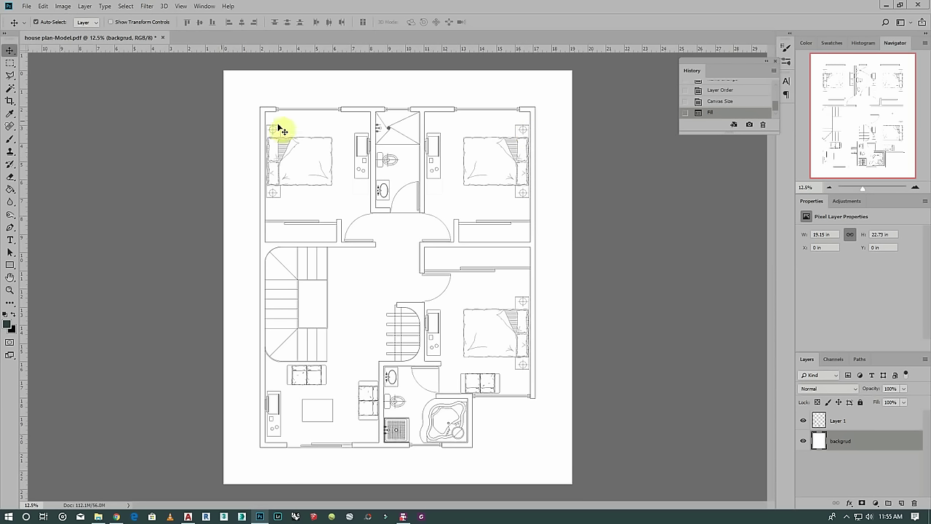
{"action": "left_click", "coordinate": [832, 421]}
{"action": "type", "text": "plan"}
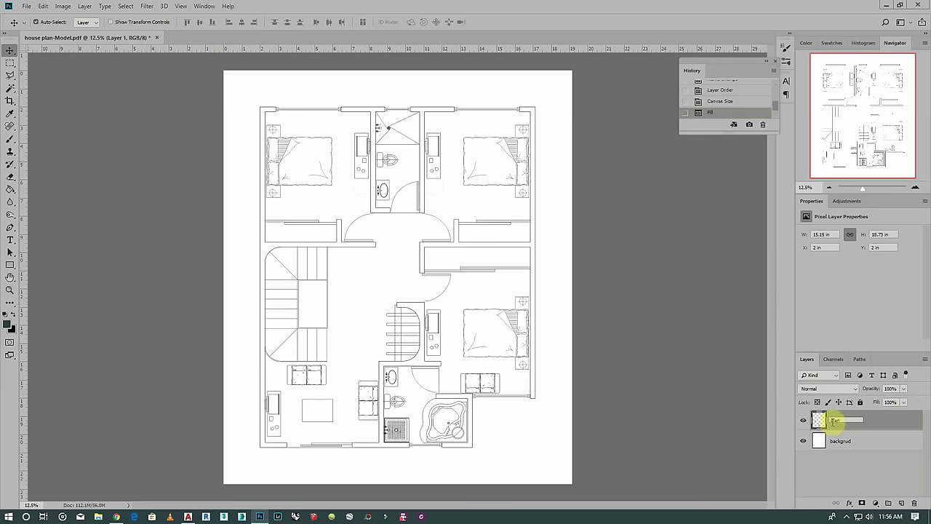
{"action": "left_click", "coordinate": [837, 469]}
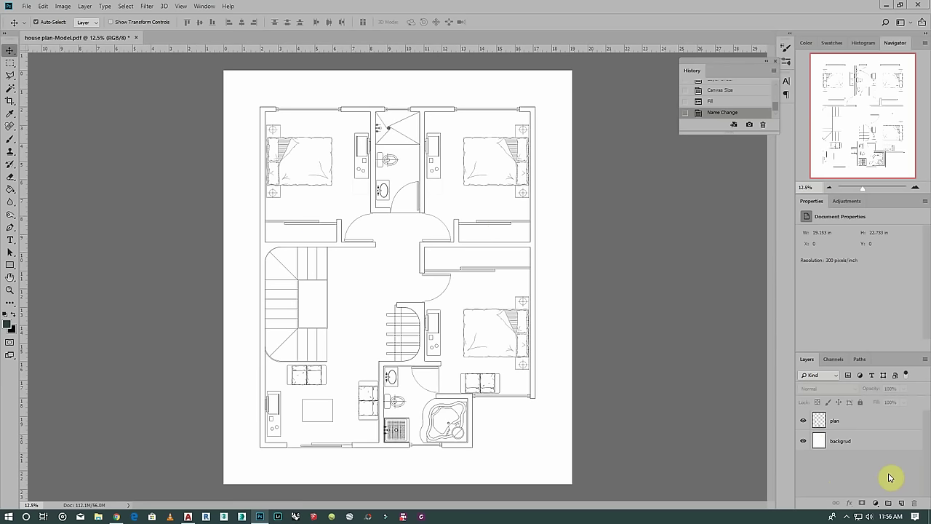
On the plan layer, Magic Wand-select the left wall and the next wall section
{"action": "left_click", "coordinate": [862, 427]}
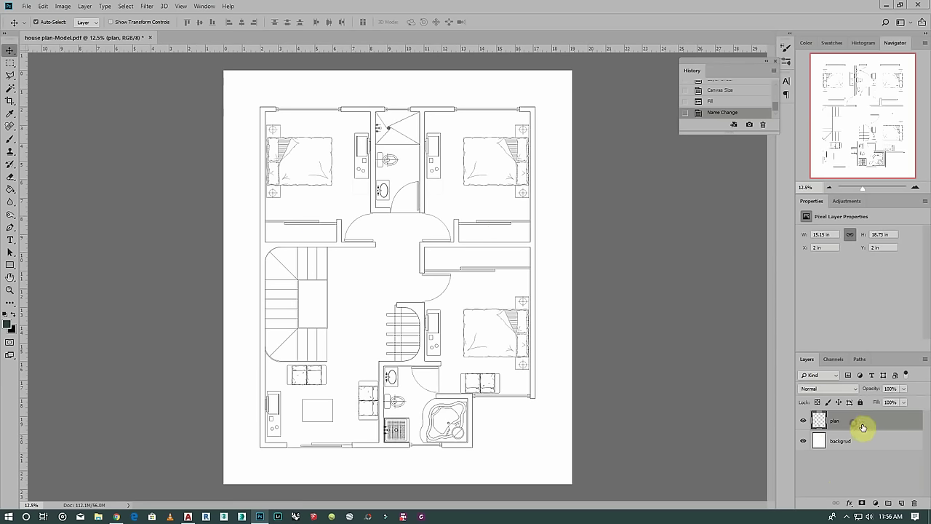
{"action": "left_click", "coordinate": [10, 89]}
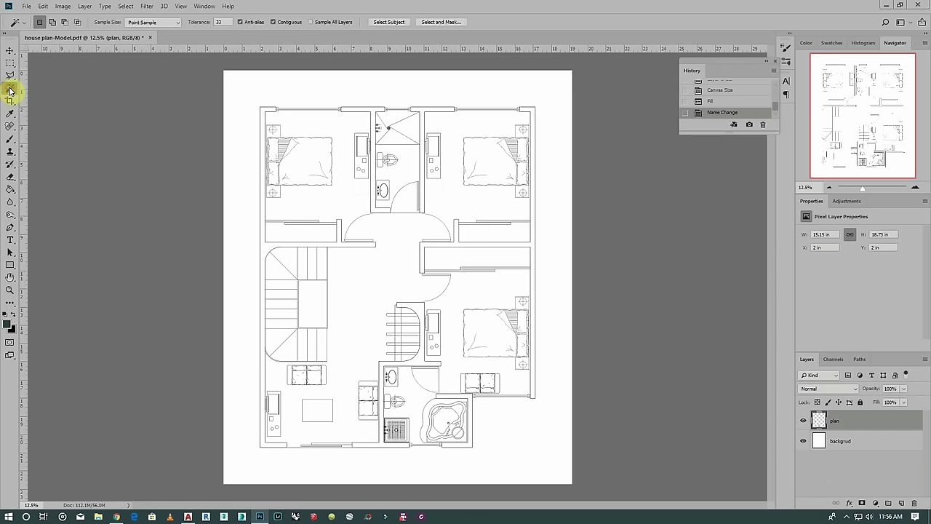
{"action": "left_click", "coordinate": [263, 199]}
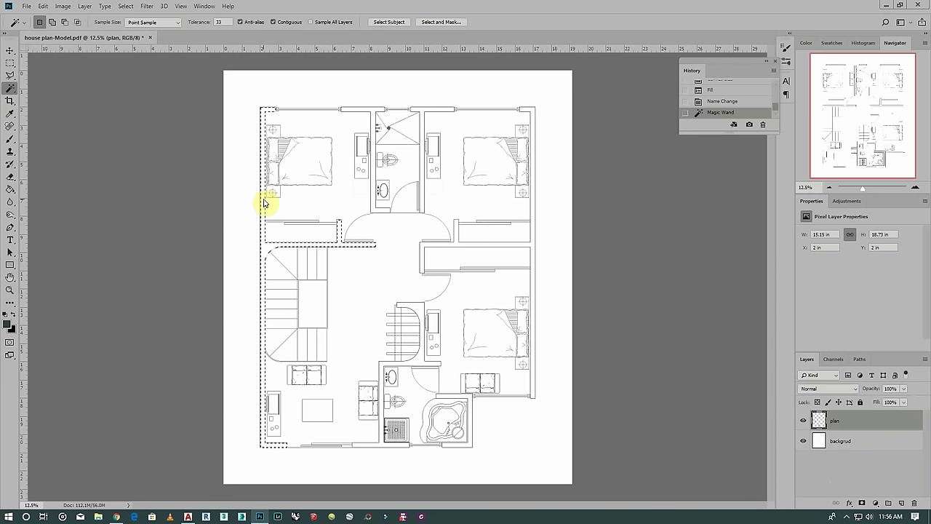
{"action": "scroll", "coordinate": [442, 255], "scroll_direction": "up", "scroll_amount": 1}
{"action": "scroll", "coordinate": [437, 235], "scroll_direction": "up", "scroll_amount": 1}
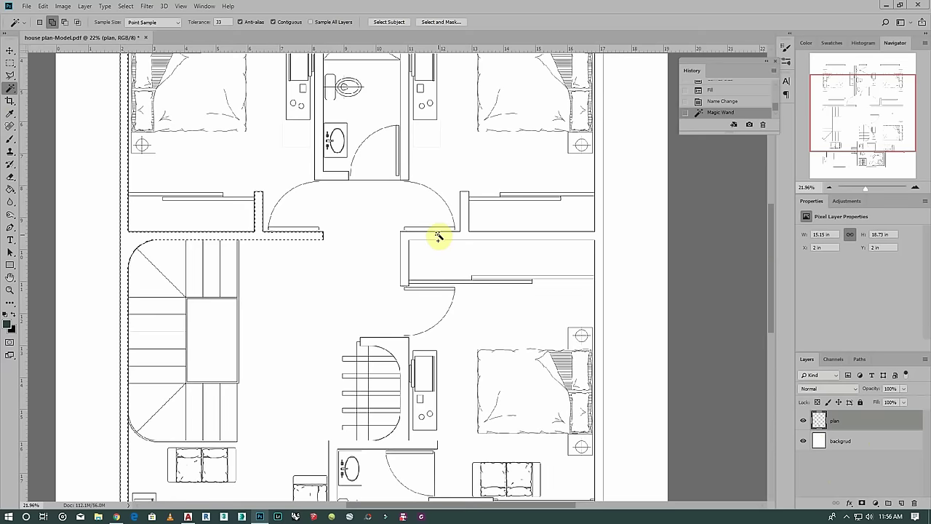
{"action": "left_click", "coordinate": [443, 238]}
{"action": "scroll", "coordinate": [461, 251], "scroll_direction": "down", "scroll_amount": 1}
{"action": "scroll", "coordinate": [422, 78], "scroll_direction": "up", "scroll_amount": 1}
{"action": "scroll", "coordinate": [424, 72], "scroll_direction": "up", "scroll_amount": 1}
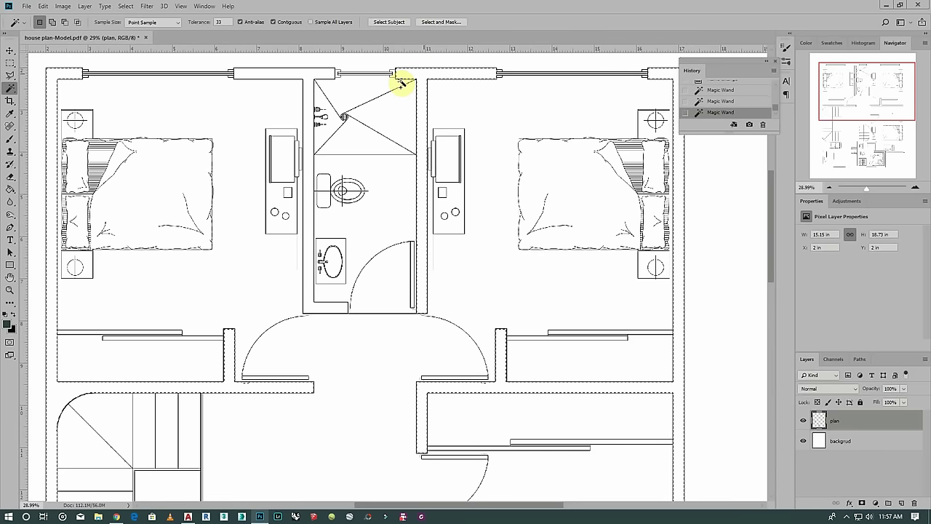
Add the top wall by the bathroom and the wall around the bathtub to the selection
{"action": "left_click", "coordinate": [317, 78]}
{"action": "scroll", "coordinate": [373, 100], "scroll_direction": "down", "scroll_amount": 2}
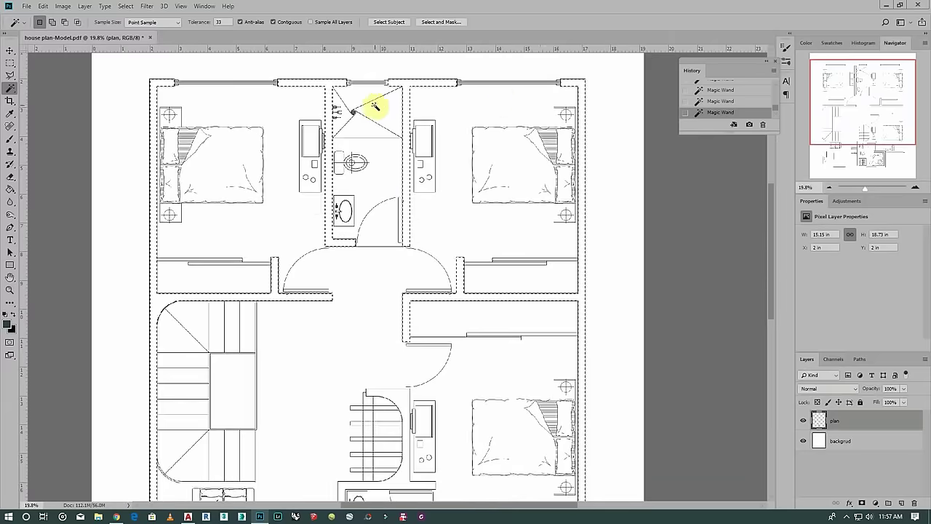
{"action": "scroll", "coordinate": [503, 100], "scroll_direction": "down", "scroll_amount": 1}
{"action": "scroll", "coordinate": [501, 96], "scroll_direction": "down", "scroll_amount": 2}
{"action": "scroll", "coordinate": [499, 447], "scroll_direction": "up", "scroll_amount": 1}
{"action": "scroll", "coordinate": [495, 443], "scroll_direction": "up", "scroll_amount": 2}
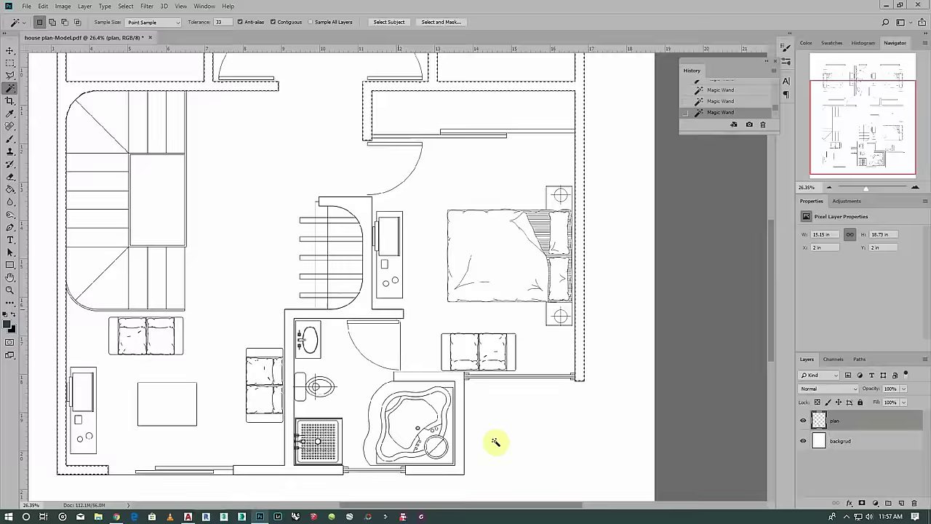
{"action": "scroll", "coordinate": [495, 443], "scroll_direction": "up", "scroll_amount": 2}
{"action": "left_click", "coordinate": [447, 377], "text": "shift"}
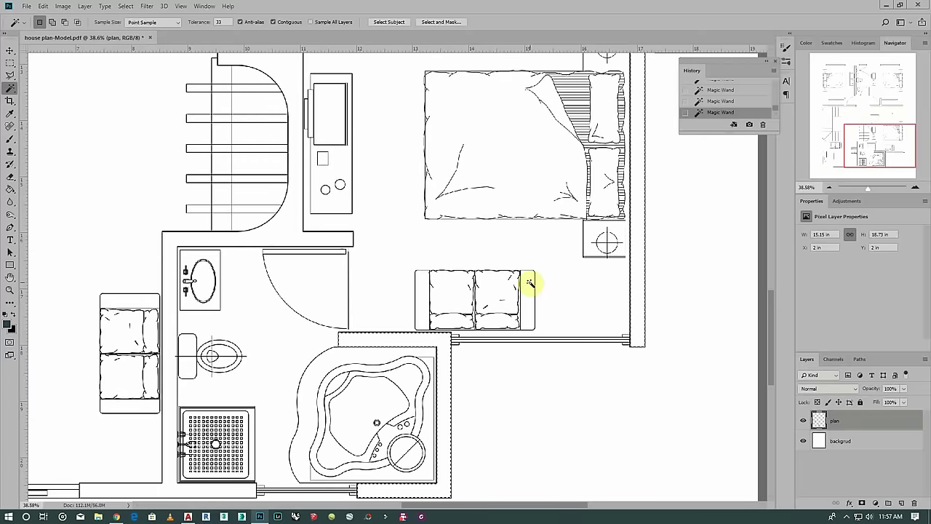
{"action": "scroll", "coordinate": [534, 280], "scroll_direction": "down", "scroll_amount": 1}
{"action": "scroll", "coordinate": [534, 284], "scroll_direction": "down", "scroll_amount": 1}
{"action": "scroll", "coordinate": [375, 247], "scroll_direction": "up", "scroll_amount": 1}
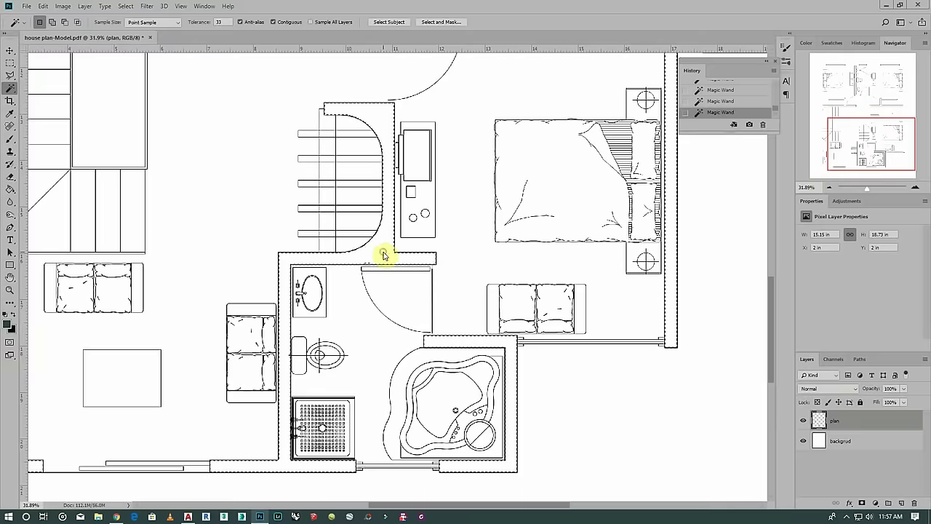
{"action": "scroll", "coordinate": [565, 194], "scroll_direction": "down", "scroll_amount": 1}
{"action": "scroll", "coordinate": [571, 198], "scroll_direction": "down", "scroll_amount": 1}
{"action": "scroll", "coordinate": [332, 387], "scroll_direction": "up", "scroll_amount": 1}
{"action": "scroll", "coordinate": [223, 371], "scroll_direction": "up", "scroll_amount": 1}
{"action": "scroll", "coordinate": [264, 390], "scroll_direction": "down", "scroll_amount": 1}
{"action": "scroll", "coordinate": [264, 391], "scroll_direction": "down", "scroll_amount": 1}
{"action": "scroll", "coordinate": [264, 391], "scroll_direction": "down", "scroll_amount": 1}
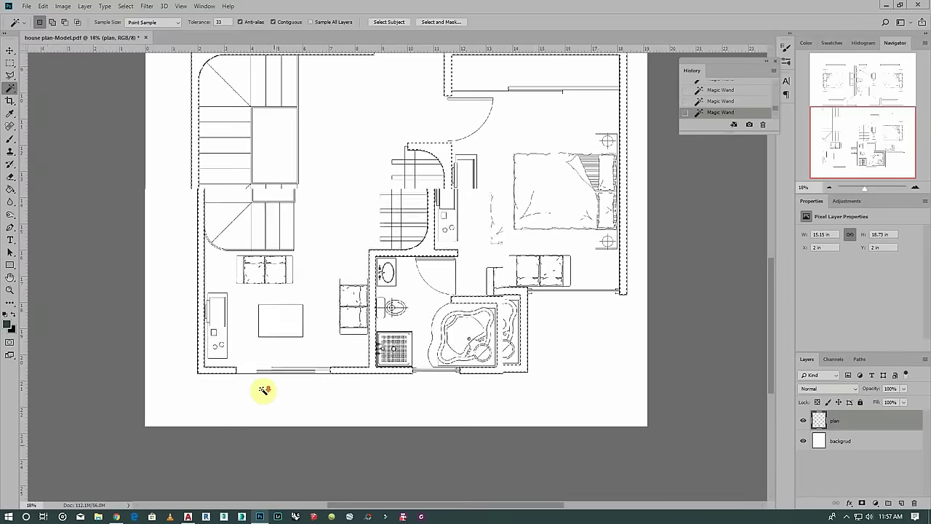
{"action": "scroll", "coordinate": [263, 391], "scroll_direction": "down", "scroll_amount": 1}
{"action": "scroll", "coordinate": [263, 392], "scroll_direction": "down", "scroll_amount": 1}
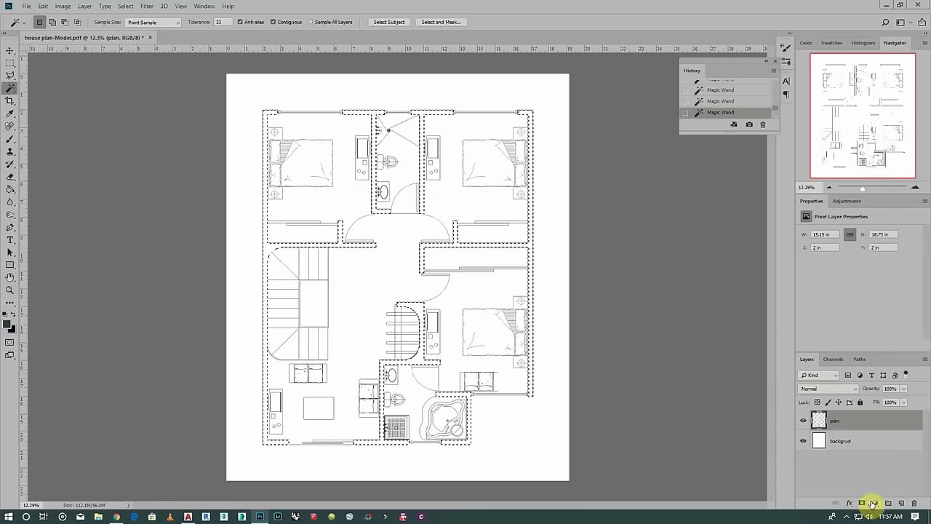
On a new Layer 1 above plan, fill the wall selection with brown #92624e
{"action": "left_click", "coordinate": [902, 503]}
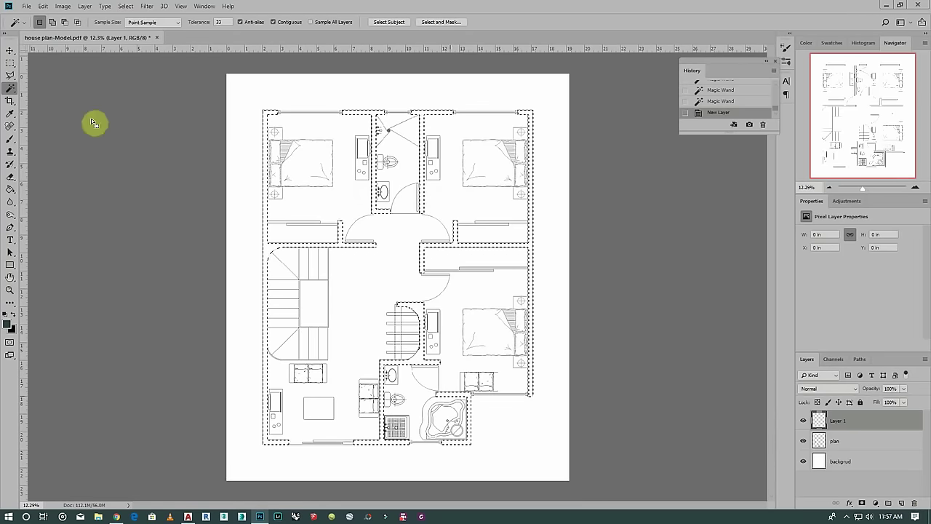
{"action": "left_click", "coordinate": [48, 6]}
{"action": "left_click", "coordinate": [46, 6]}
{"action": "left_click", "coordinate": [62, 6]}
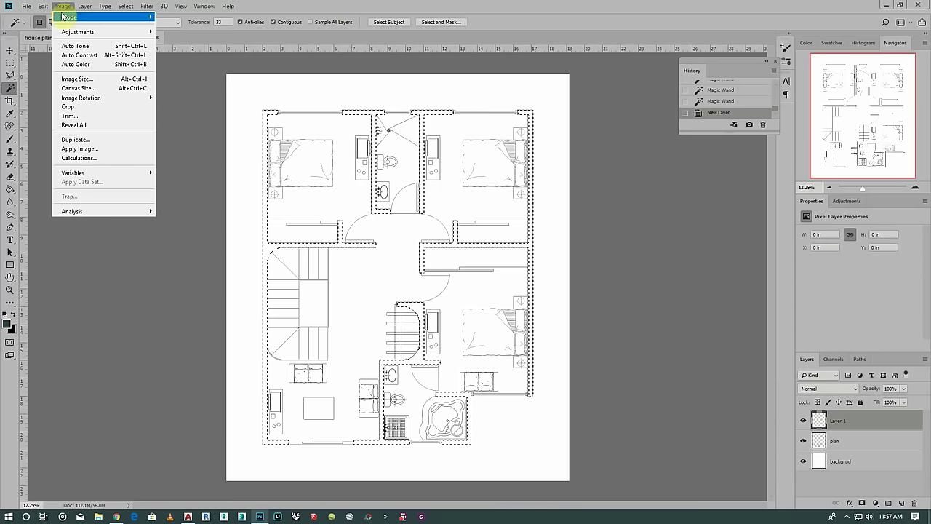
{"action": "left_click", "coordinate": [63, 157]}
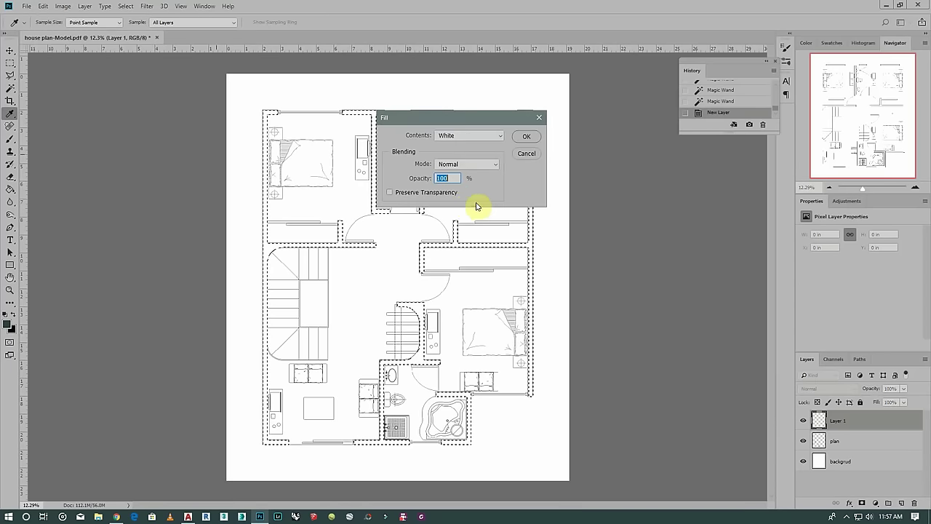
{"action": "left_click", "coordinate": [447, 139]}
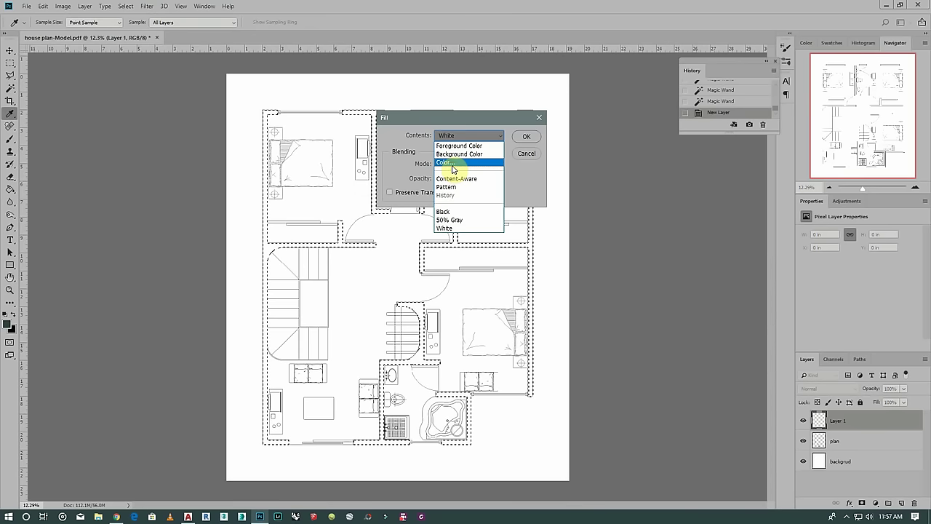
{"action": "left_click", "coordinate": [451, 166]}
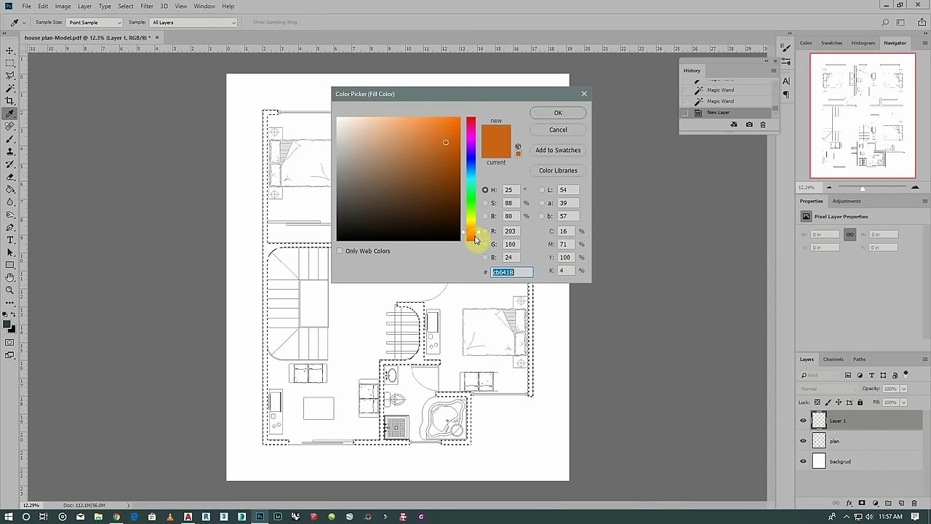
{"action": "left_click_drag", "start_coordinate": [472, 236], "coordinate": [469, 238]}
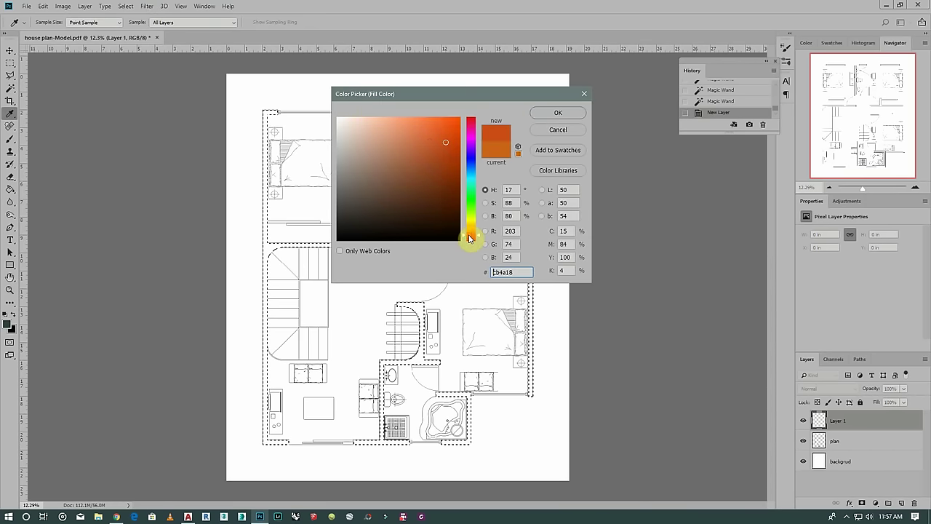
{"action": "left_click_drag", "start_coordinate": [422, 138], "coordinate": [397, 168]}
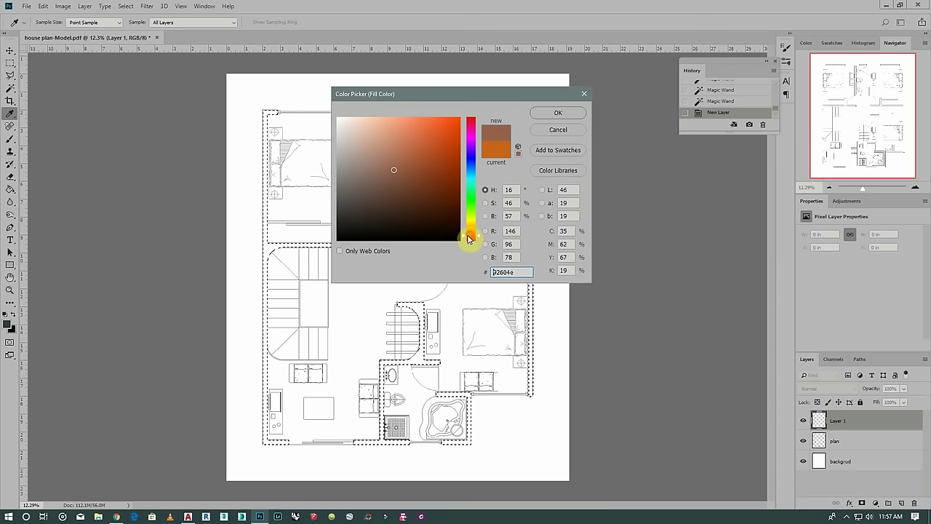
{"action": "left_click", "coordinate": [554, 114]}
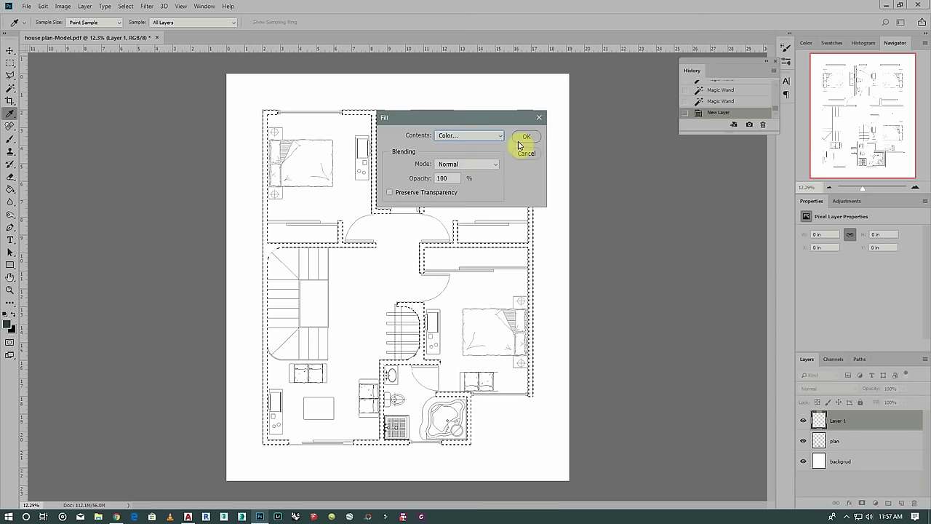
{"action": "left_click", "coordinate": [524, 139]}
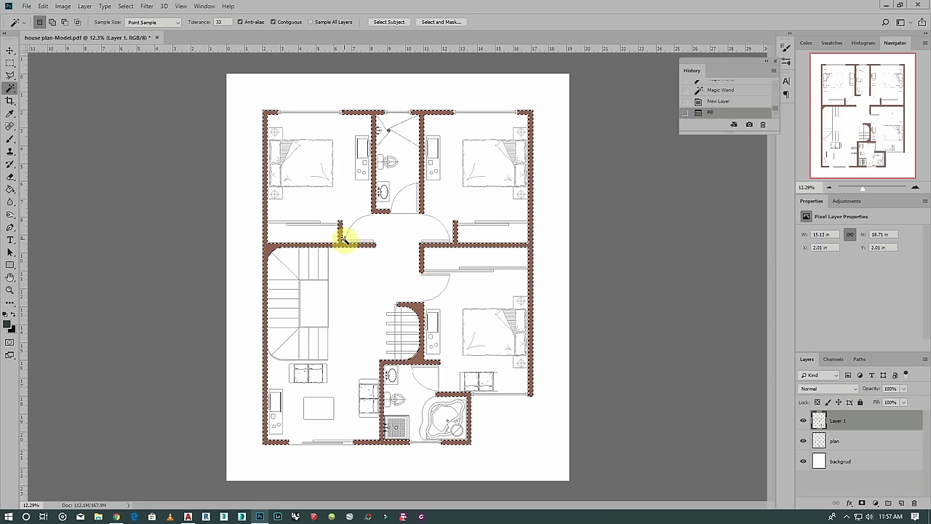
Deselect, set the wall layer to 88% opacity, and load crosshatch brush 4
{"action": "key", "text": "ctrl+d"}
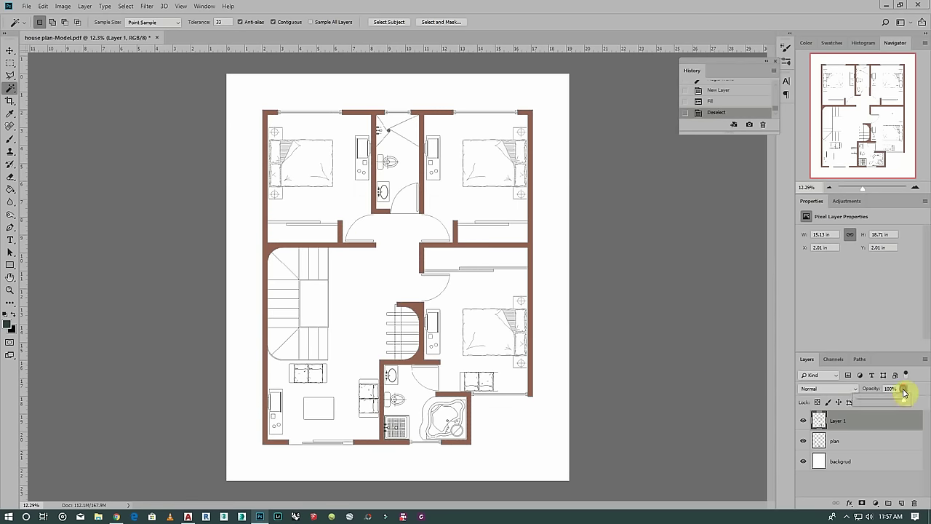
{"action": "left_click_drag", "start_coordinate": [893, 402], "coordinate": [899, 403]}
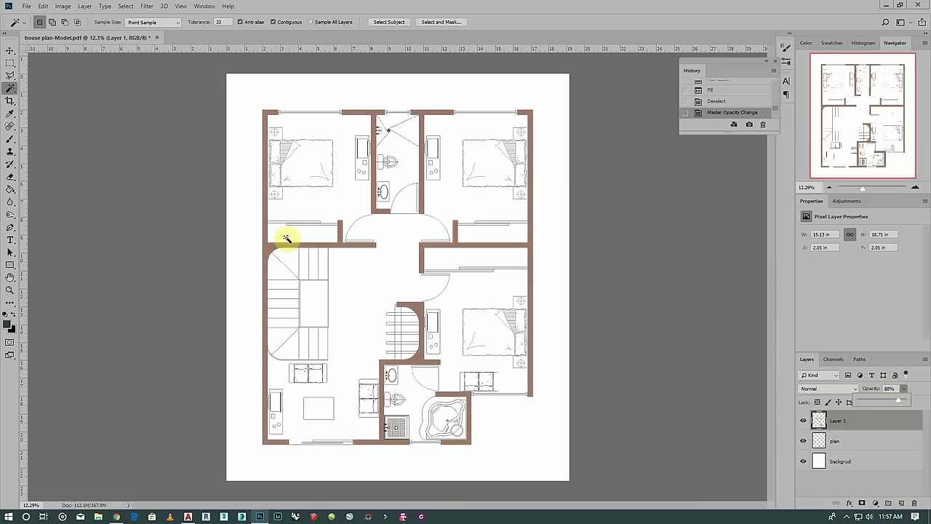
{"action": "left_click", "coordinate": [9, 143]}
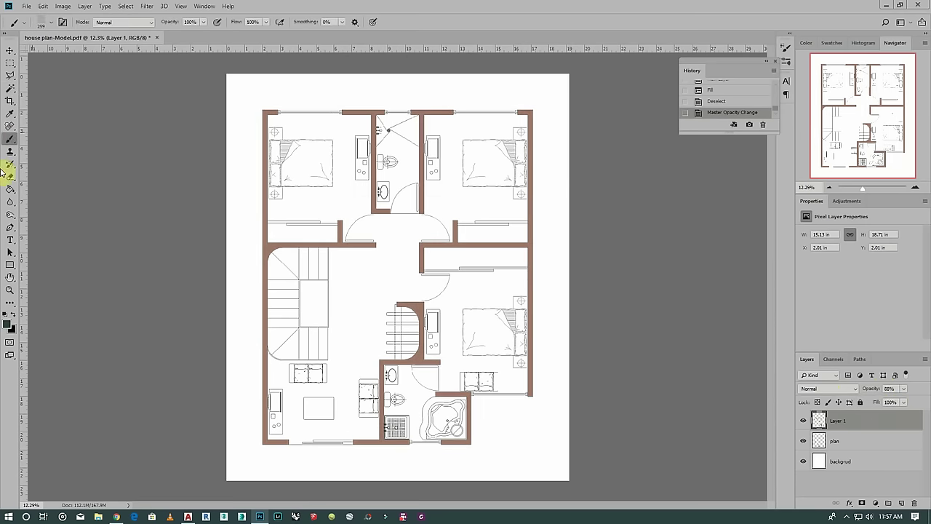
{"action": "right_click", "coordinate": [380, 225]}
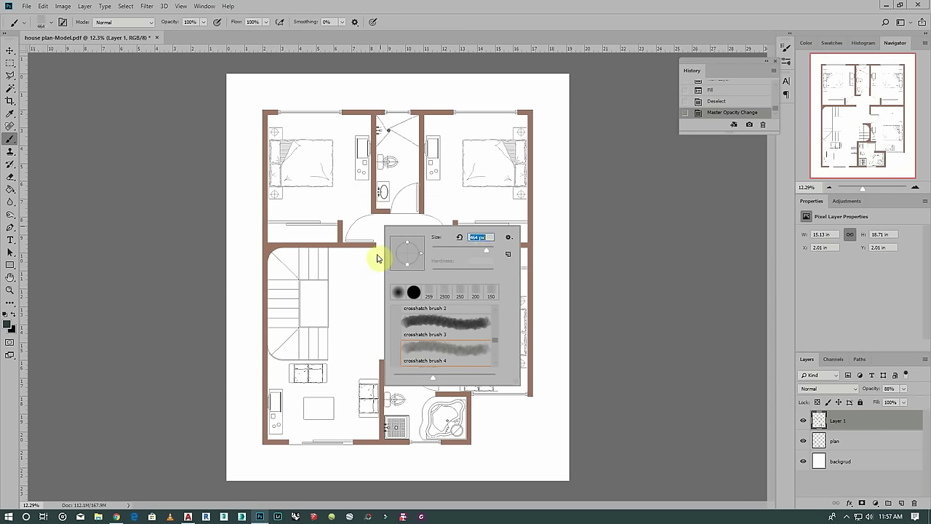
{"action": "scroll", "coordinate": [326, 242], "scroll_direction": "up", "scroll_amount": 3}
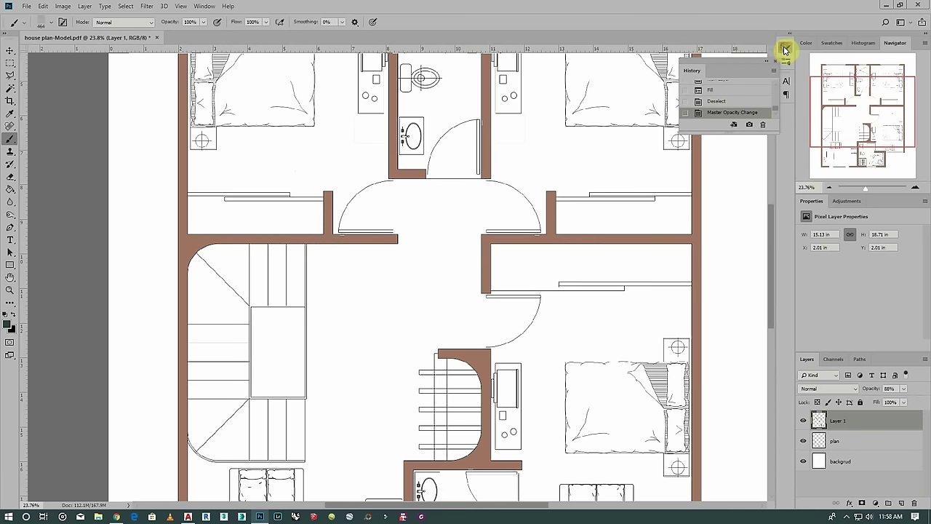
Turn off Shape Dynamics and set the crosshatch brush to a 51° angle and 338 px
{"action": "left_click", "coordinate": [786, 49]}
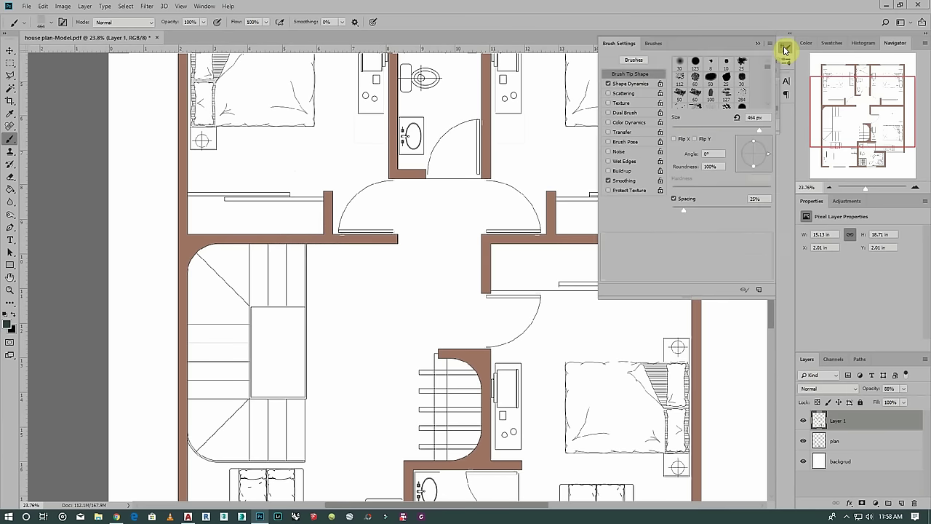
{"action": "left_click", "coordinate": [608, 84]}
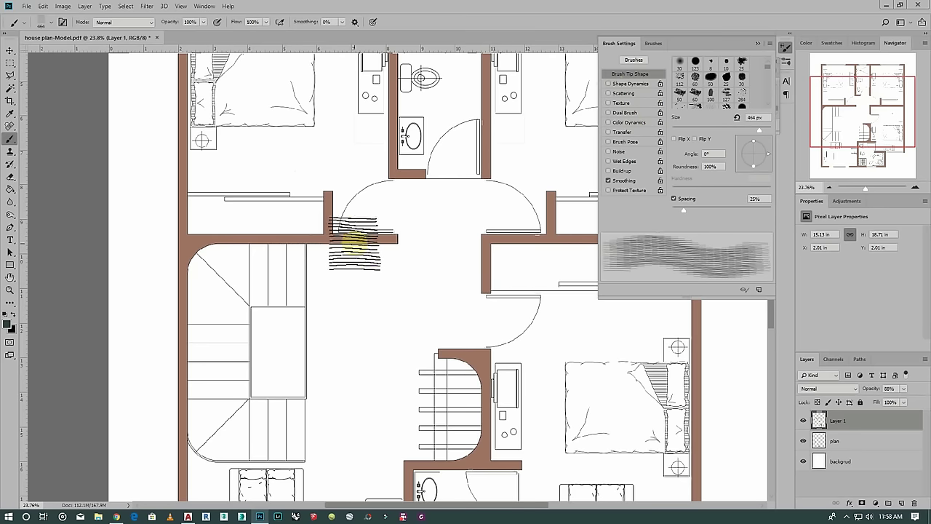
{"action": "right_click", "coordinate": [381, 245]}
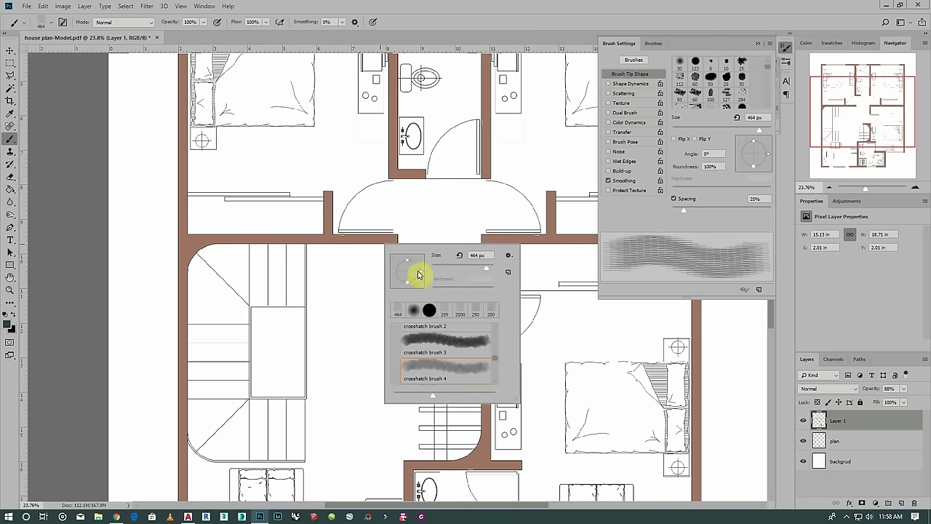
{"action": "left_click", "coordinate": [423, 263]}
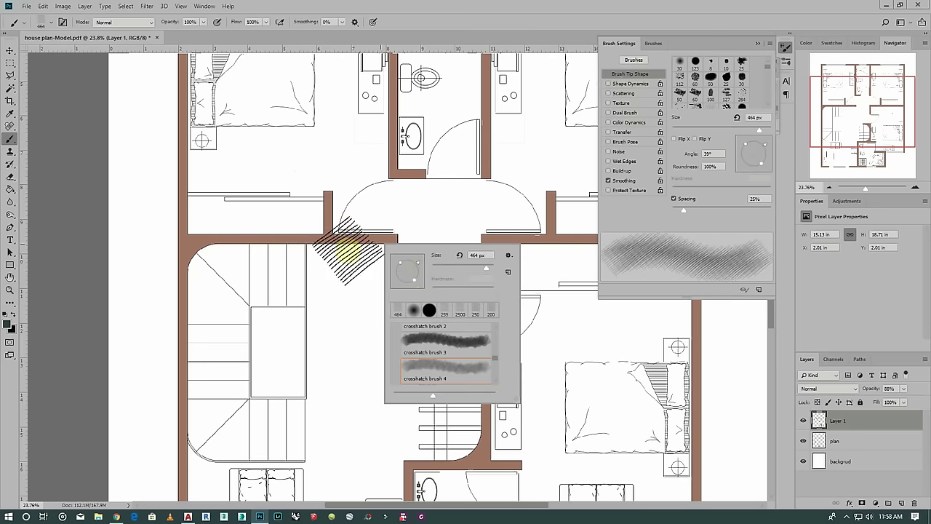
{"action": "left_click", "coordinate": [418, 263]}
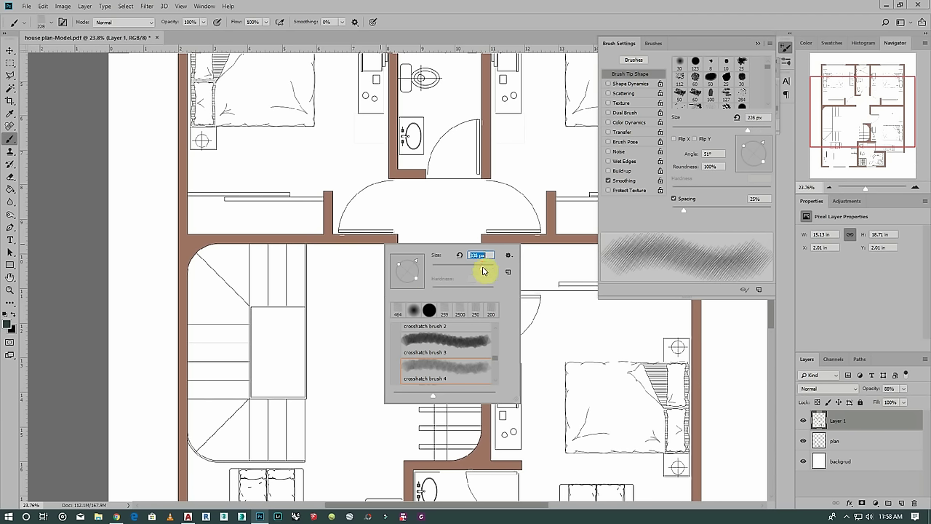
{"action": "left_click", "coordinate": [817, 420]}
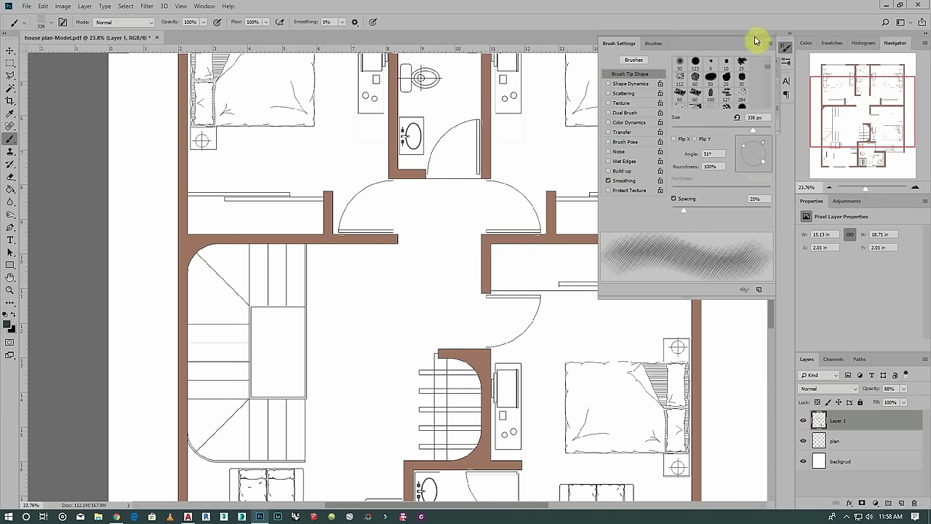
Set the foreground painting colour to white
{"action": "left_click", "coordinate": [758, 45]}
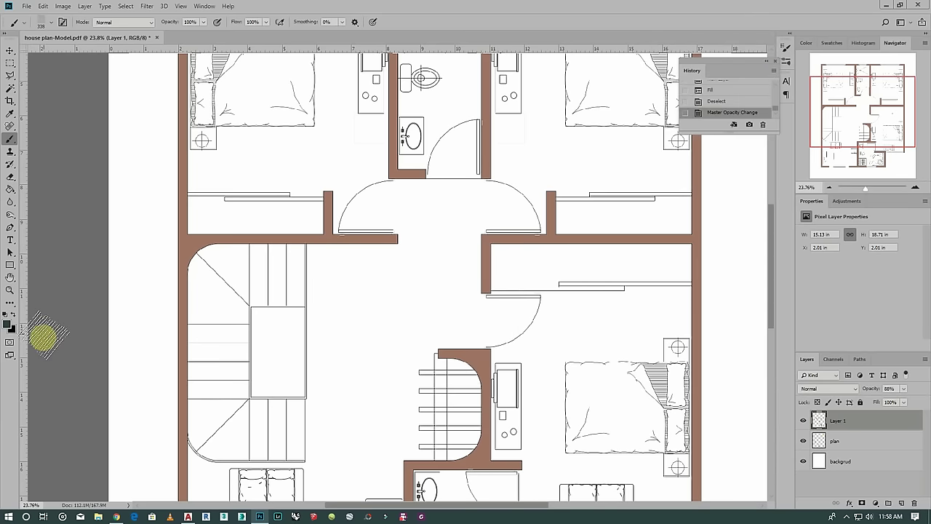
{"action": "left_click", "coordinate": [13, 327]}
{"action": "left_click", "coordinate": [266, 96]}
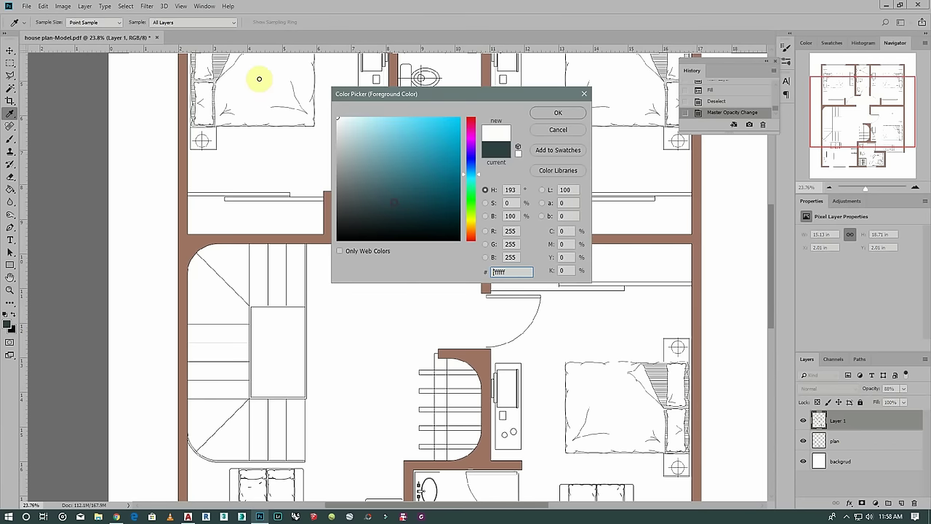
{"action": "left_click", "coordinate": [571, 113]}
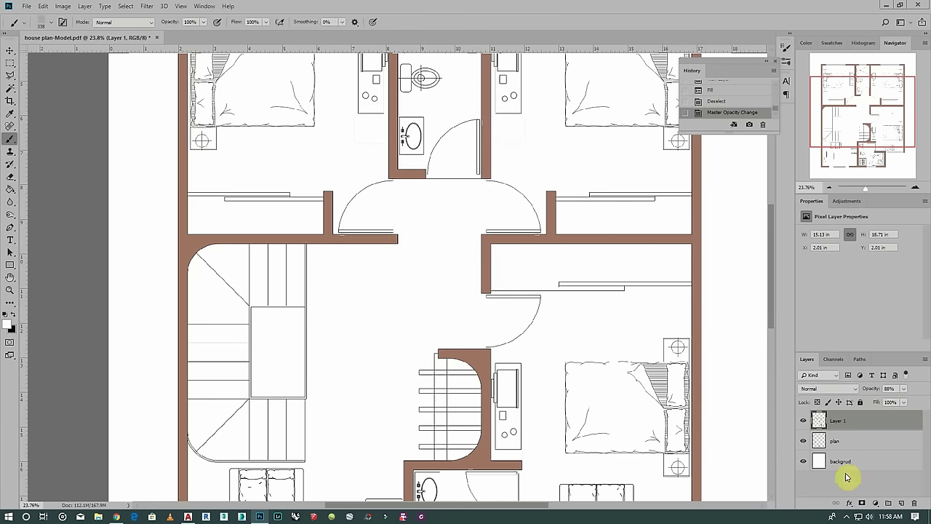
Load Layer 1's wall pixels as a selection and add a new Layer 2 for hatching
{"action": "right_click", "coordinate": [818, 422]}
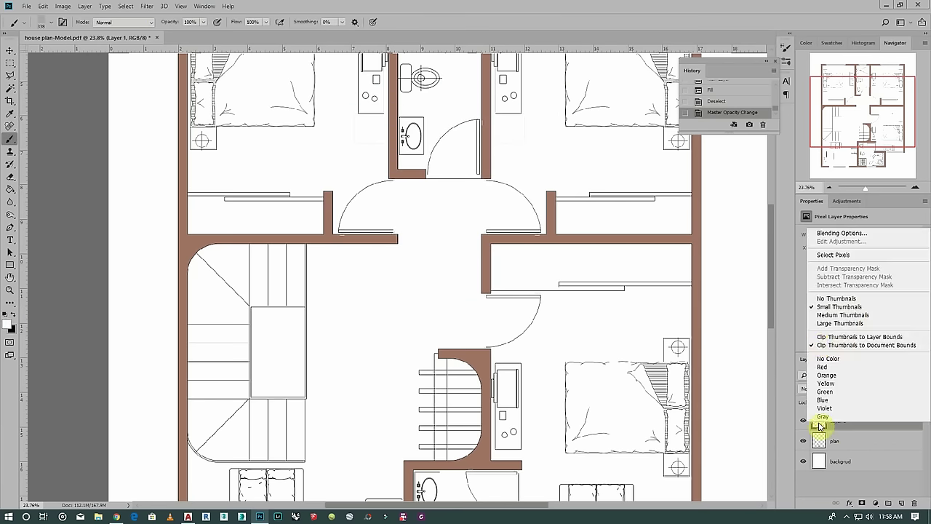
{"action": "left_click", "coordinate": [829, 256]}
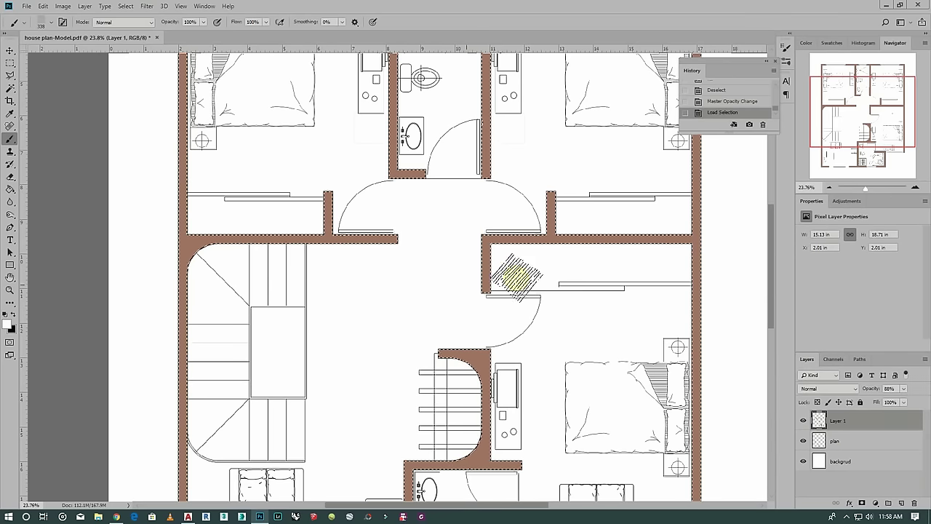
{"action": "left_click", "coordinate": [901, 503]}
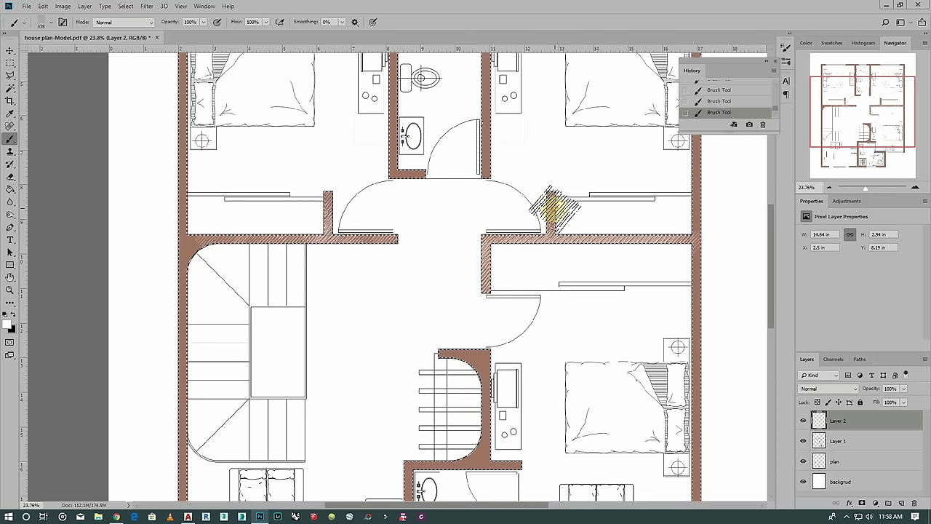
Paint crosshatch strokes along the top-right corner, right wall and top-left corner walls
{"action": "scroll", "coordinate": [395, 328], "scroll_direction": "down", "scroll_amount": 3}
{"action": "scroll", "coordinate": [539, 94], "scroll_direction": "up", "scroll_amount": 1}
{"action": "left_click", "coordinate": [545, 91]}
{"action": "left_click", "coordinate": [549, 464], "text": "shift"}
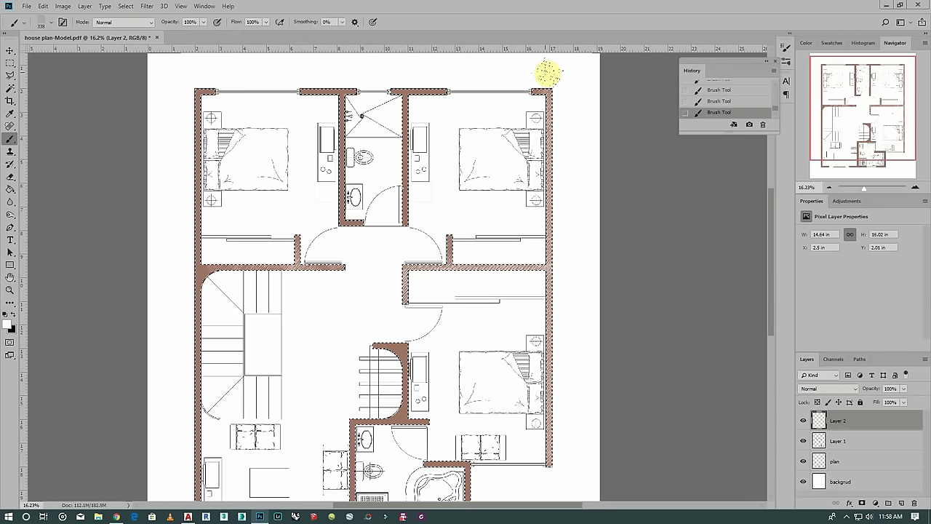
{"action": "scroll", "coordinate": [403, 70], "scroll_direction": "up", "scroll_amount": 1}
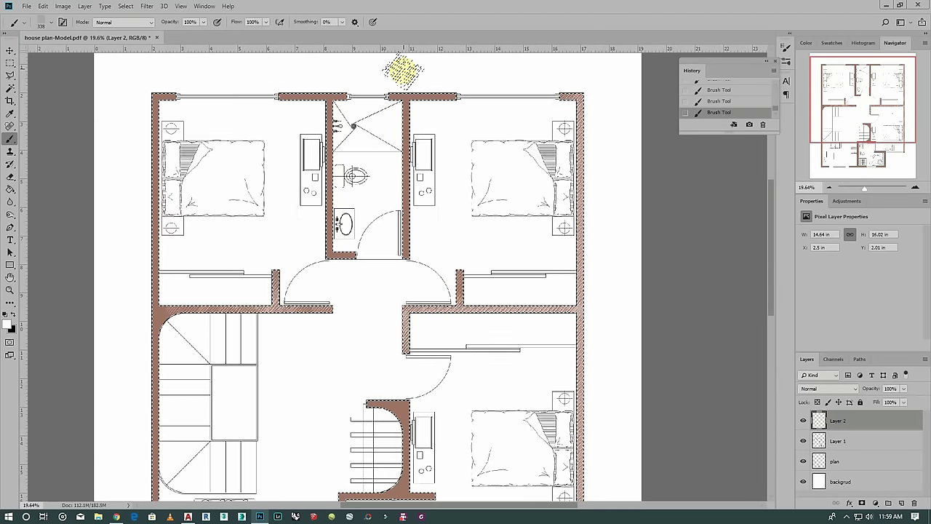
{"action": "scroll", "coordinate": [403, 70], "scroll_direction": "up", "scroll_amount": 1}
{"action": "left_click", "coordinate": [105, 102]}
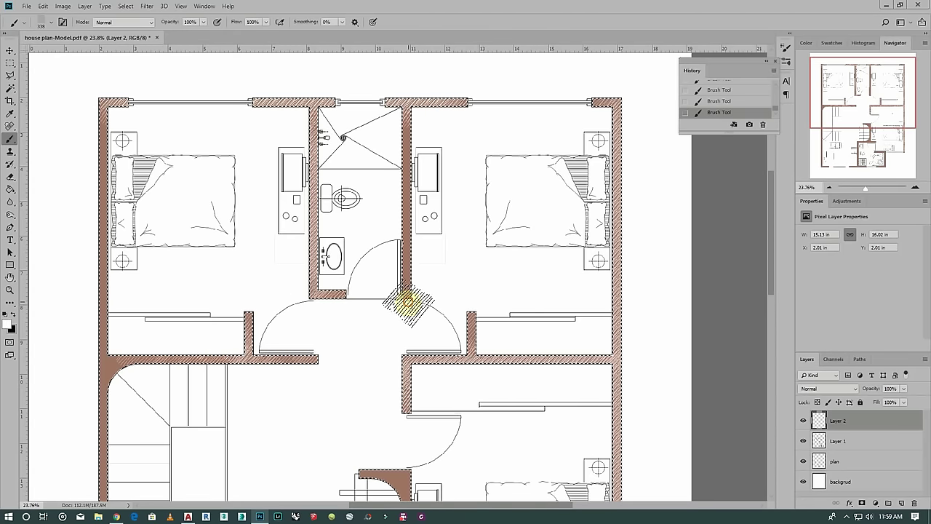
Zoom in to hatch the curved stair corner walls, then deselect
{"action": "scroll", "coordinate": [474, 131], "scroll_direction": "down", "scroll_amount": 1}
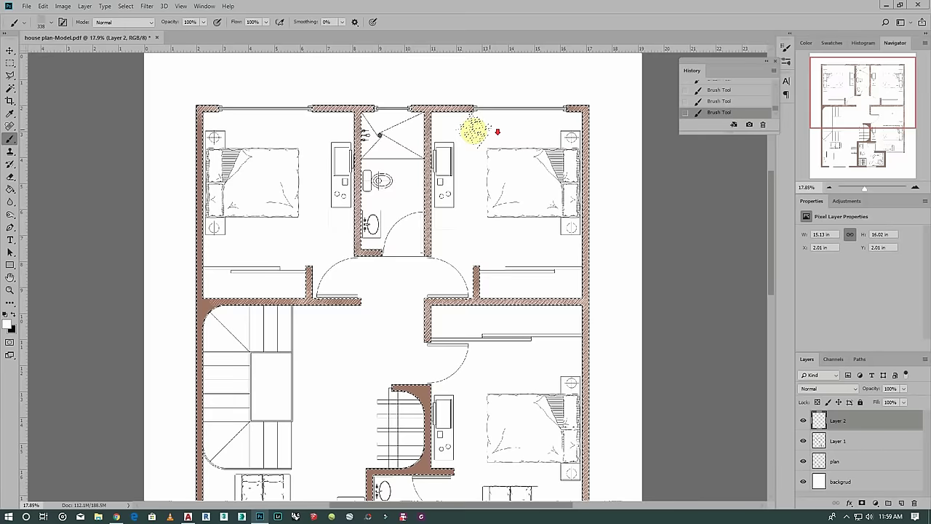
{"action": "scroll", "coordinate": [197, 291], "scroll_direction": "up", "scroll_amount": 1}
{"action": "scroll", "coordinate": [237, 280], "scroll_direction": "down", "scroll_amount": 1}
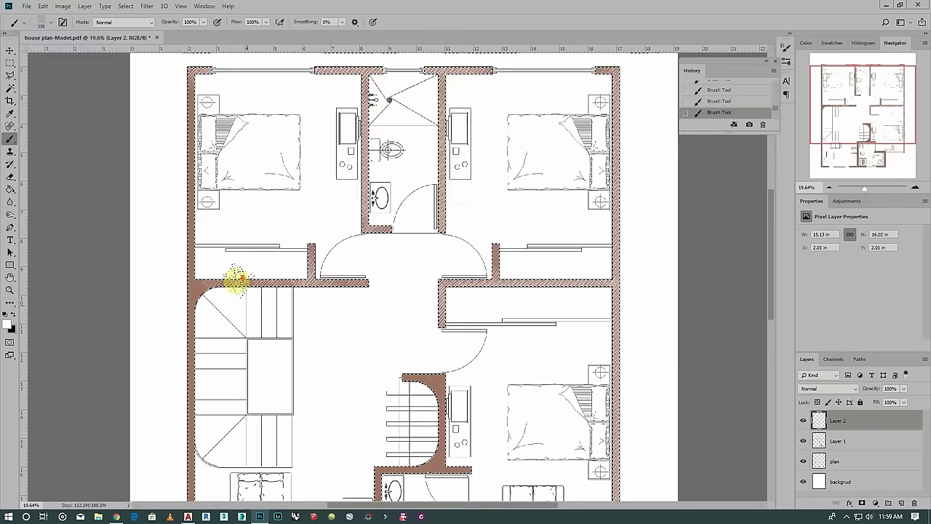
{"action": "scroll", "coordinate": [237, 280], "scroll_direction": "down", "scroll_amount": 1}
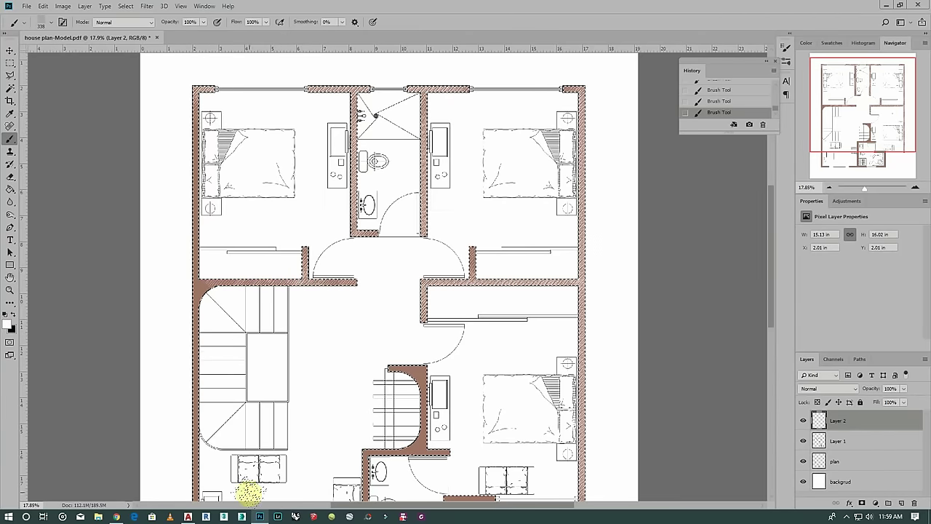
{"action": "scroll", "coordinate": [204, 448], "scroll_direction": "down", "scroll_amount": 1}
{"action": "scroll", "coordinate": [201, 455], "scroll_direction": "down", "scroll_amount": 2}
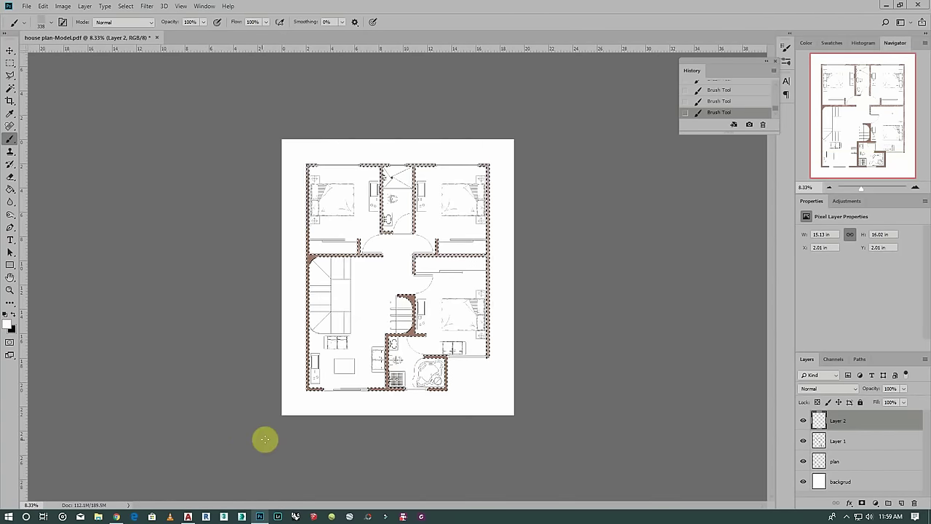
{"action": "scroll", "coordinate": [266, 439], "scroll_direction": "up", "scroll_amount": 2}
{"action": "scroll", "coordinate": [228, 449], "scroll_direction": "up", "scroll_amount": 1}
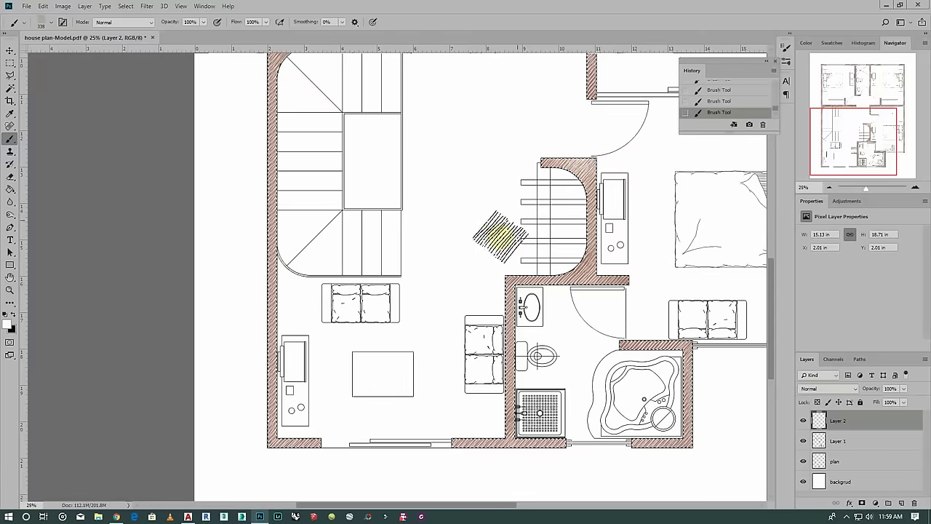
{"action": "scroll", "coordinate": [501, 233], "scroll_direction": "down", "scroll_amount": 2}
{"action": "scroll", "coordinate": [326, 454], "scroll_direction": "down", "scroll_amount": 1}
{"action": "scroll", "coordinate": [353, 100], "scroll_direction": "up", "scroll_amount": 2}
{"action": "scroll", "coordinate": [354, 129], "scroll_direction": "up", "scroll_amount": 3}
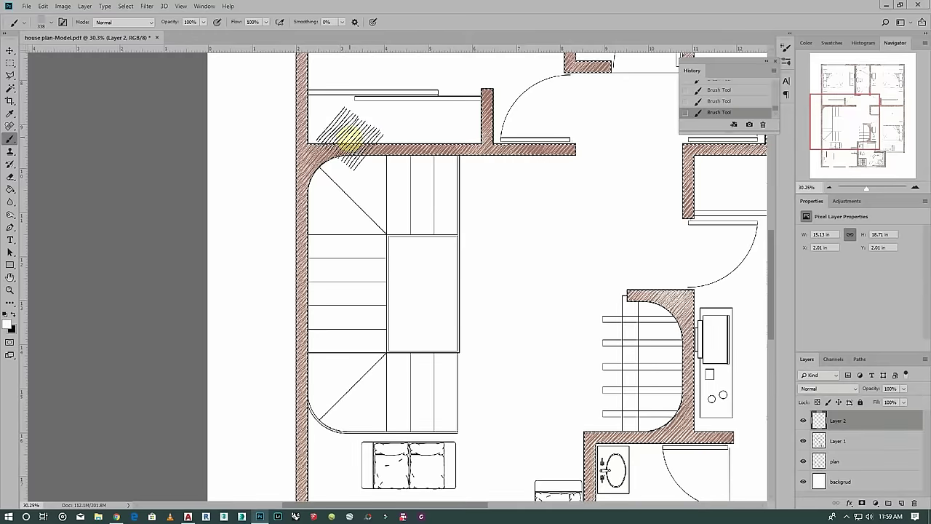
{"action": "scroll", "coordinate": [260, 232], "scroll_direction": "down", "scroll_amount": 2}
{"action": "scroll", "coordinate": [311, 183], "scroll_direction": "down", "scroll_amount": 1}
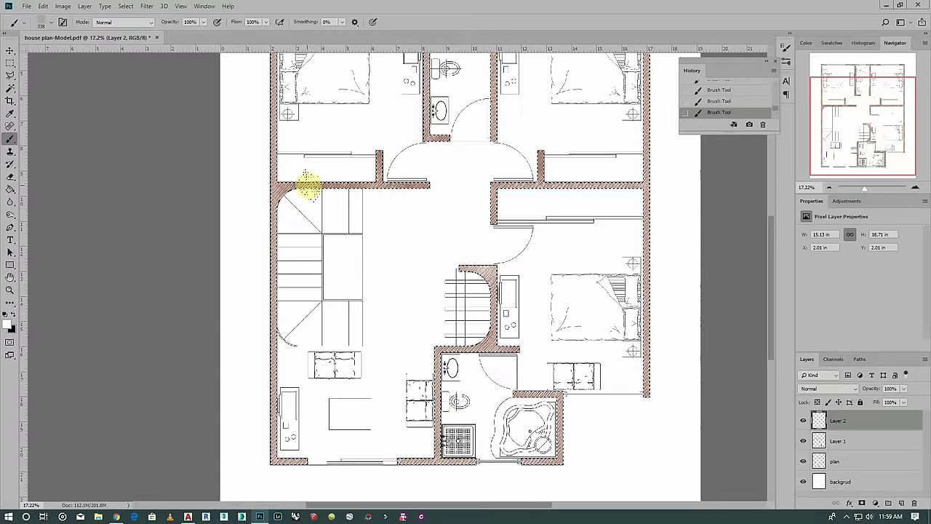
{"action": "scroll", "coordinate": [308, 258], "scroll_direction": "down", "scroll_amount": 2}
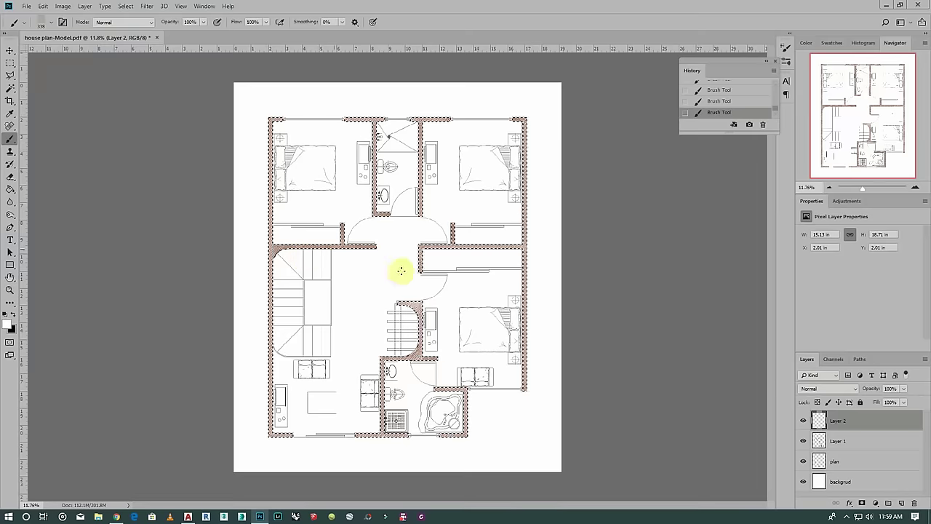
{"action": "key", "text": "ctrl+d"}
{"action": "right_click", "coordinate": [411, 214]}
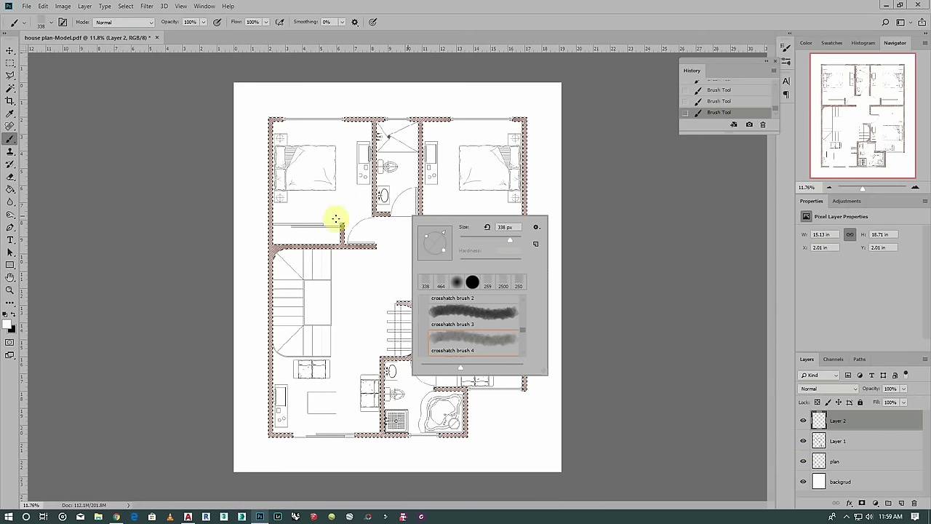
{"action": "left_click", "coordinate": [10, 88]}
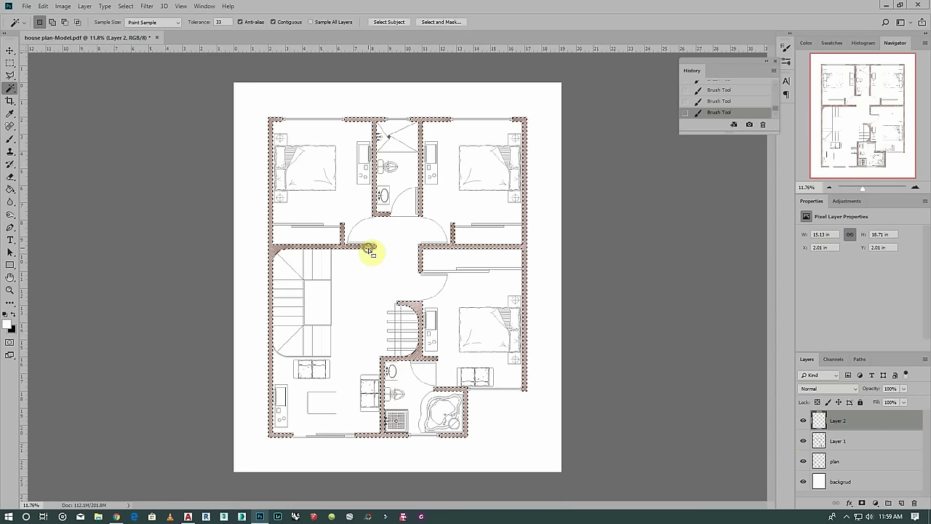
Clear the wall selection and fade Layer 2's hatching to 43% opacity
{"action": "right_click", "coordinate": [368, 251]}
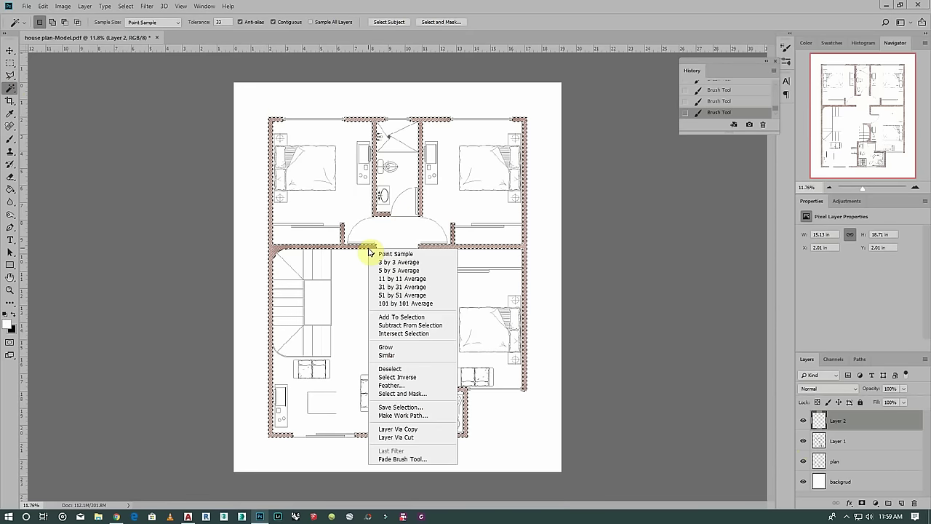
{"action": "left_click", "coordinate": [405, 369]}
{"action": "scroll", "coordinate": [337, 242], "scroll_direction": "up", "scroll_amount": 1}
{"action": "scroll", "coordinate": [338, 242], "scroll_direction": "up", "scroll_amount": 1}
{"action": "scroll", "coordinate": [338, 242], "scroll_direction": "up", "scroll_amount": 1}
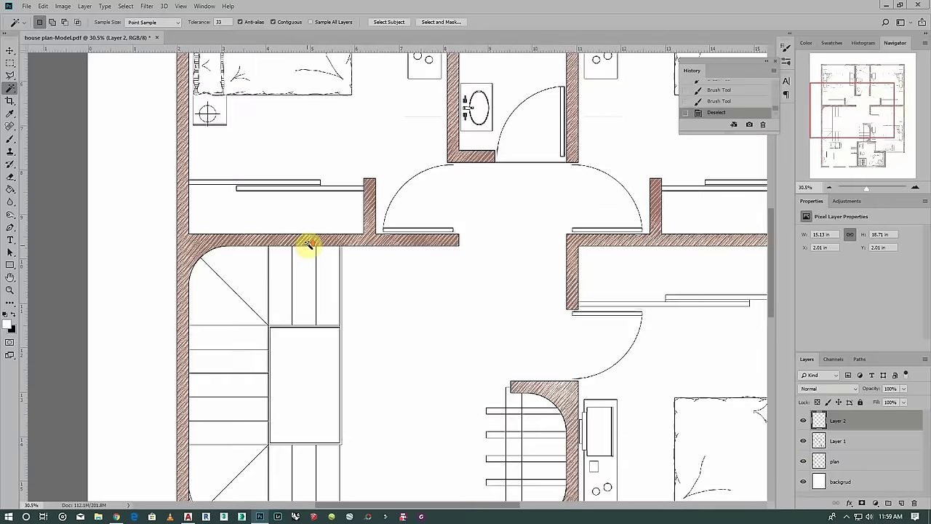
{"action": "scroll", "coordinate": [260, 364], "scroll_direction": "down", "scroll_amount": 1}
{"action": "scroll", "coordinate": [259, 364], "scroll_direction": "down", "scroll_amount": 1}
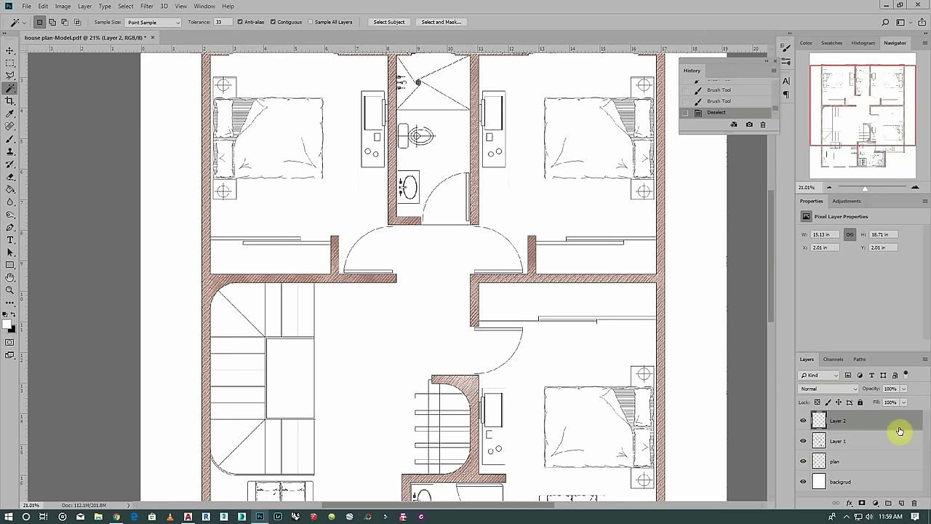
{"action": "mouse_move", "coordinate": [887, 402]}
{"action": "left_mouse_down"}
{"action": "mouse_move", "coordinate": [879, 405]}
{"action": "mouse_move", "coordinate": [901, 403]}
{"action": "left_mouse_up"}
Set Layer 1's opacity back to 100%
{"action": "scroll", "coordinate": [536, 427], "scroll_direction": "up", "scroll_amount": 4}
{"action": "left_click", "coordinate": [872, 443]}
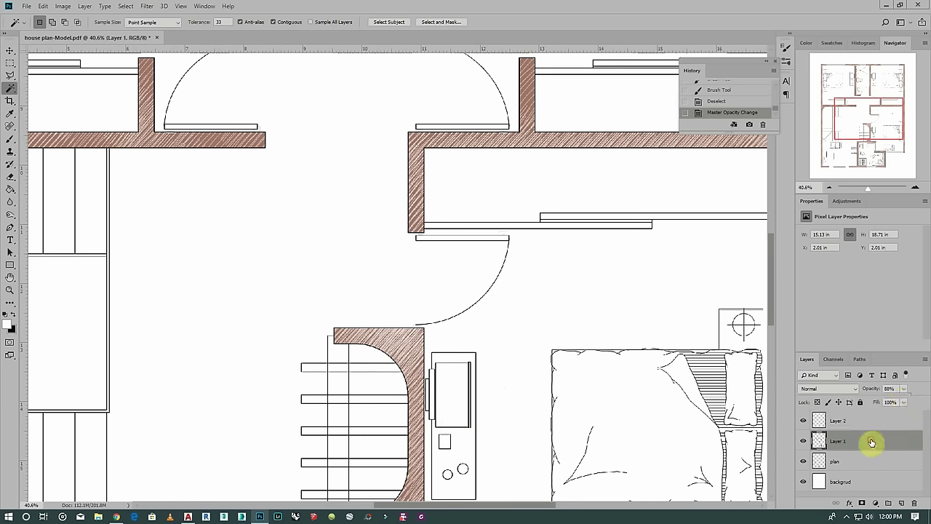
{"action": "left_click_drag", "start_coordinate": [911, 404], "coordinate": [911, 403]}
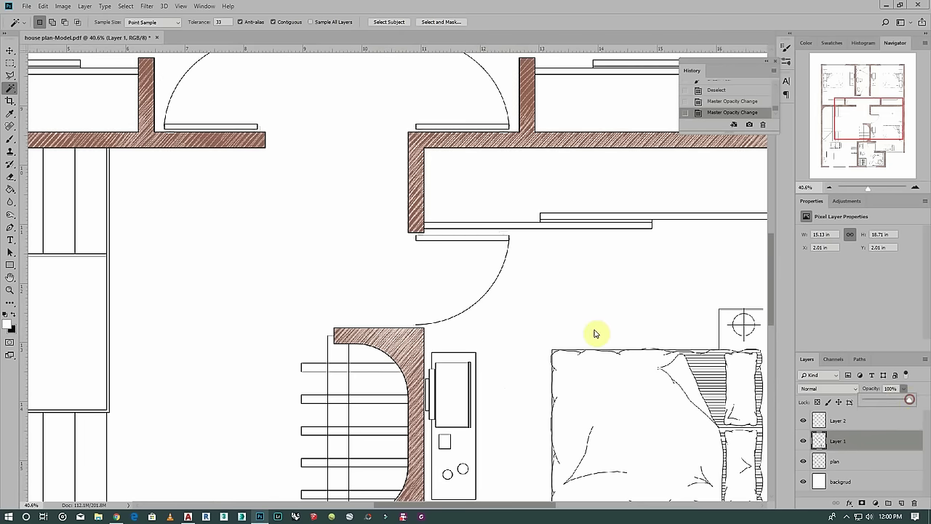
{"action": "scroll", "coordinate": [500, 323], "scroll_direction": "down", "scroll_amount": 3}
{"action": "scroll", "coordinate": [499, 322], "scroll_direction": "down", "scroll_amount": 2}
{"action": "scroll", "coordinate": [405, 167], "scroll_direction": "down", "scroll_amount": 1}
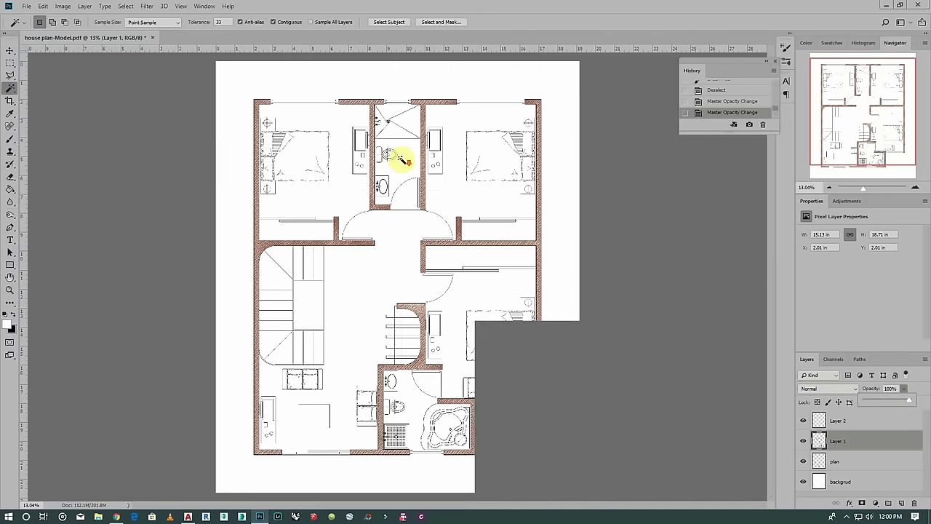
Rename Layer 1 to 'wall hatch' and Magic Wand-select an area on the plan layer
{"action": "left_click", "coordinate": [839, 463]}
{"action": "left_click", "coordinate": [873, 441]}
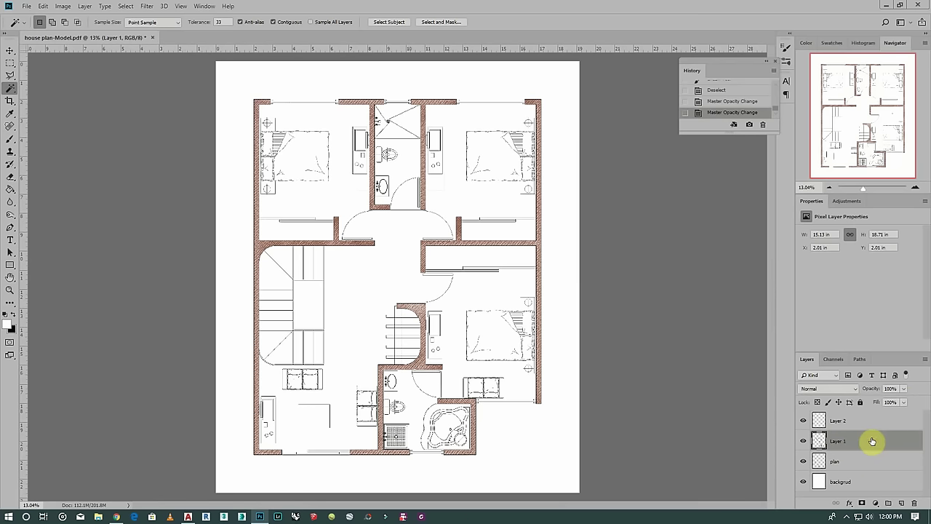
{"action": "key", "text": "space"}
{"action": "double_click", "coordinate": [835, 442]}
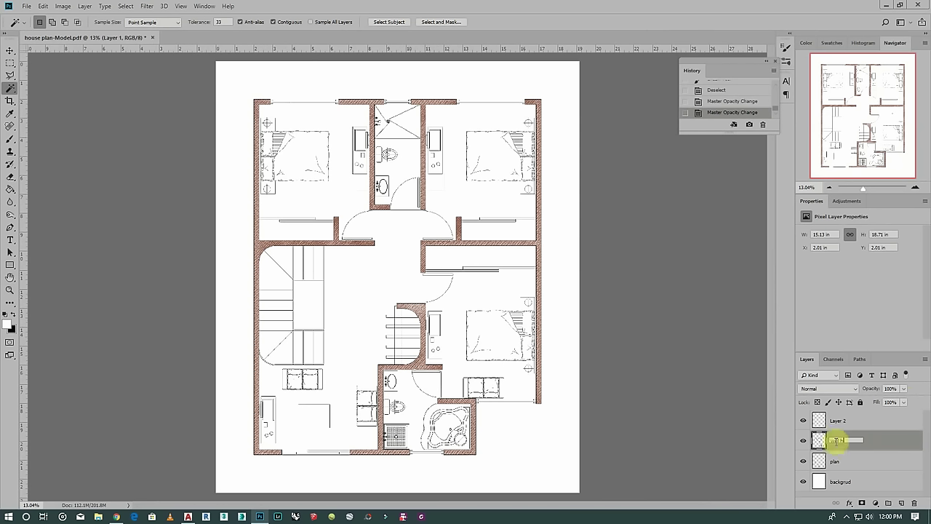
{"action": "type", "text": "wall hatch"}
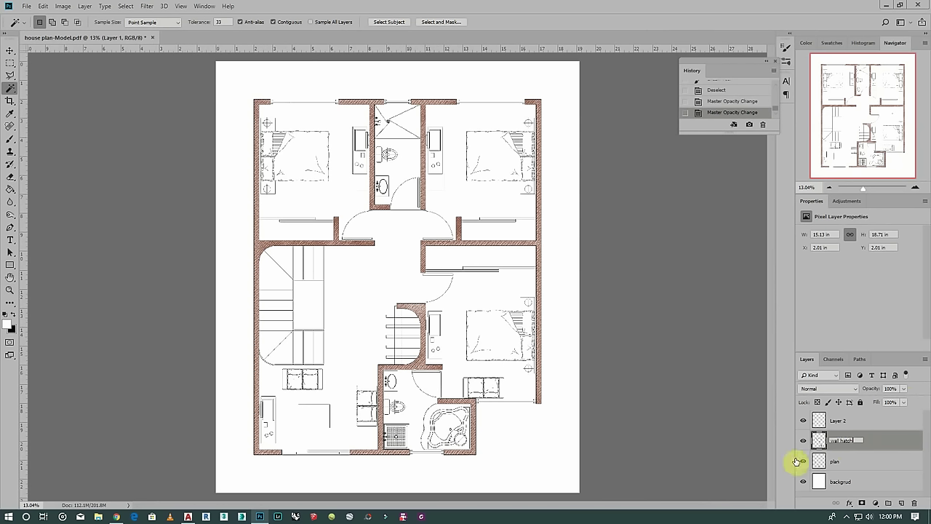
{"action": "left_click", "coordinate": [728, 445]}
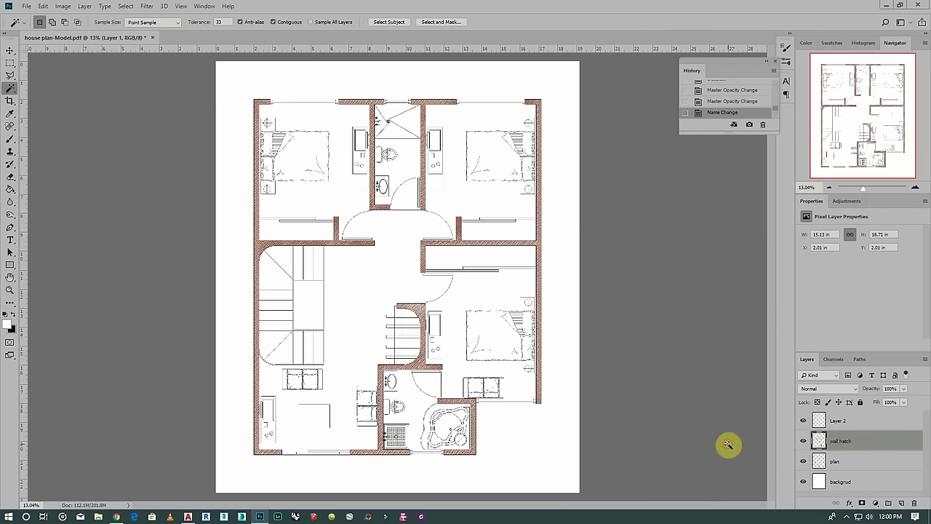
{"action": "left_click", "coordinate": [844, 465]}
{"action": "left_click", "coordinate": [819, 461], "text": "ctrl"}
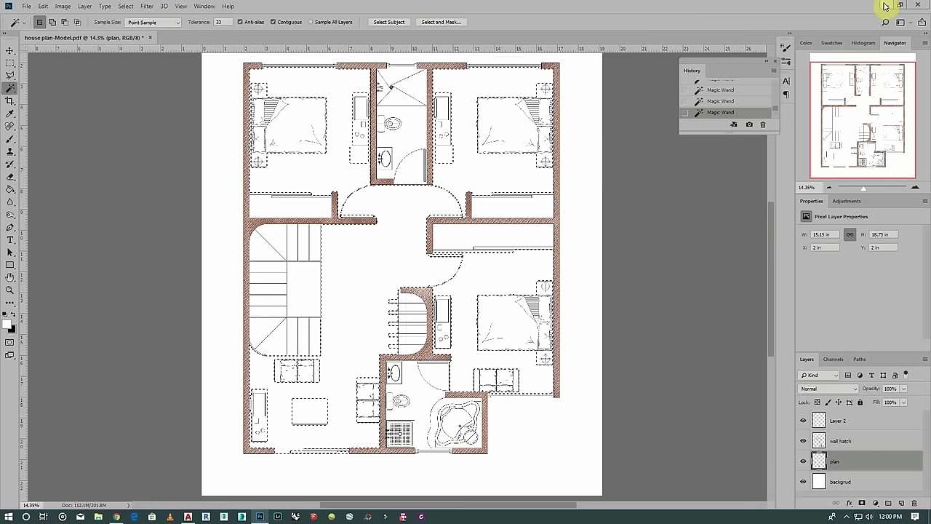
Drag the wood-floor-ash_6m-by-6m texture from the plan render tutorial folder into Photoshop
{"action": "left_click", "coordinate": [885, 6]}
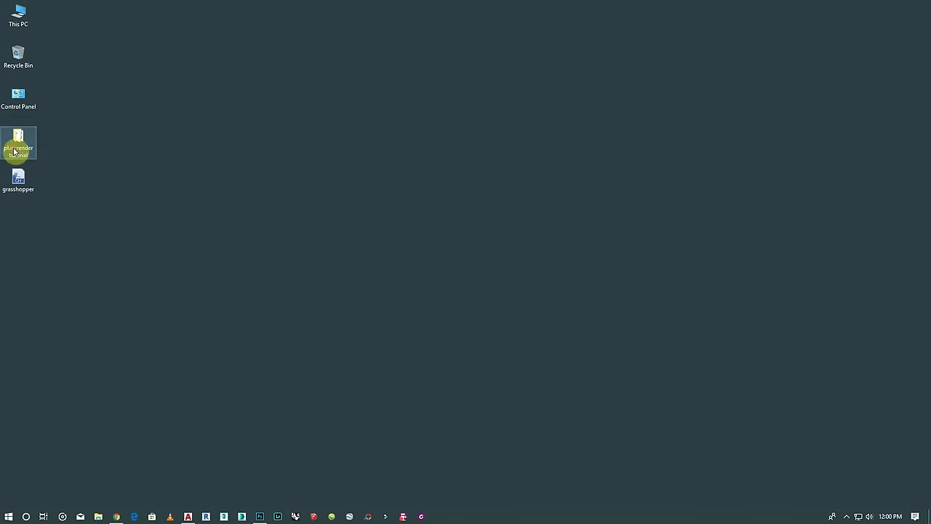
{"action": "double_click", "coordinate": [14, 150]}
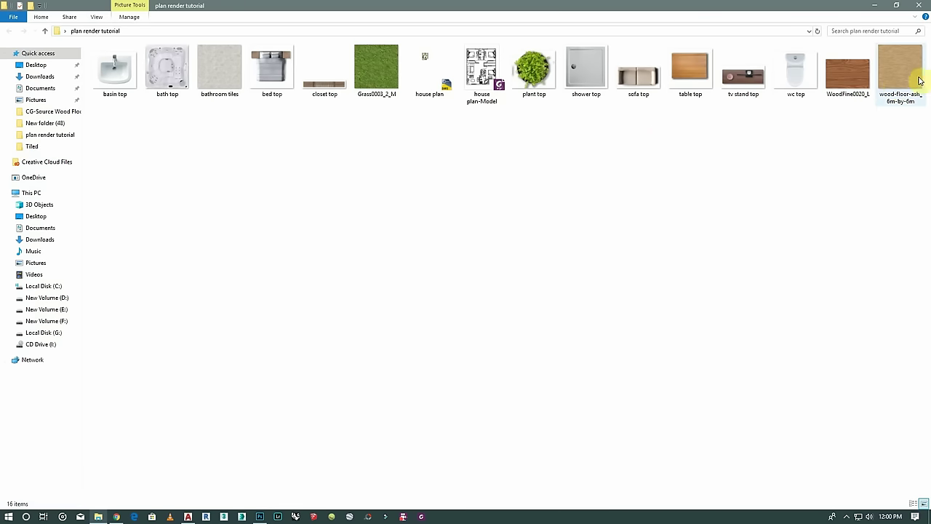
{"action": "mouse_move", "coordinate": [902, 69]}
{"action": "left_mouse_down"}
{"action": "mouse_move", "coordinate": [269, 513]}
{"action": "mouse_move", "coordinate": [406, 277]}
{"action": "left_mouse_up"}
Stretch and position the wood texture to cover the whole plan, then commit it
{"action": "key", "text": "ctrl+0"}
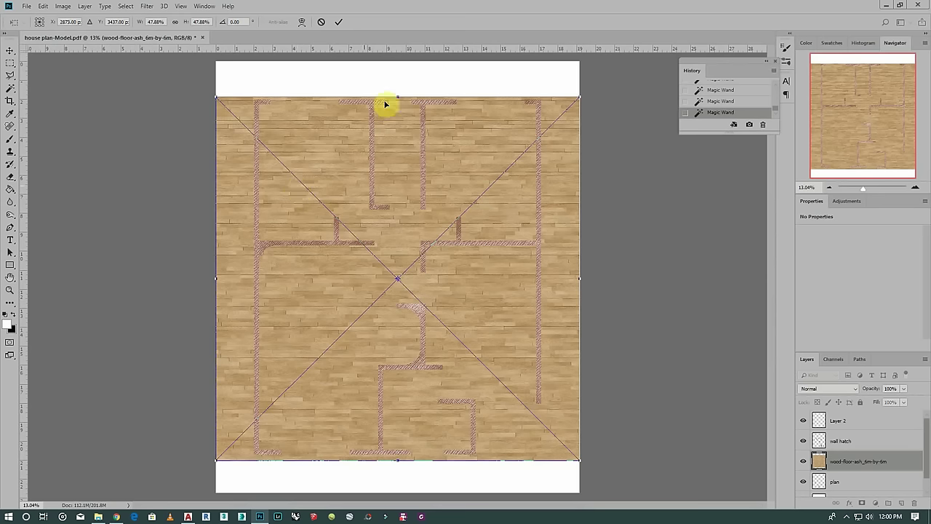
{"action": "left_click_drag", "start_coordinate": [397, 96], "coordinate": [397, 92]}
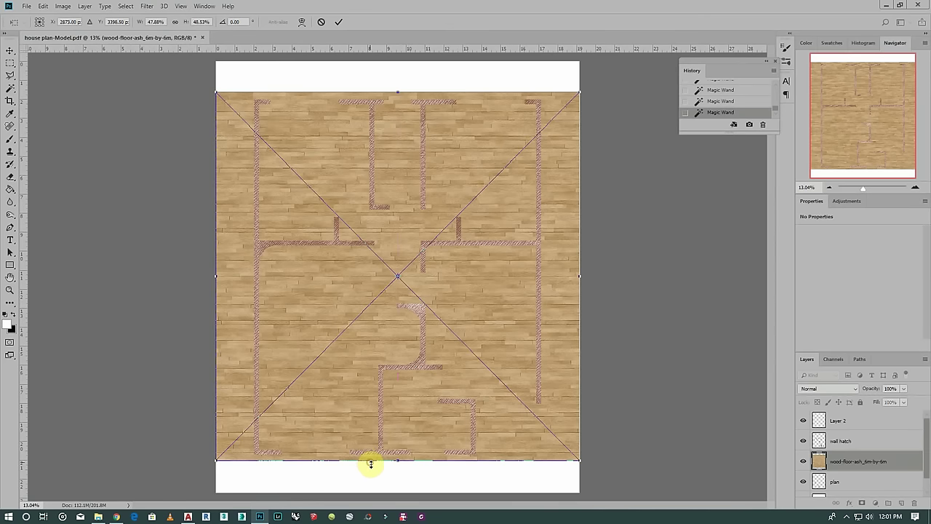
{"action": "mouse_move", "coordinate": [405, 410]}
{"action": "left_mouse_down"}
{"action": "mouse_move", "coordinate": [399, 422]}
{"action": "mouse_move", "coordinate": [404, 412]}
{"action": "left_mouse_up"}
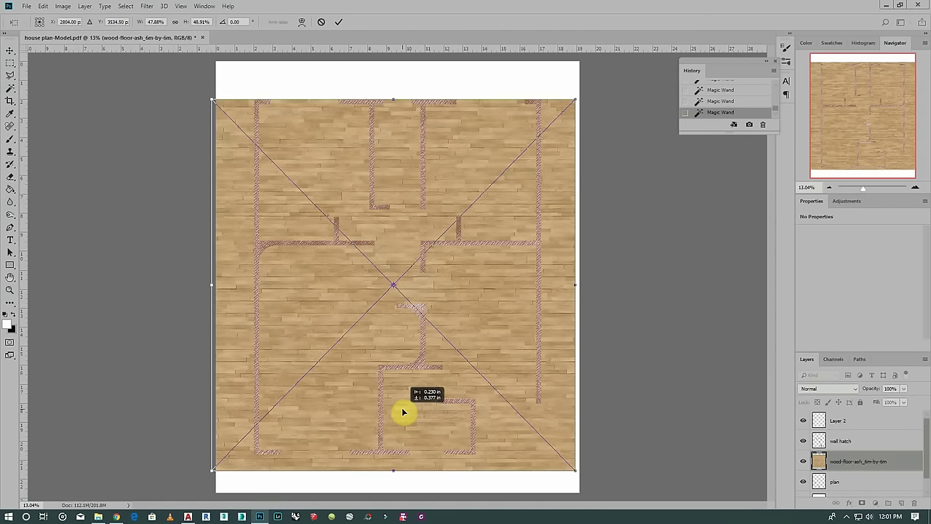
{"action": "left_click_drag", "start_coordinate": [403, 411], "coordinate": [402, 406]}
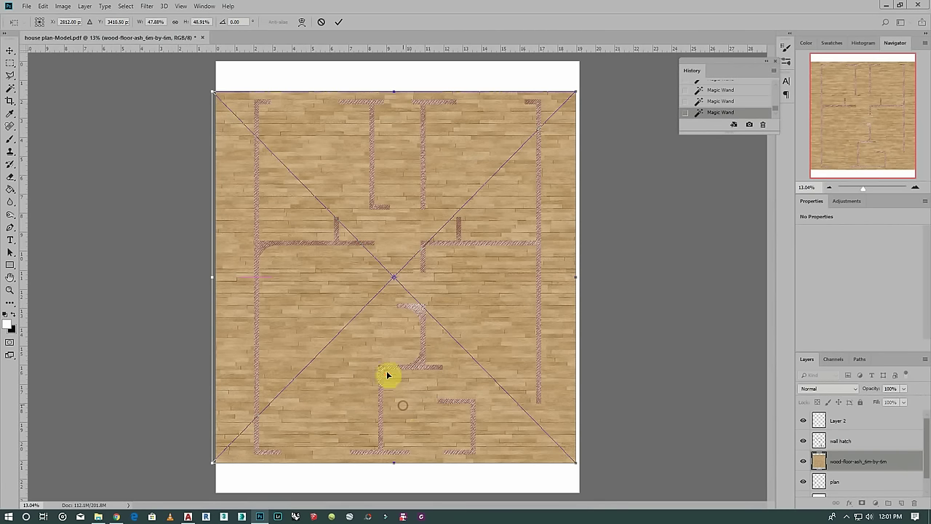
{"action": "left_click", "coordinate": [340, 22]}
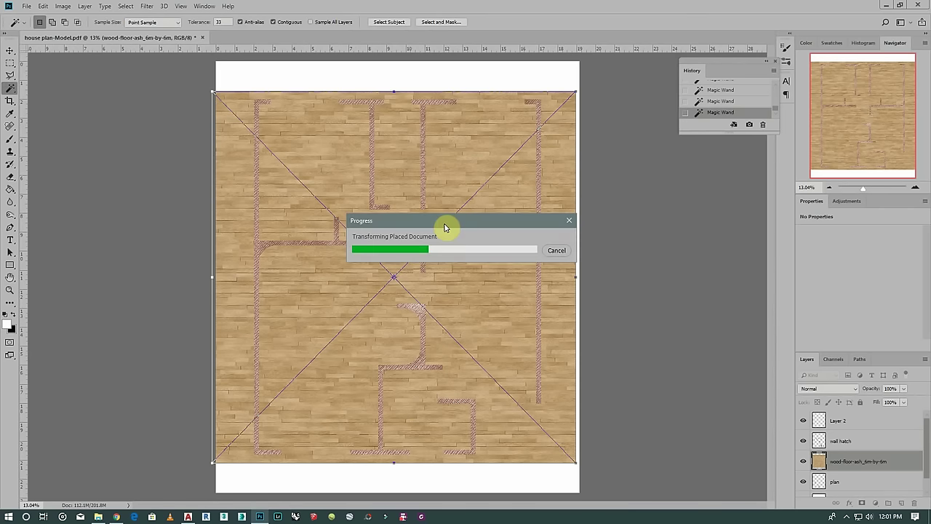
Set the wood-floor-ash layer's blend mode to Multiply
{"action": "left_click", "coordinate": [828, 389]}
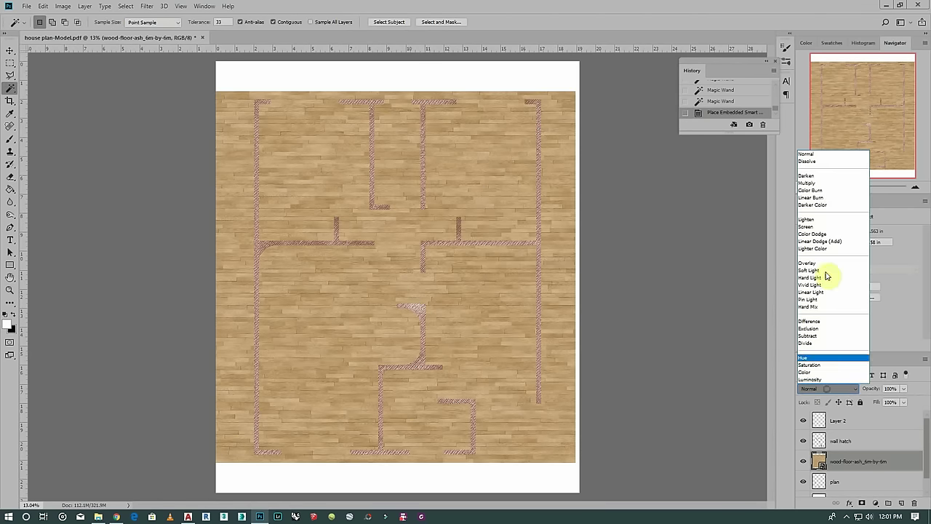
{"action": "left_click", "coordinate": [833, 187]}
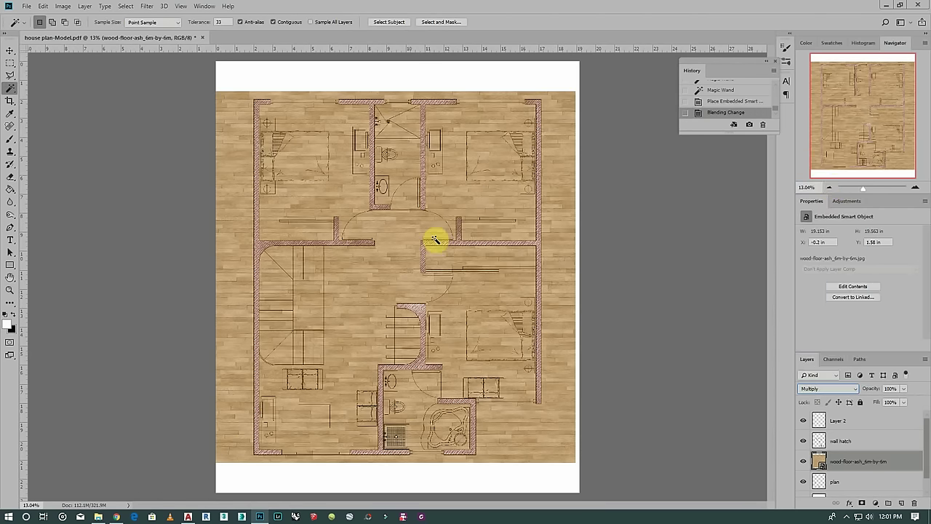
{"action": "scroll", "coordinate": [856, 448], "scroll_direction": "down", "scroll_amount": 1}
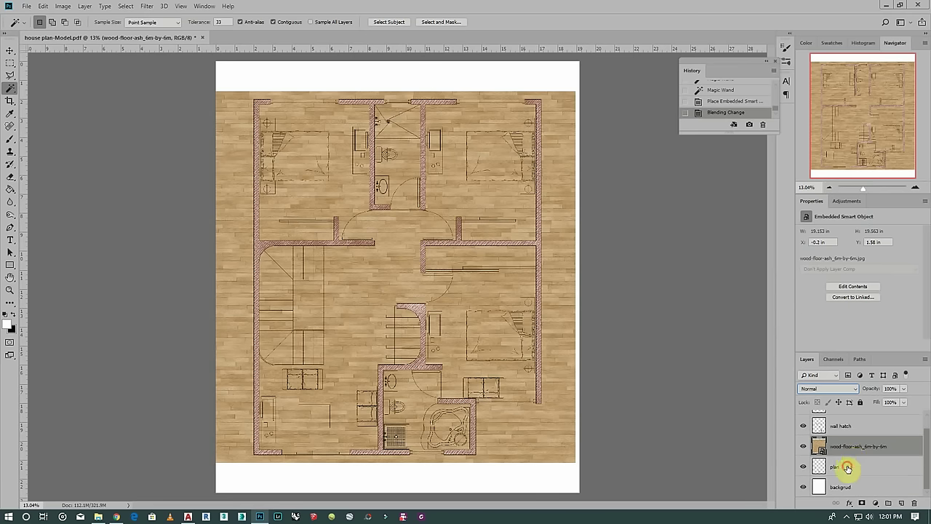
{"action": "left_click", "coordinate": [848, 468]}
Select the main floor and three bedroom floors, then copy their wood into Layer 3
{"action": "left_click", "coordinate": [357, 295]}
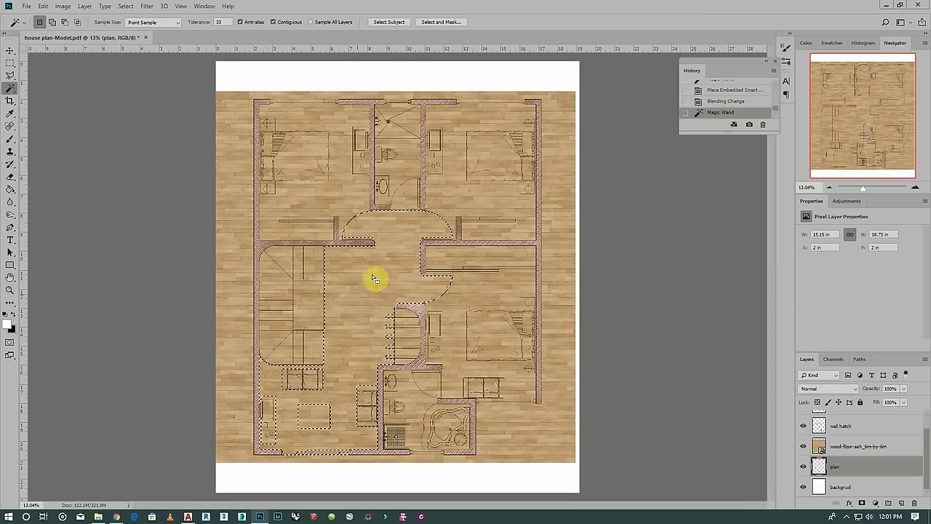
{"action": "key", "text": "shift"}
{"action": "left_click", "coordinate": [451, 197], "text": "shift"}
{"action": "left_click", "coordinate": [501, 293], "text": "shift"}
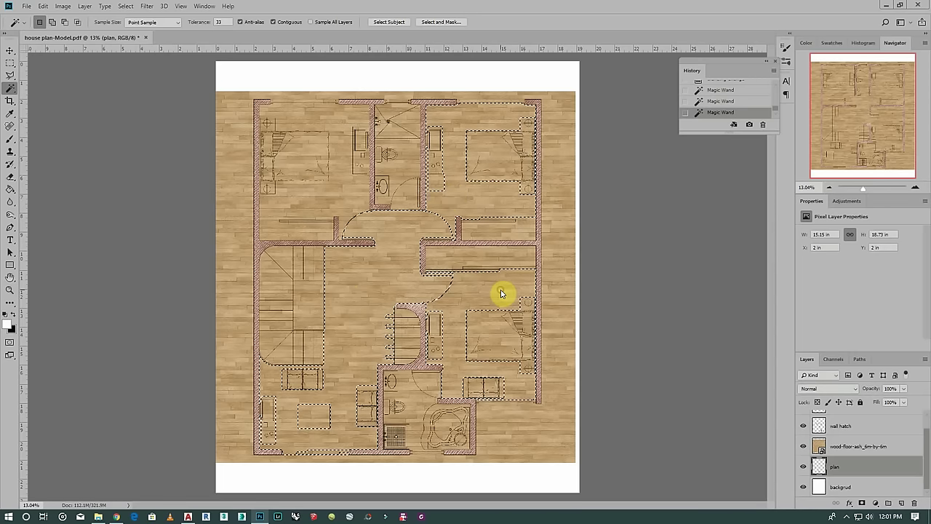
{"action": "key", "text": "shift"}
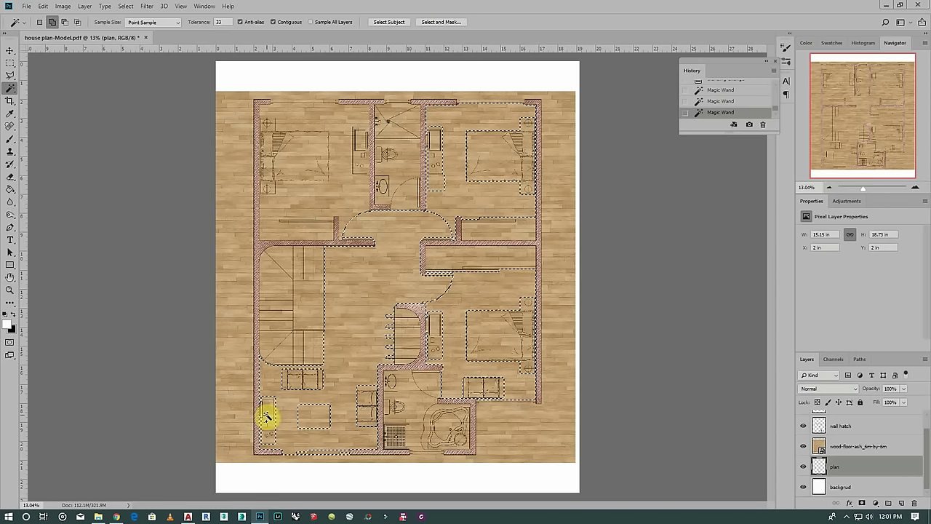
{"action": "left_click", "coordinate": [297, 198], "text": "shift"}
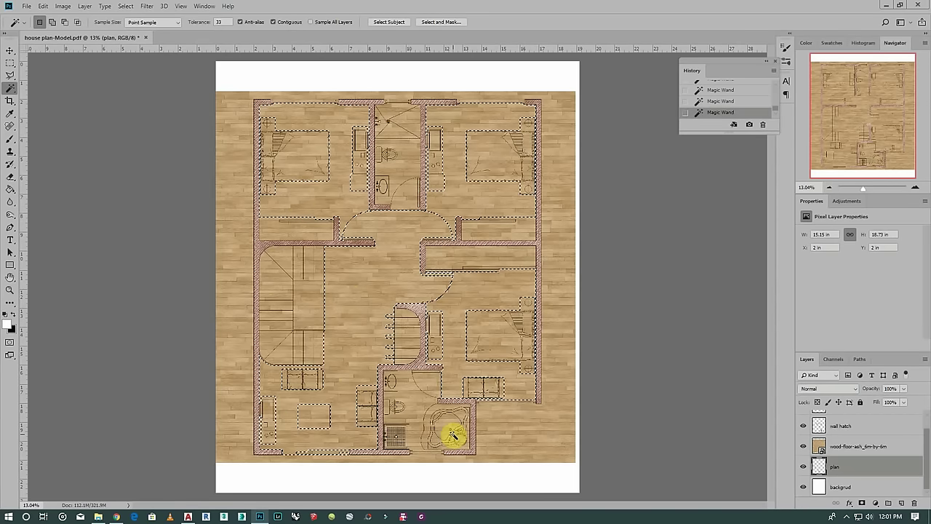
{"action": "left_click", "coordinate": [869, 446]}
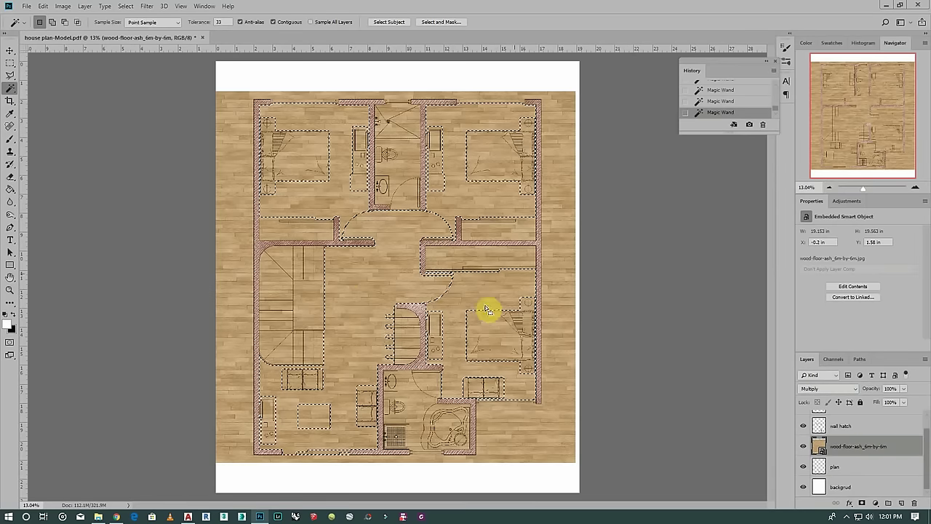
{"action": "right_click", "coordinate": [394, 267]}
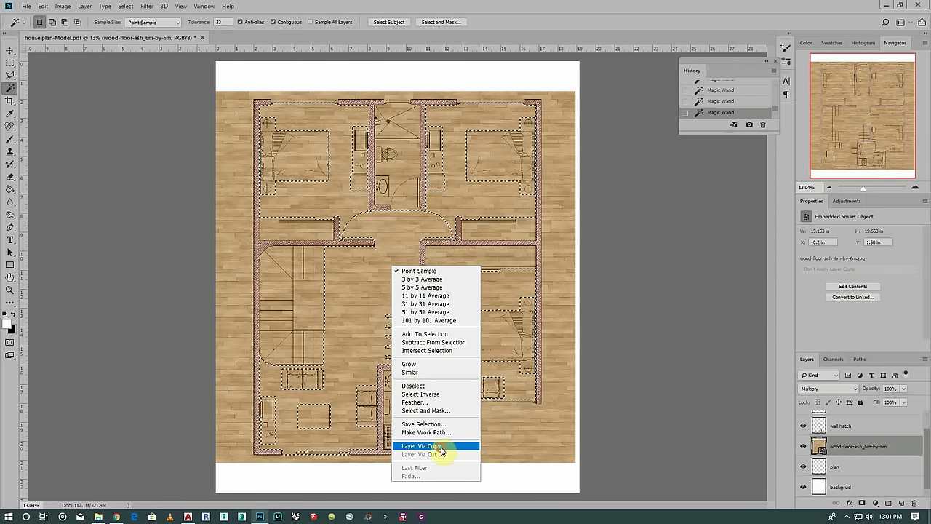
{"action": "left_click", "coordinate": [441, 446]}
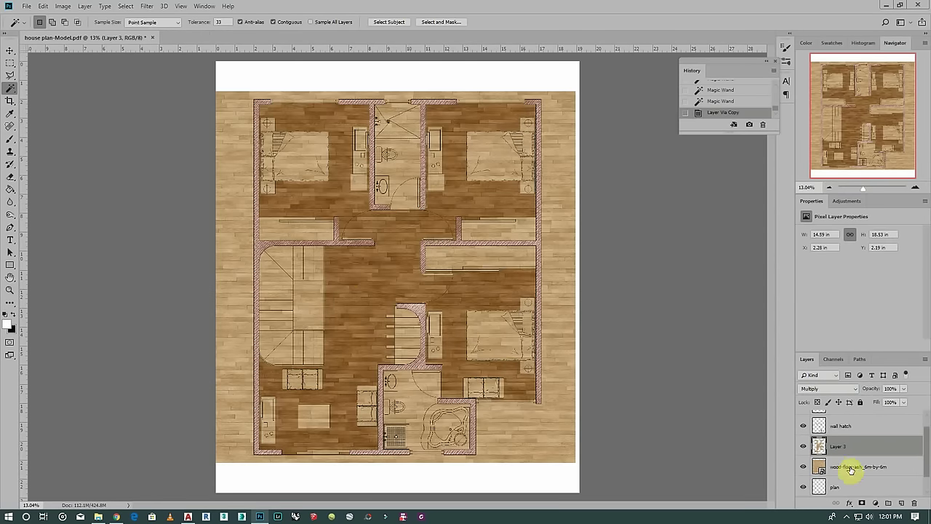
Copy the stair landing wood into Layer 4 and hide the full-page wood layer
{"action": "left_click", "coordinate": [852, 470]}
{"action": "left_click", "coordinate": [850, 486]}
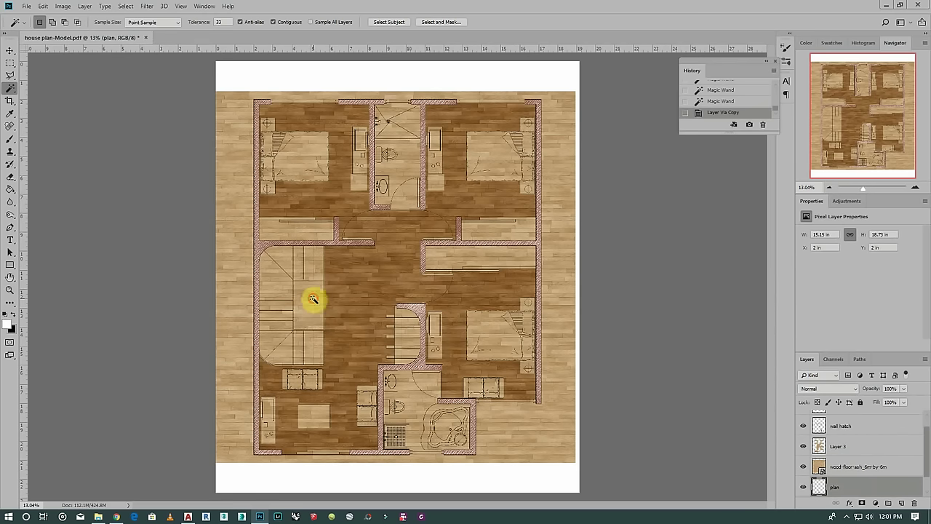
{"action": "left_click", "coordinate": [867, 468]}
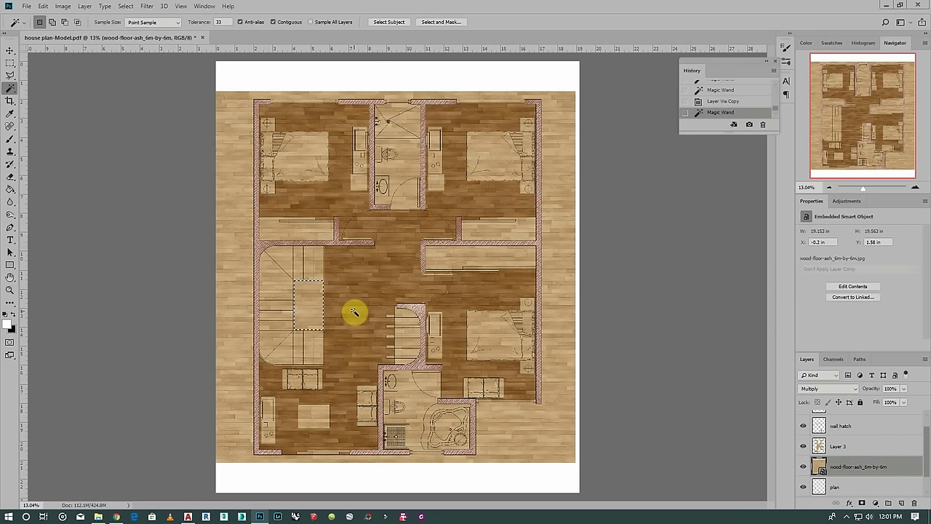
{"action": "right_click", "coordinate": [309, 297]}
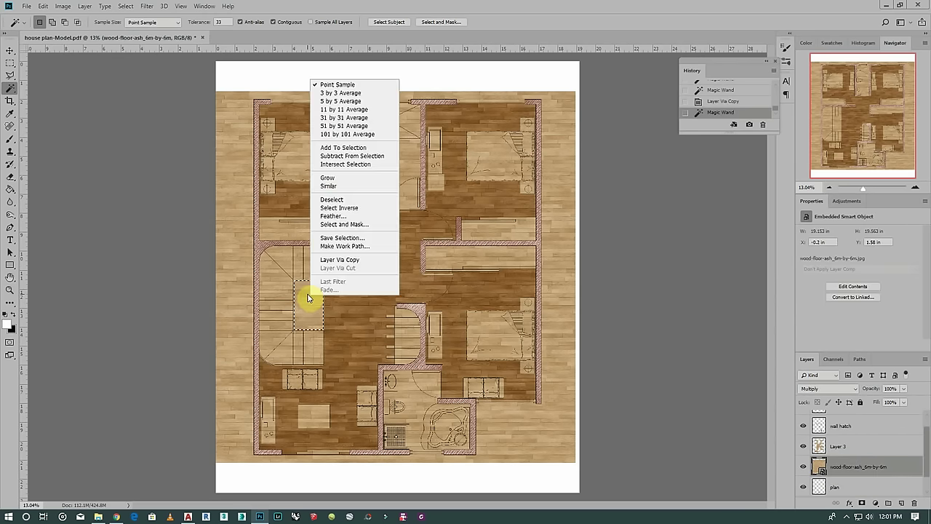
{"action": "left_click", "coordinate": [335, 260]}
{"action": "left_click", "coordinate": [804, 487]}
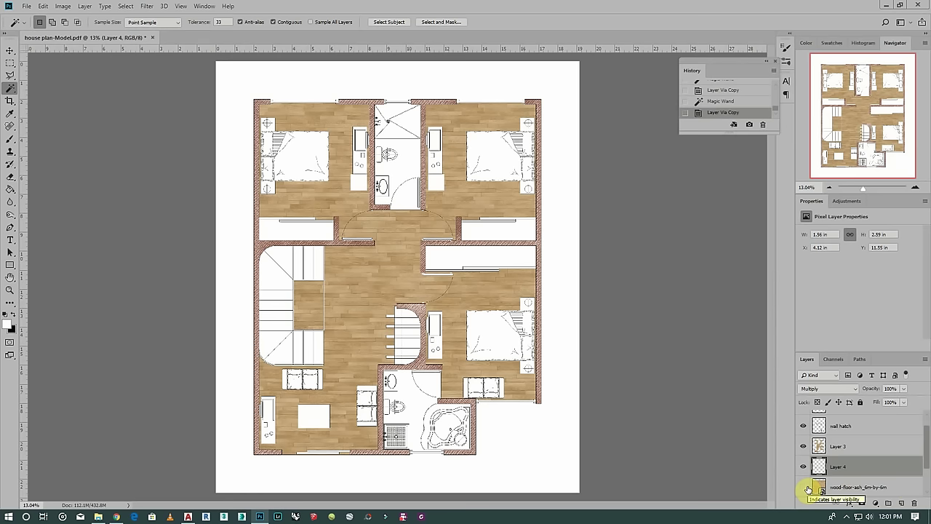
Delete the full-page wood-floor texture layer
{"action": "left_click", "coordinate": [852, 495]}
{"action": "right_click", "coordinate": [853, 487]}
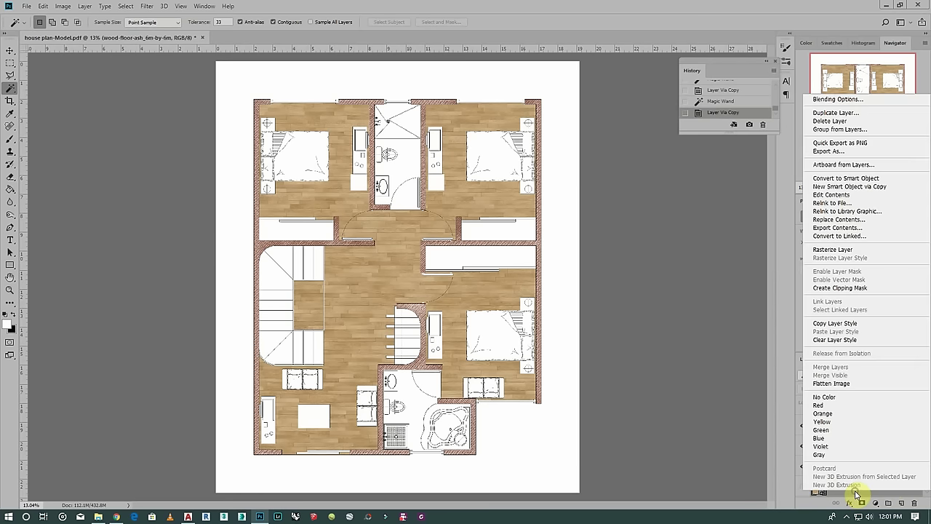
{"action": "left_click", "coordinate": [830, 121]}
{"action": "left_click", "coordinate": [428, 191]}
{"action": "scroll", "coordinate": [340, 212], "scroll_direction": "up", "scroll_amount": 2}
{"action": "scroll", "coordinate": [374, 270], "scroll_direction": "up", "scroll_amount": 2}
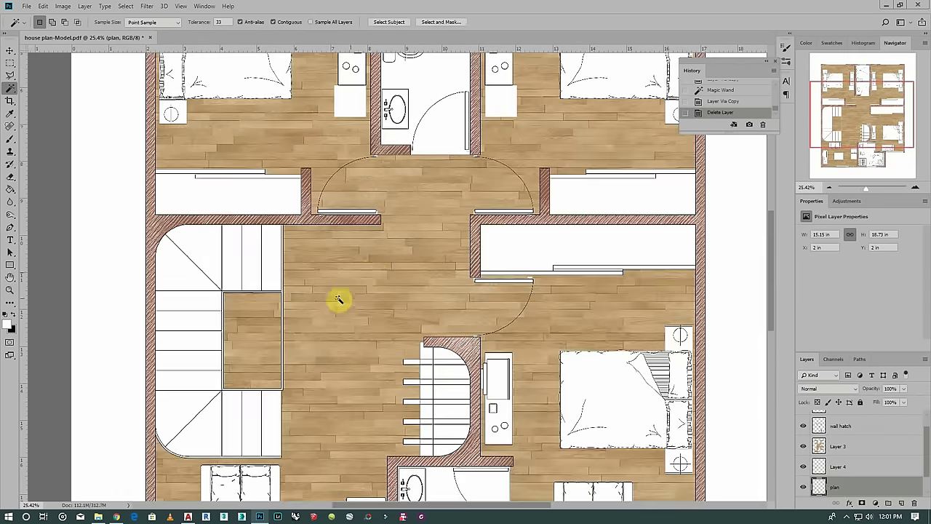
{"action": "scroll", "coordinate": [336, 181], "scroll_direction": "down", "scroll_amount": 1}
Darken Layer 4's stair landing wood with Brightness/Contrast at -58
{"action": "left_click", "coordinate": [11, 51]}
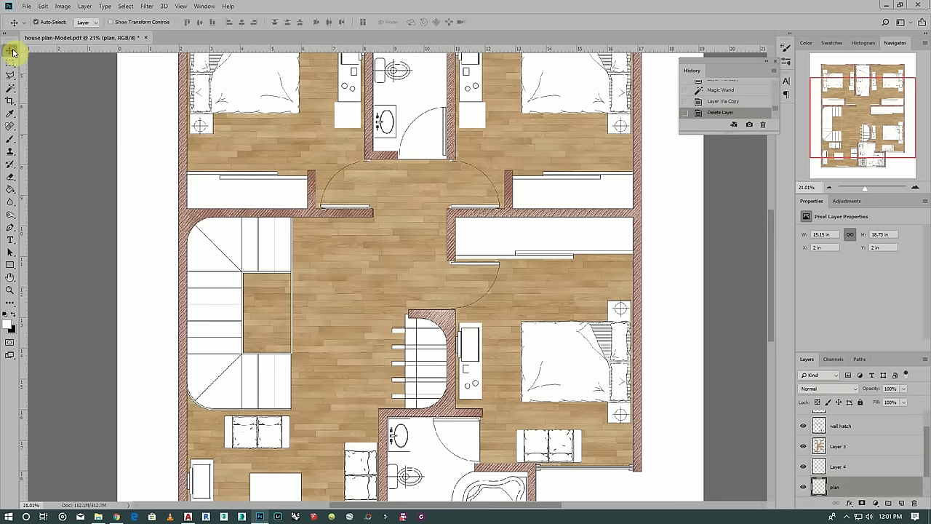
{"action": "left_click", "coordinate": [38, 23]}
{"action": "left_click", "coordinate": [279, 303]}
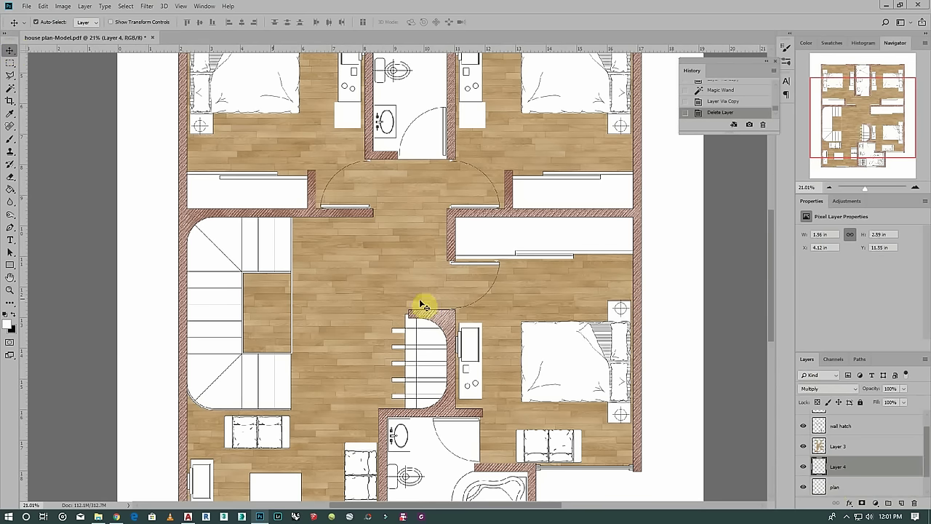
{"action": "left_click", "coordinate": [63, 7]}
{"action": "mouse_move", "coordinate": [77, 32]}
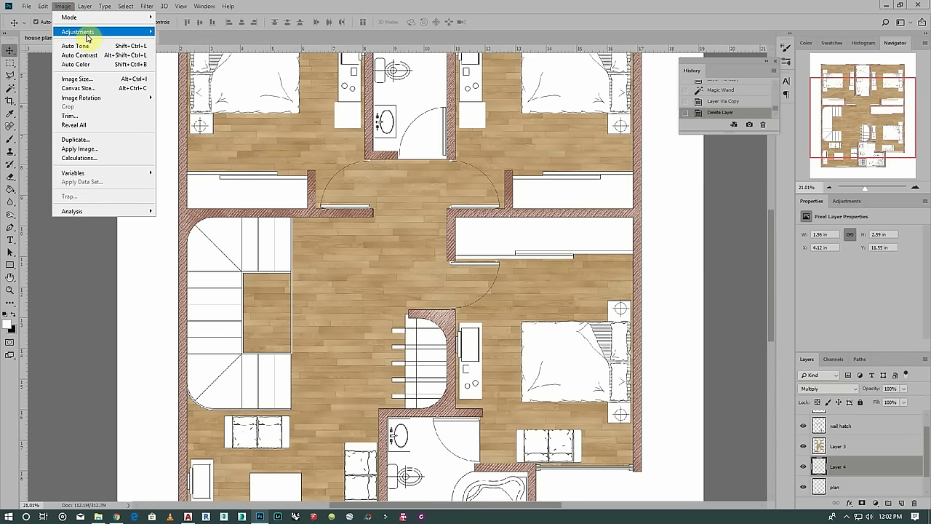
{"action": "left_click", "coordinate": [197, 27]}
{"action": "left_click_drag", "start_coordinate": [198, 77], "coordinate": [195, 79]}
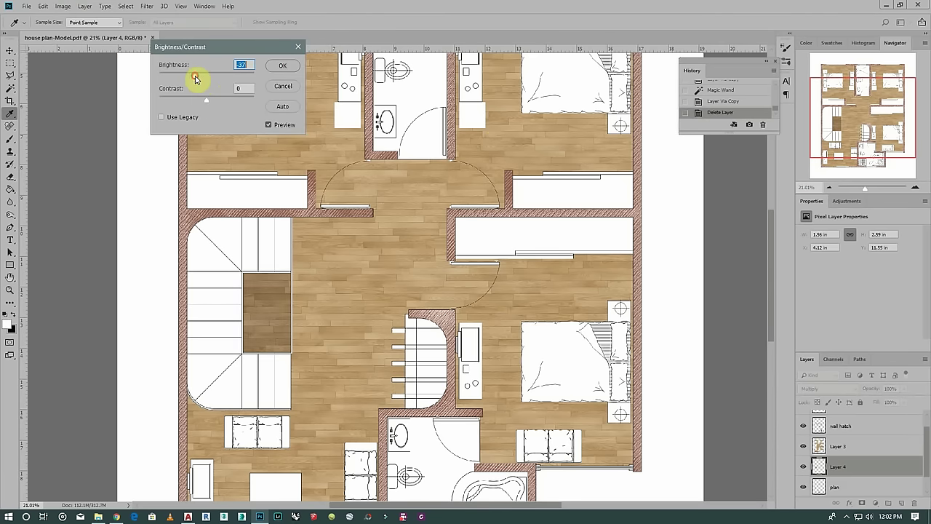
{"action": "left_click", "coordinate": [282, 65]}
With Layer 3 selected, bring the bathroom tiles image from the texture folder into the plan
{"action": "key", "text": "v"}
{"action": "left_click", "coordinate": [385, 298]}
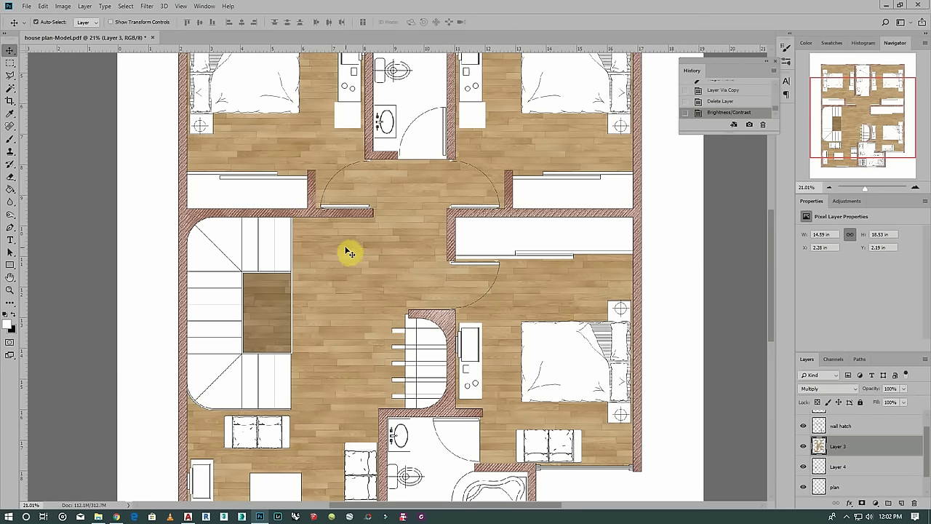
{"action": "scroll", "coordinate": [344, 238], "scroll_direction": "down", "scroll_amount": 2}
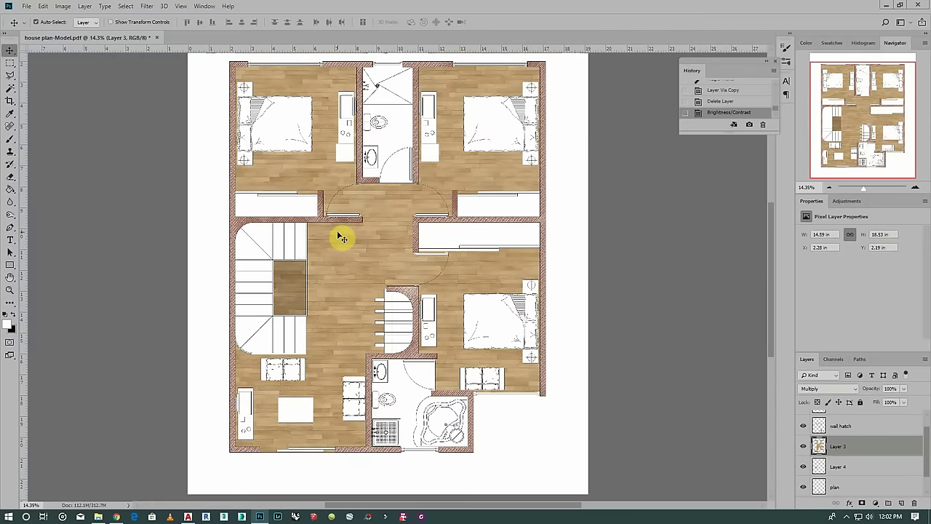
{"action": "left_click", "coordinate": [98, 517]}
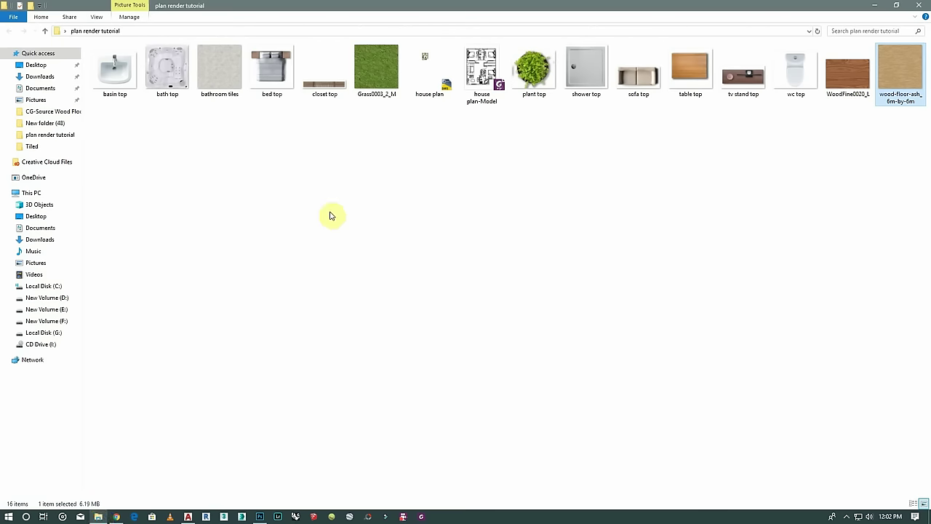
{"action": "mouse_move", "coordinate": [225, 72]}
{"action": "left_mouse_down"}
{"action": "mouse_move", "coordinate": [269, 514]}
{"action": "mouse_move", "coordinate": [336, 422]}
{"action": "left_mouse_up"}
Place the bathroom tiles image and move it over the lower bathroom
{"action": "left_click_drag", "start_coordinate": [419, 434], "coordinate": [417, 430]}
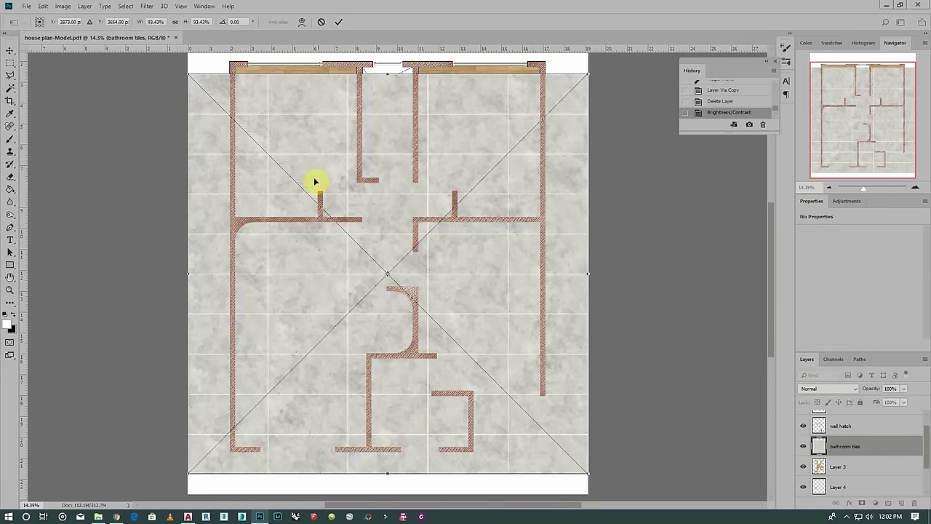
{"action": "scroll", "coordinate": [315, 182], "scroll_direction": "down", "scroll_amount": 2}
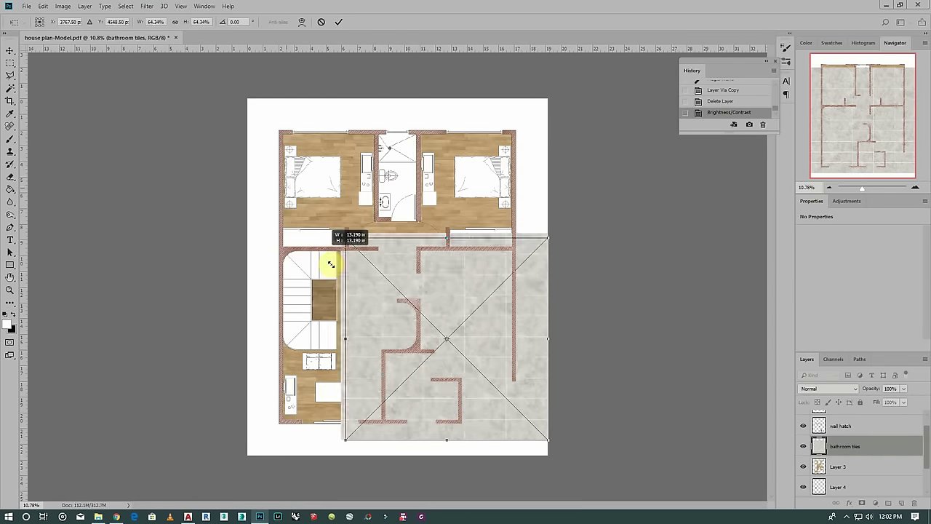
{"action": "left_click_drag", "start_coordinate": [249, 143], "coordinate": [454, 349]}
{"action": "scroll", "coordinate": [461, 437], "scroll_direction": "up", "scroll_amount": 2}
{"action": "scroll", "coordinate": [466, 441], "scroll_direction": "up", "scroll_amount": 2}
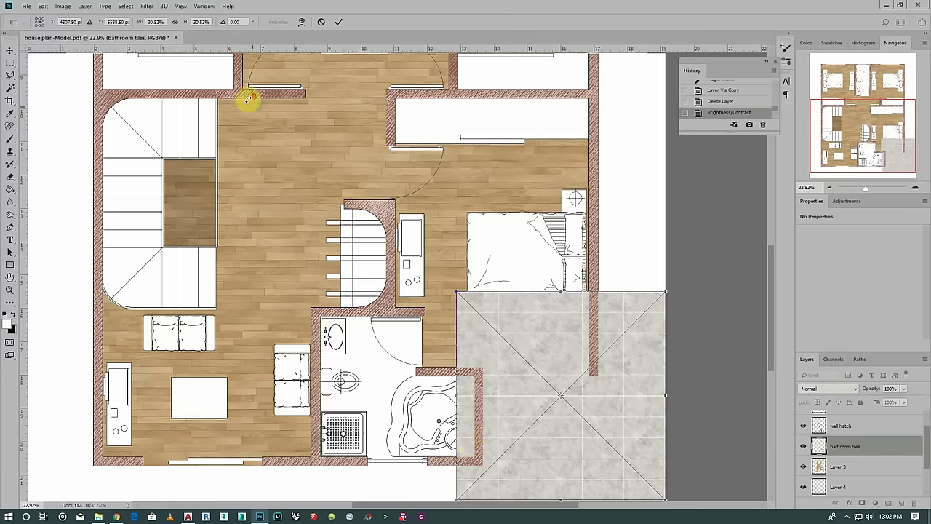
{"action": "scroll", "coordinate": [245, 93], "scroll_direction": "down", "scroll_amount": 2}
{"action": "scroll", "coordinate": [474, 395], "scroll_direction": "up", "scroll_amount": 2}
{"action": "mouse_move", "coordinate": [516, 320]}
{"action": "left_mouse_down"}
{"action": "mouse_move", "coordinate": [483, 328]}
{"action": "mouse_move", "coordinate": [409, 315]}
{"action": "left_mouse_up"}
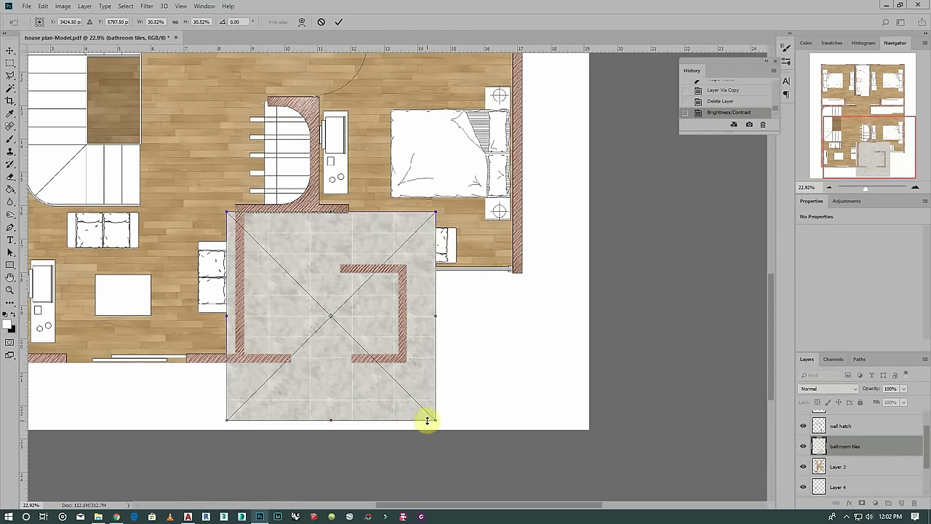
Trim the tile edges to the bathroom walls and commit the size
{"action": "mouse_move", "coordinate": [435, 418]}
{"action": "left_mouse_down"}
{"action": "mouse_move", "coordinate": [377, 305]}
{"action": "mouse_move", "coordinate": [387, 318]}
{"action": "mouse_move", "coordinate": [406, 316]}
{"action": "mouse_move", "coordinate": [413, 339]}
{"action": "left_mouse_up"}
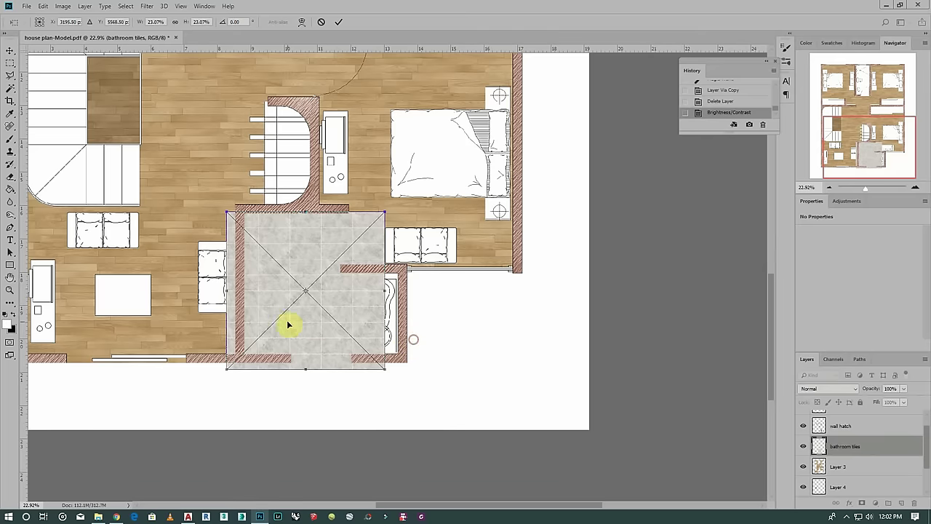
{"action": "scroll", "coordinate": [244, 304], "scroll_direction": "up", "scroll_amount": 2}
{"action": "mouse_move", "coordinate": [217, 284]}
{"action": "left_mouse_down"}
{"action": "mouse_move", "coordinate": [245, 280]}
{"action": "mouse_move", "coordinate": [244, 289]}
{"action": "left_mouse_up"}
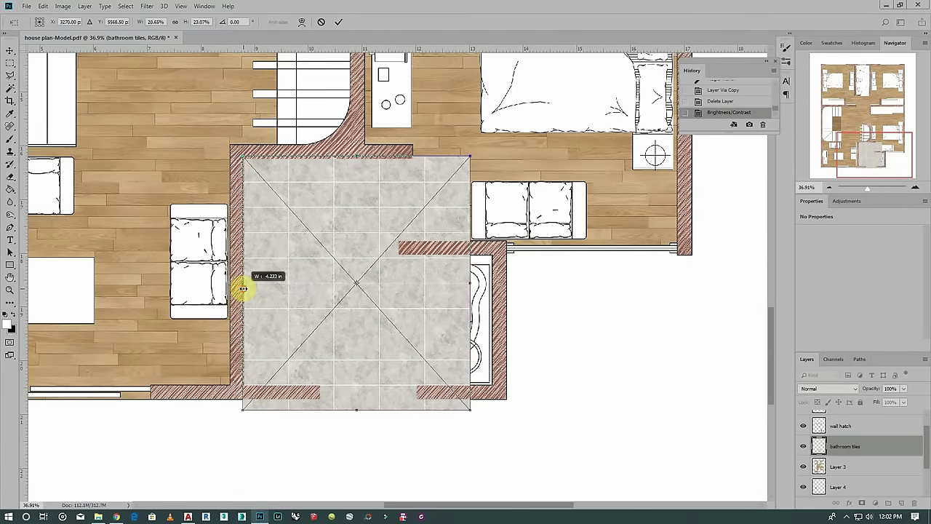
{"action": "mouse_move", "coordinate": [360, 412]}
{"action": "left_mouse_down"}
{"action": "mouse_move", "coordinate": [357, 381]}
{"action": "mouse_move", "coordinate": [368, 394]}
{"action": "left_mouse_up"}
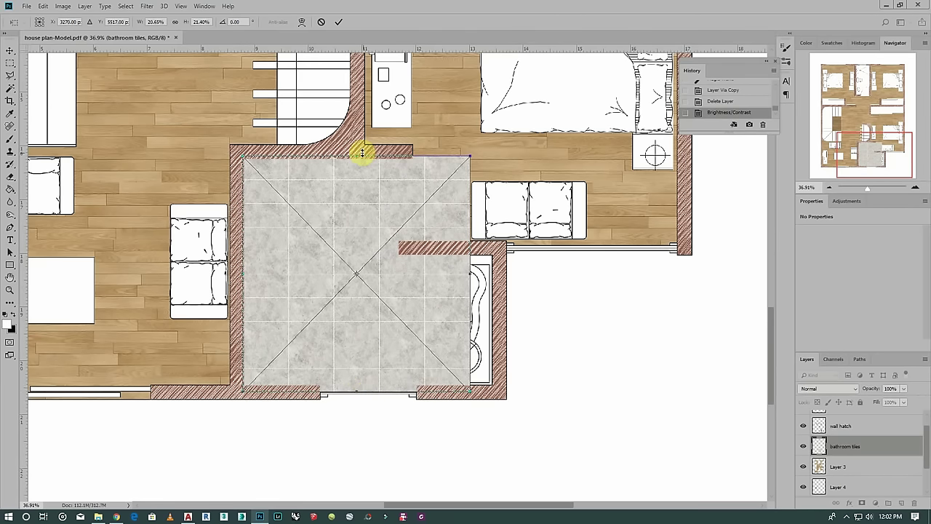
{"action": "left_click_drag", "start_coordinate": [338, 153], "coordinate": [337, 155]}
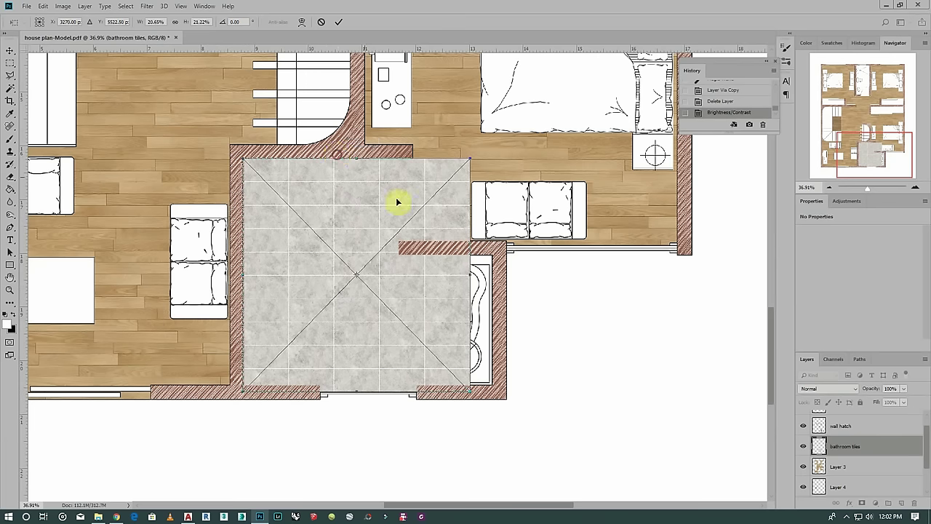
{"action": "left_click_drag", "start_coordinate": [472, 273], "coordinate": [456, 271]}
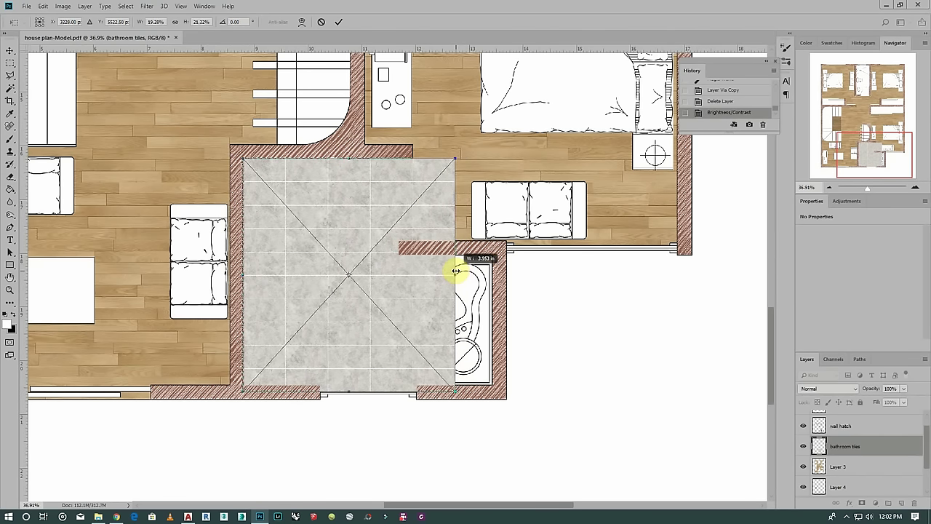
{"action": "left_click", "coordinate": [338, 22]}
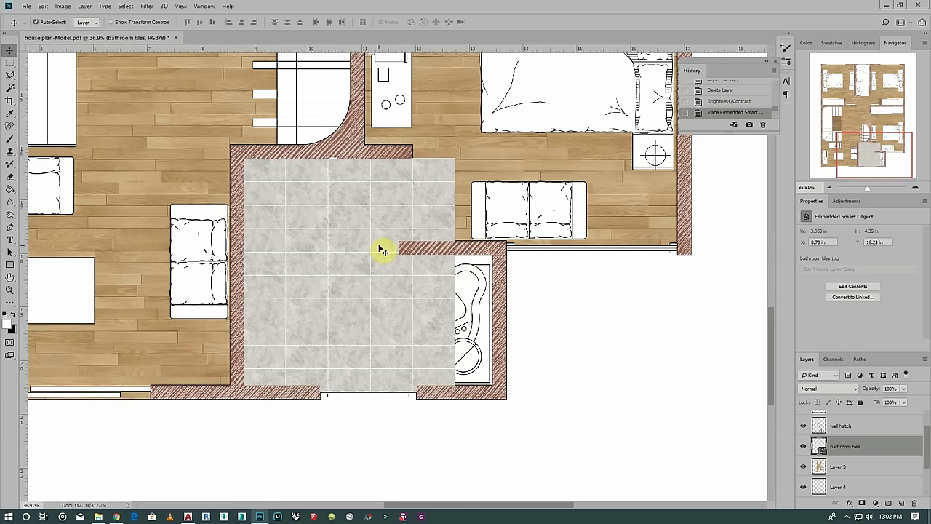
Change the bathroom tiles layer's blend mode from Normal to Multiply
{"action": "left_click", "coordinate": [830, 390]}
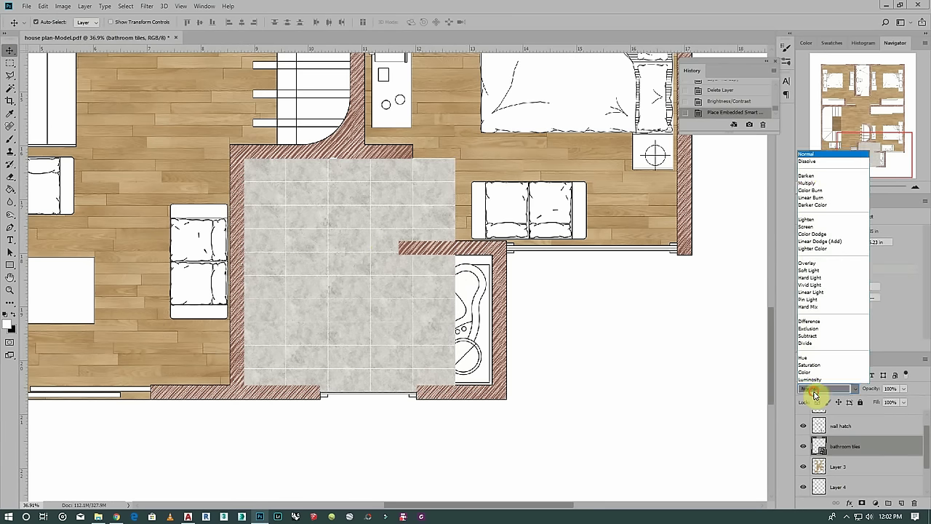
{"action": "left_click", "coordinate": [803, 182]}
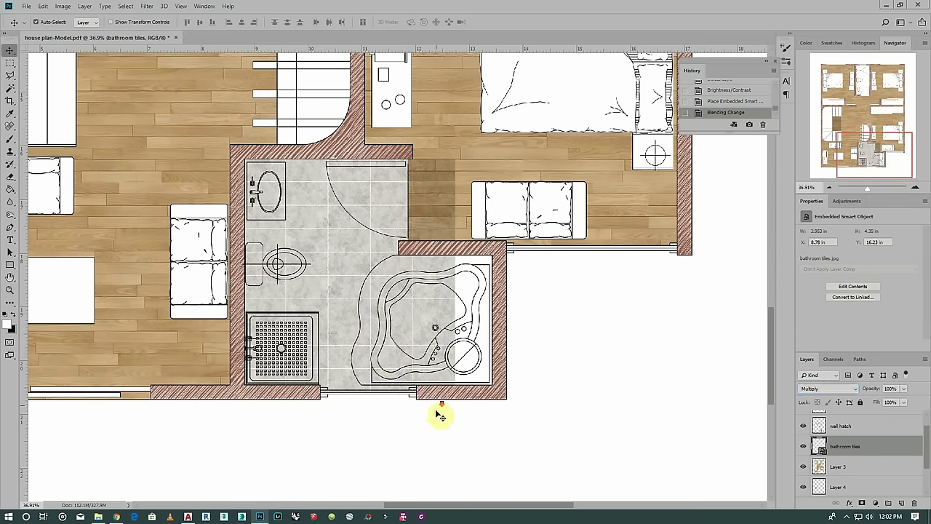
{"action": "scroll", "coordinate": [441, 416], "scroll_direction": "down", "scroll_amount": 3}
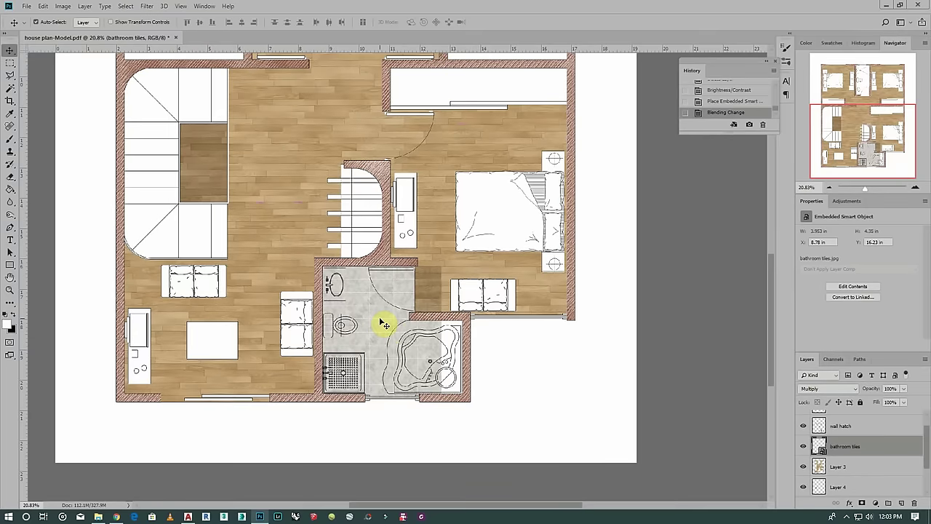
Alt-drag a duplicate of the tiles layer up into the upper bathroom
{"action": "left_click_drag", "start_coordinate": [384, 325], "coordinate": [389, 116]}
{"action": "scroll", "coordinate": [337, 372], "scroll_direction": "down", "scroll_amount": 2}
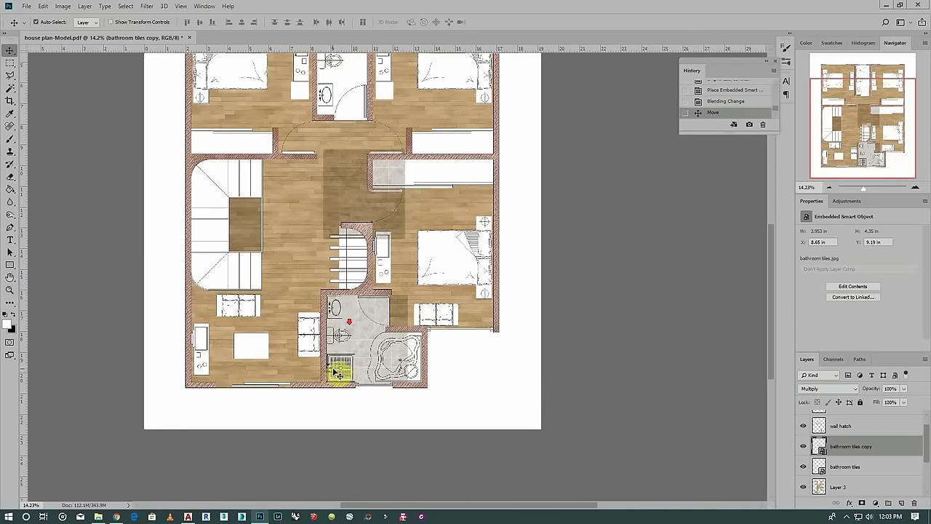
{"action": "scroll", "coordinate": [369, 124], "scroll_direction": "down", "scroll_amount": 1}
{"action": "scroll", "coordinate": [447, 197], "scroll_direction": "up", "scroll_amount": 2}
{"action": "scroll", "coordinate": [461, 306], "scroll_direction": "up", "scroll_amount": 1}
{"action": "mouse_move", "coordinate": [444, 210]}
{"action": "left_mouse_down"}
{"action": "mouse_move", "coordinate": [436, 150]}
{"action": "mouse_move", "coordinate": [453, 156]}
{"action": "mouse_move", "coordinate": [450, 148]}
{"action": "left_mouse_up"}
{"action": "scroll", "coordinate": [430, 151], "scroll_direction": "up", "scroll_amount": 1}
{"action": "scroll", "coordinate": [418, 153], "scroll_direction": "up", "scroll_amount": 2}
{"action": "scroll", "coordinate": [419, 154], "scroll_direction": "up", "scroll_amount": 1}
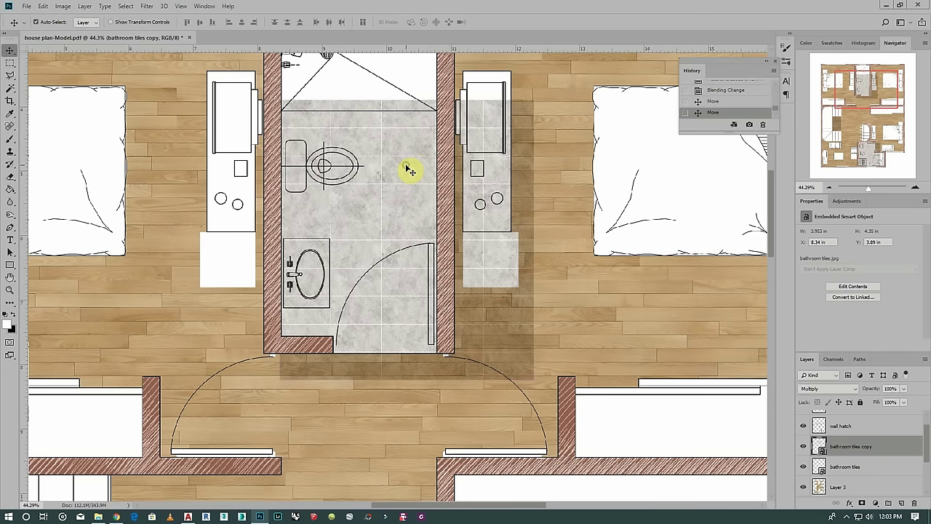
Free Transform the tile copy to fit the upper bathroom at 4 x 4.333 in
{"action": "key", "text": "ctrl+t"}
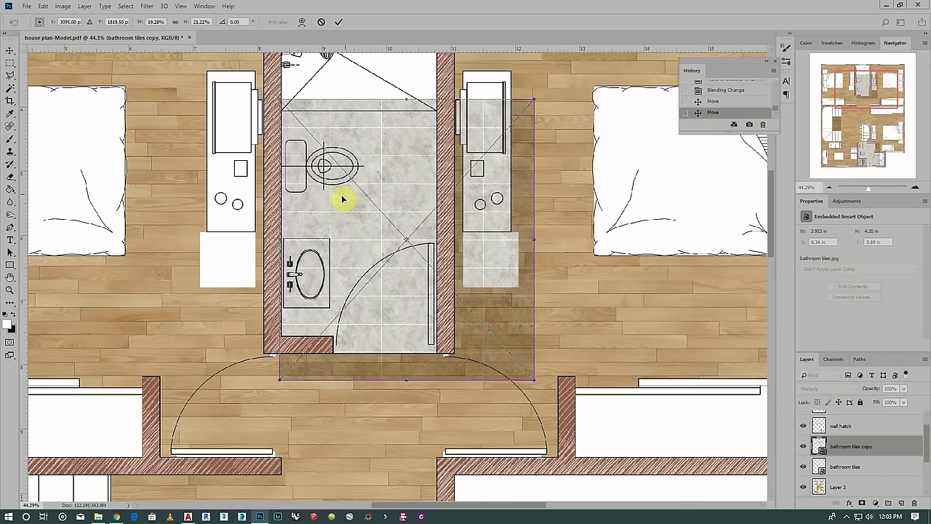
{"action": "left_click_drag", "start_coordinate": [280, 209], "coordinate": [282, 210]}
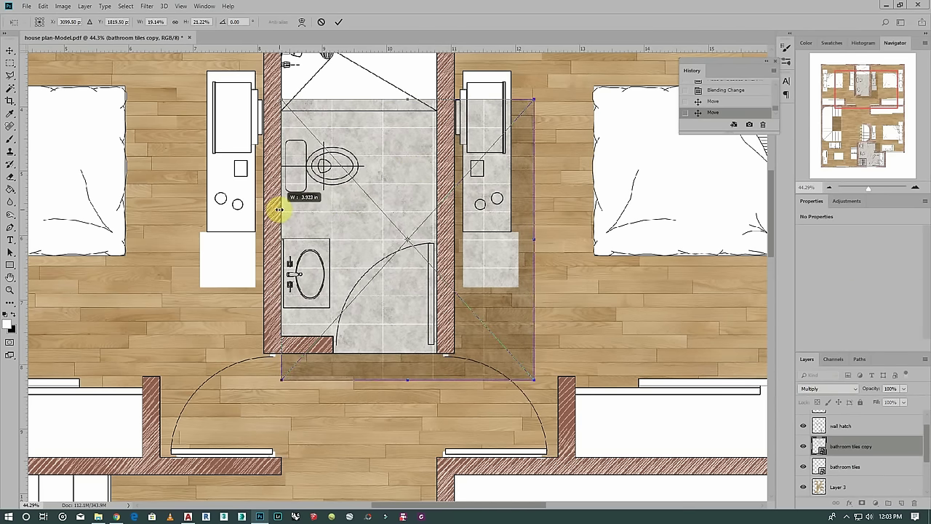
{"action": "left_click_drag", "start_coordinate": [537, 243], "coordinate": [542, 242]}
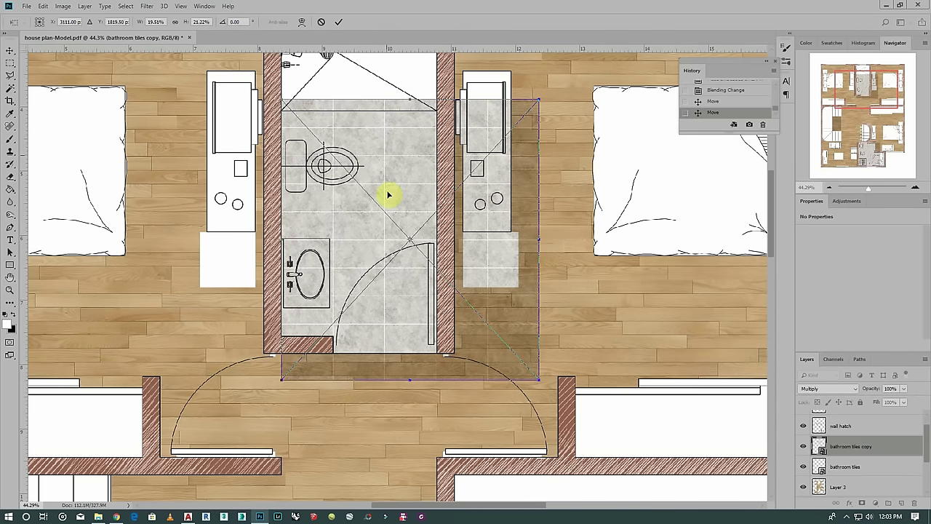
{"action": "scroll", "coordinate": [388, 195], "scroll_direction": "up", "scroll_amount": 2}
{"action": "scroll", "coordinate": [380, 277], "scroll_direction": "down", "scroll_amount": 1}
{"action": "scroll", "coordinate": [359, 177], "scroll_direction": "down", "scroll_amount": 1}
{"action": "scroll", "coordinate": [391, 129], "scroll_direction": "up", "scroll_amount": 1}
{"action": "left_click_drag", "start_coordinate": [410, 166], "coordinate": [410, 169]}
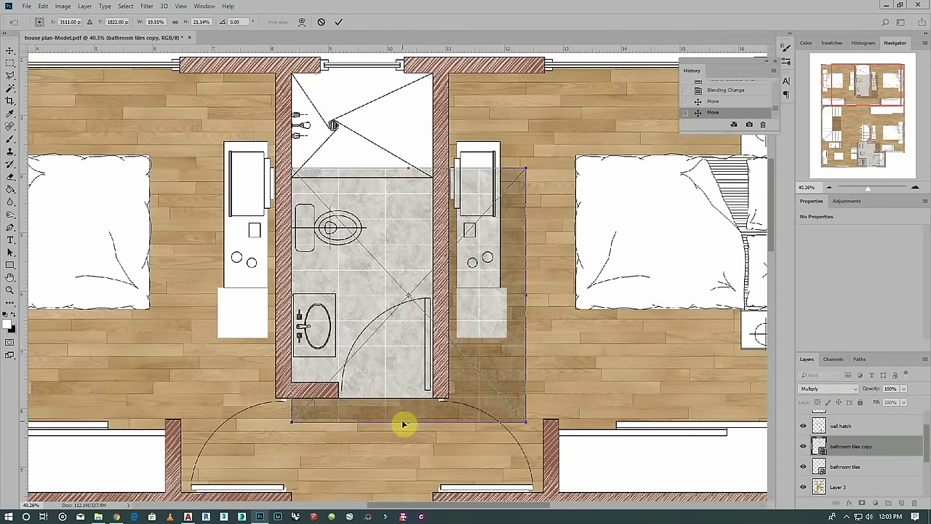
{"action": "left_click_drag", "start_coordinate": [405, 422], "coordinate": [403, 422]}
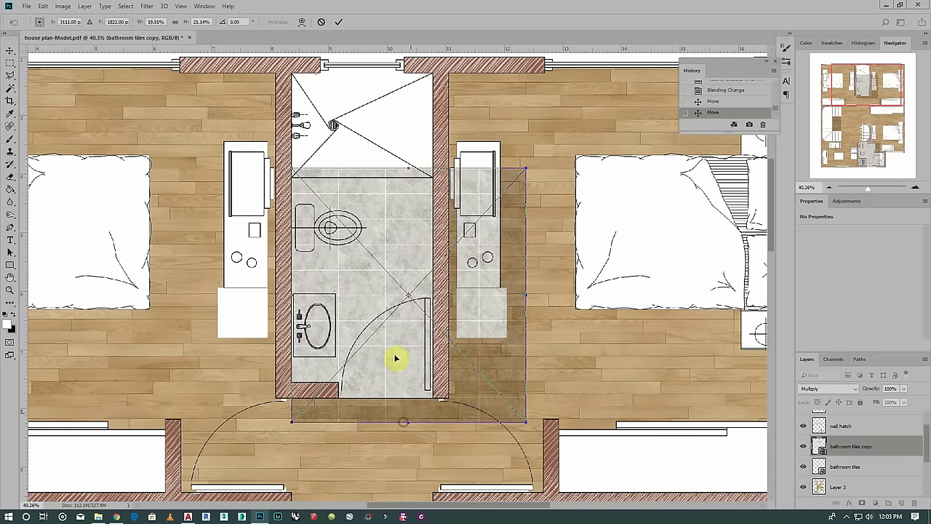
{"action": "left_click", "coordinate": [338, 22]}
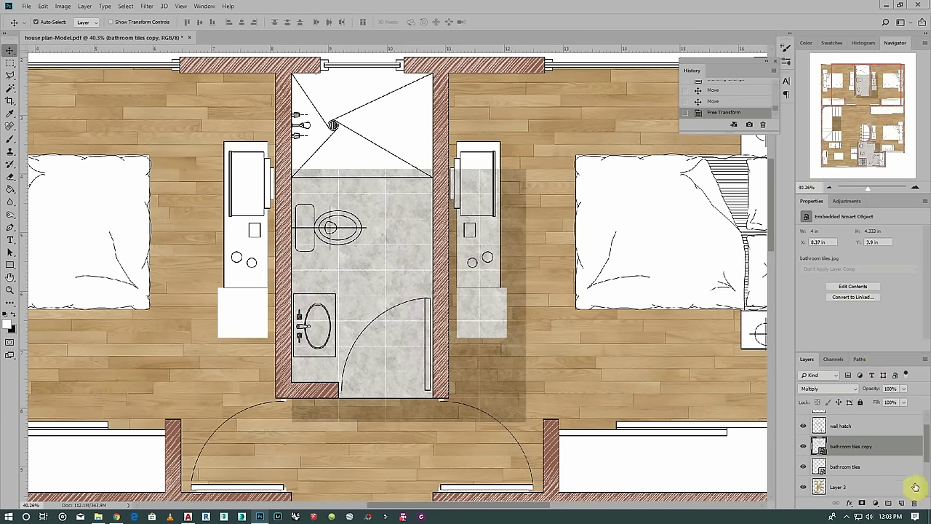
Merge the two bathroom tile layers into a single layer
{"action": "left_click", "coordinate": [848, 469], "text": "shift"}
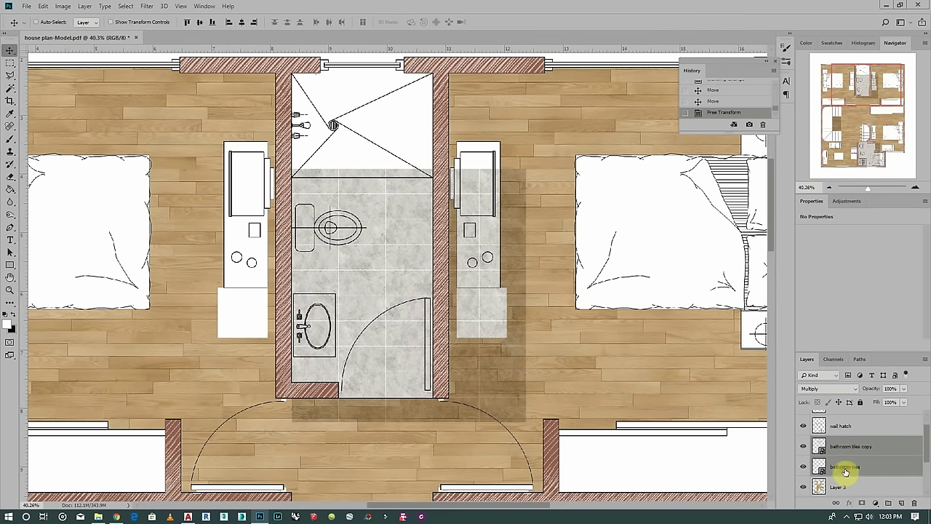
{"action": "right_click", "coordinate": [858, 467]}
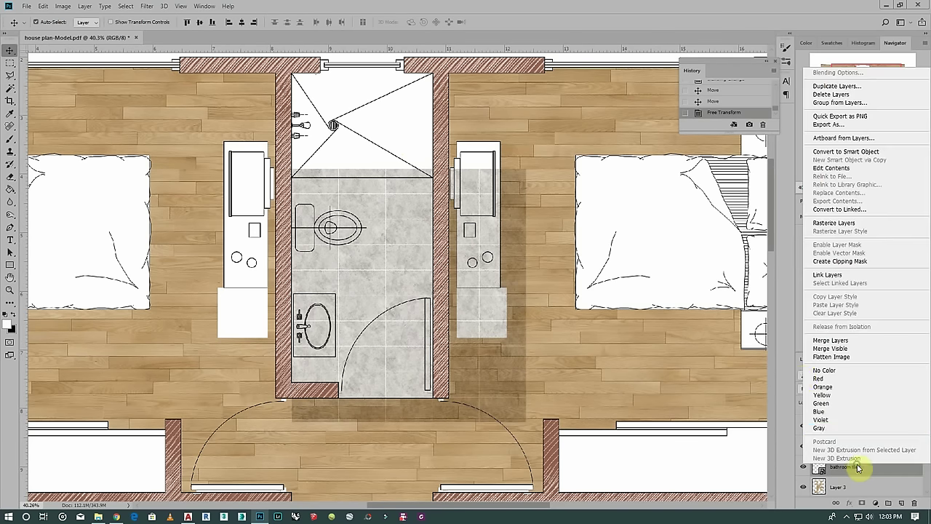
{"action": "left_click", "coordinate": [830, 340]}
{"action": "scroll", "coordinate": [408, 269], "scroll_direction": "down", "scroll_amount": 2}
{"action": "scroll", "coordinate": [370, 229], "scroll_direction": "down", "scroll_amount": 2}
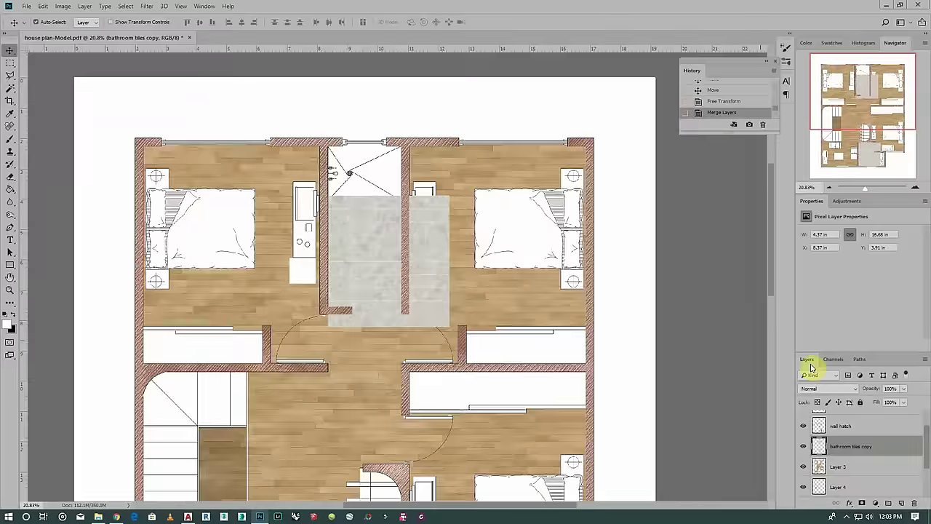
Set the merged tile layer's blend mode to Multiply so the toilets and sinks show through
{"action": "left_click", "coordinate": [828, 390]}
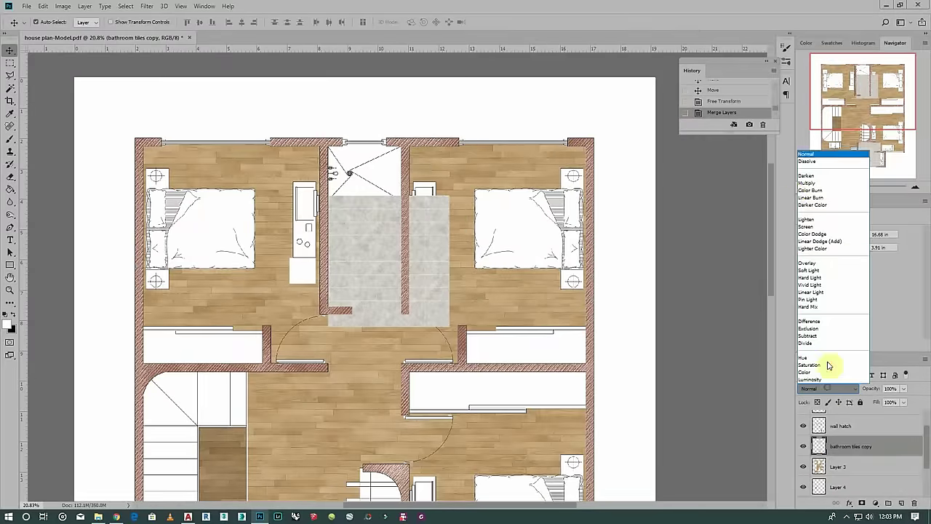
{"action": "left_click", "coordinate": [805, 186]}
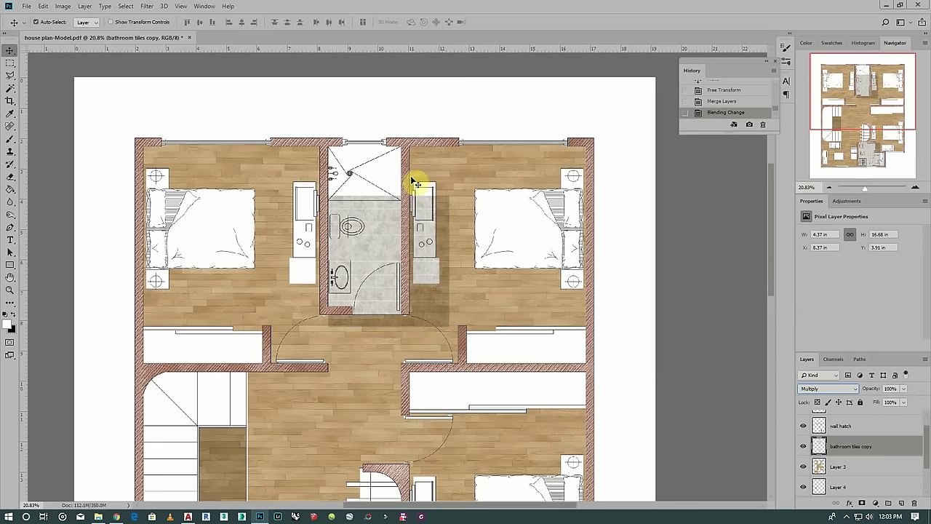
{"action": "scroll", "coordinate": [387, 202], "scroll_direction": "down", "scroll_amount": 2}
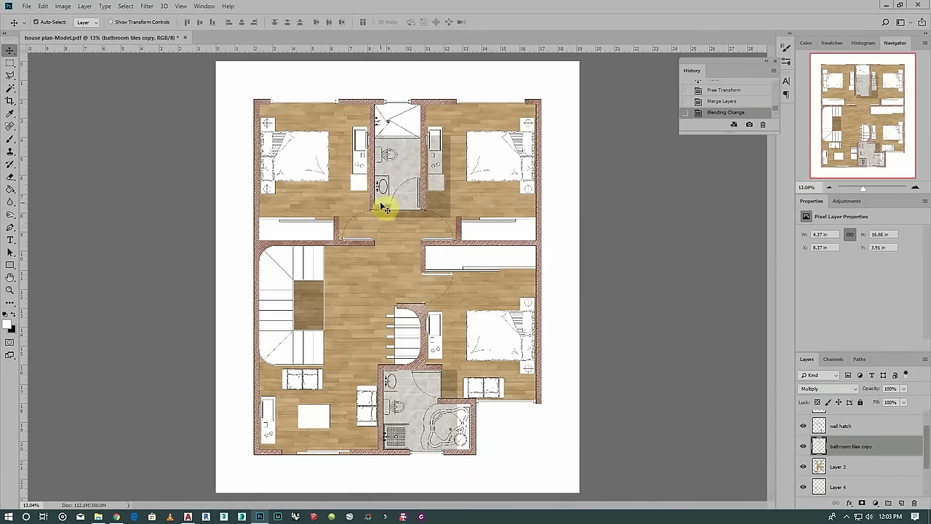
{"action": "scroll", "coordinate": [447, 468], "scroll_direction": "up", "scroll_amount": 2}
{"action": "scroll", "coordinate": [447, 467], "scroll_direction": "up", "scroll_amount": 1}
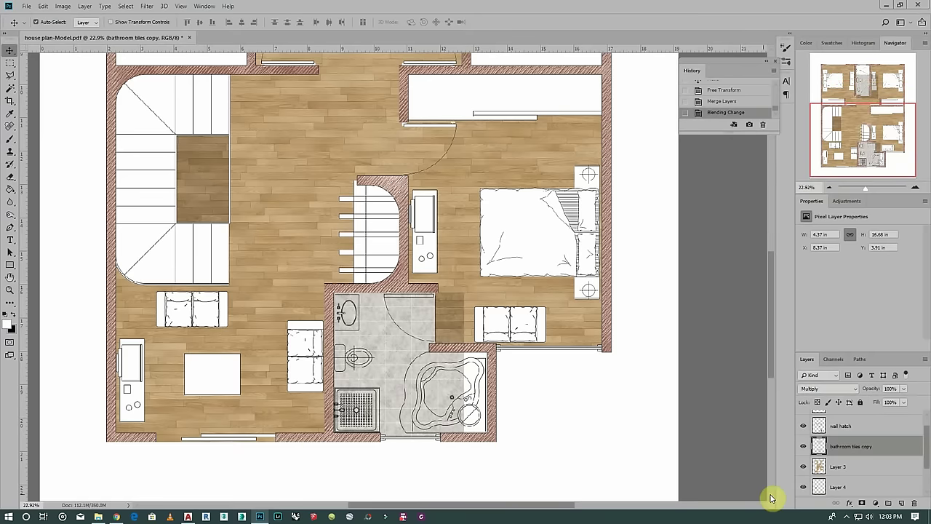
{"action": "scroll", "coordinate": [839, 493], "scroll_direction": "down", "scroll_amount": 2}
On the plan layer, Magic Wand select the lower bathroom's floor and sink area
{"action": "left_click", "coordinate": [839, 466]}
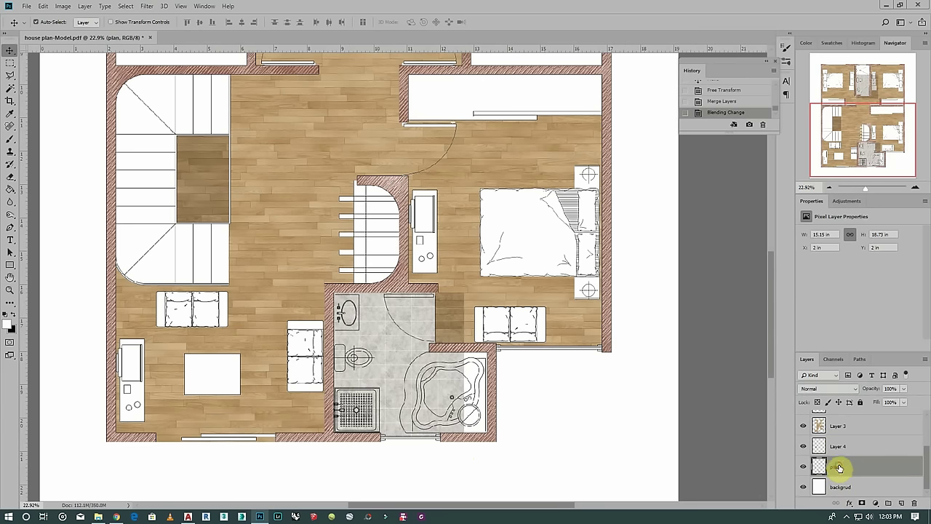
{"action": "left_click", "coordinate": [11, 86]}
{"action": "scroll", "coordinate": [400, 341], "scroll_direction": "up", "scroll_amount": 5}
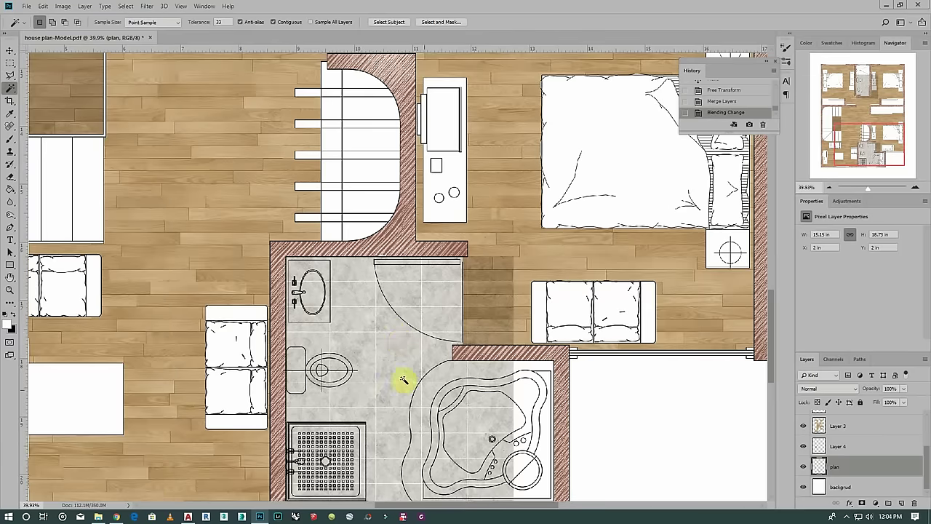
{"action": "left_click", "coordinate": [395, 342]}
{"action": "left_click", "coordinate": [414, 298], "text": "shift"}
{"action": "scroll", "coordinate": [416, 277], "scroll_direction": "up", "scroll_amount": 2}
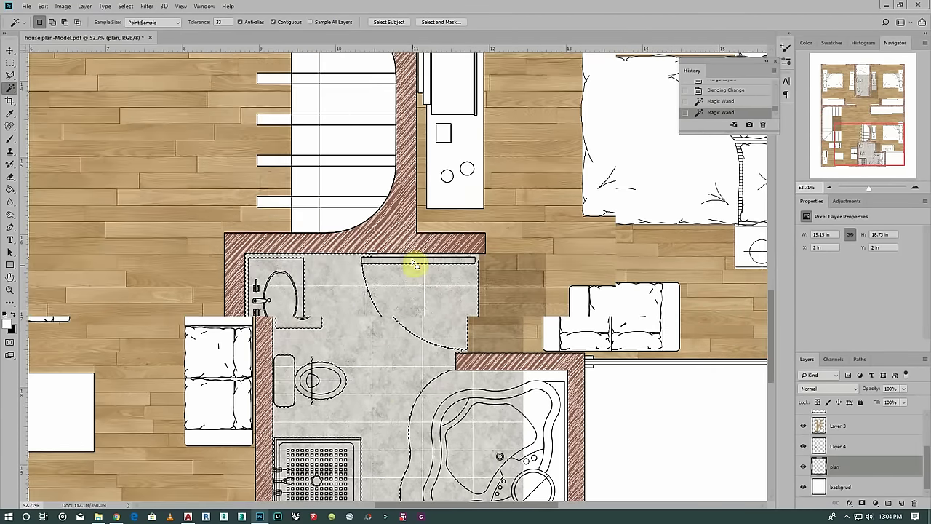
{"action": "scroll", "coordinate": [414, 263], "scroll_direction": "up", "scroll_amount": 2}
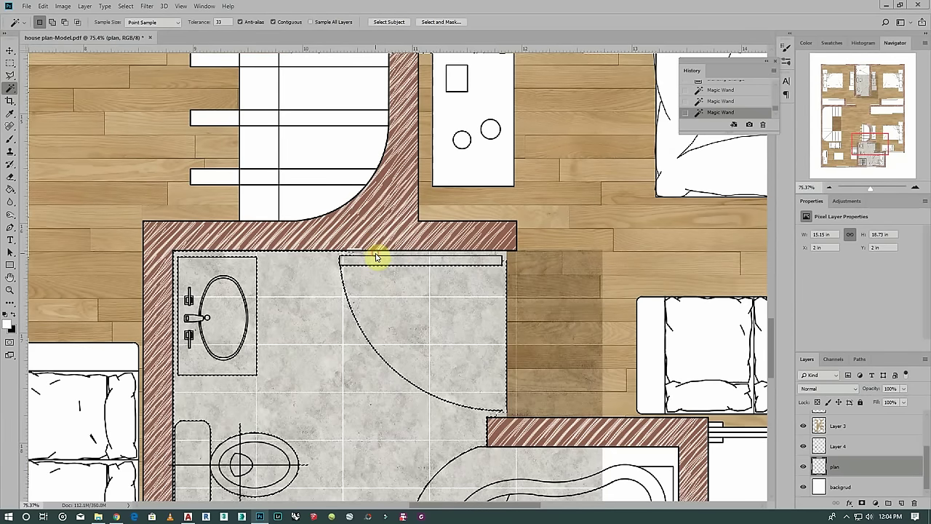
{"action": "scroll", "coordinate": [500, 263], "scroll_direction": "up", "scroll_amount": 2}
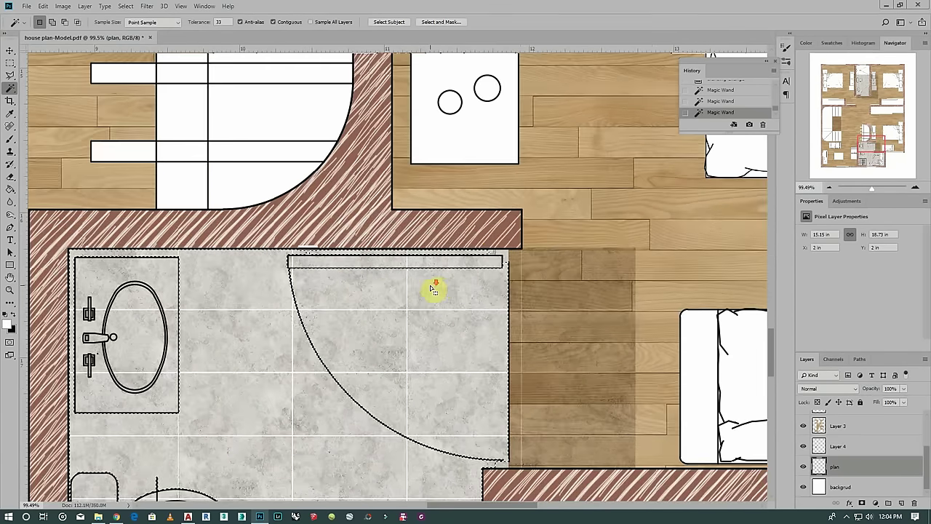
{"action": "scroll", "coordinate": [433, 289], "scroll_direction": "down", "scroll_amount": 1}
{"action": "scroll", "coordinate": [432, 291], "scroll_direction": "down", "scroll_amount": 1}
{"action": "scroll", "coordinate": [406, 268], "scroll_direction": "down", "scroll_amount": 1}
{"action": "scroll", "coordinate": [400, 267], "scroll_direction": "down", "scroll_amount": 1}
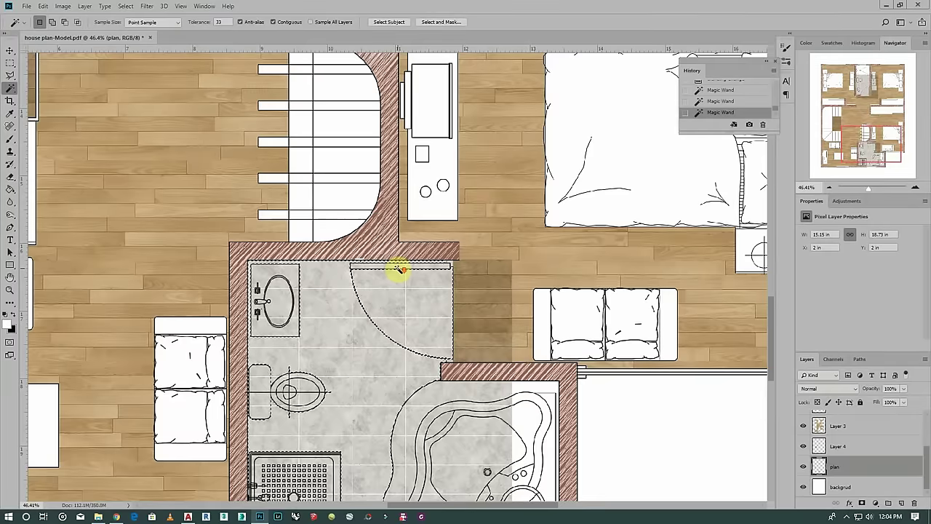
{"action": "scroll", "coordinate": [400, 269], "scroll_direction": "down", "scroll_amount": 1}
{"action": "scroll", "coordinate": [399, 328], "scroll_direction": "down", "scroll_amount": 2}
{"action": "scroll", "coordinate": [395, 391], "scroll_direction": "down", "scroll_amount": 3}
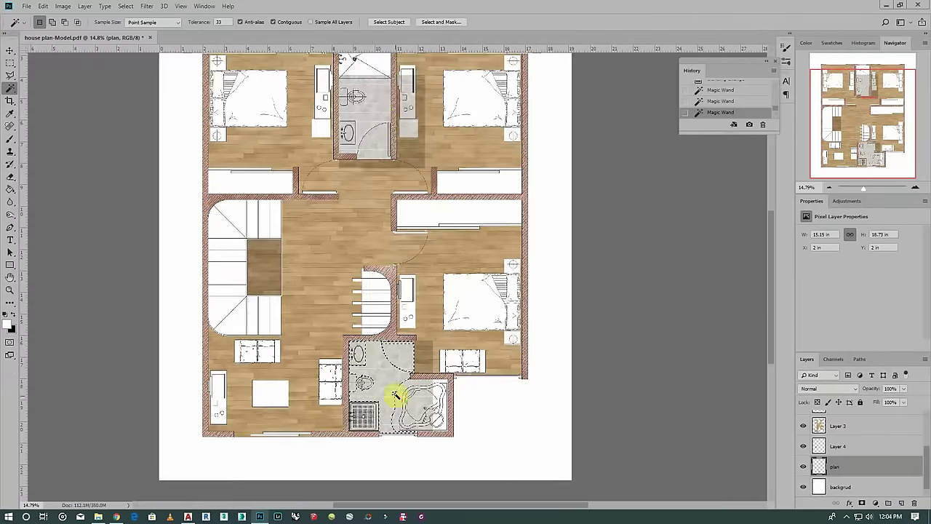
{"action": "scroll", "coordinate": [366, 104], "scroll_direction": "up", "scroll_amount": 2}
{"action": "scroll", "coordinate": [370, 110], "scroll_direction": "up", "scroll_amount": 1}
{"action": "scroll", "coordinate": [385, 187], "scroll_direction": "up", "scroll_amount": 1}
{"action": "scroll", "coordinate": [386, 182], "scroll_direction": "up", "scroll_amount": 1}
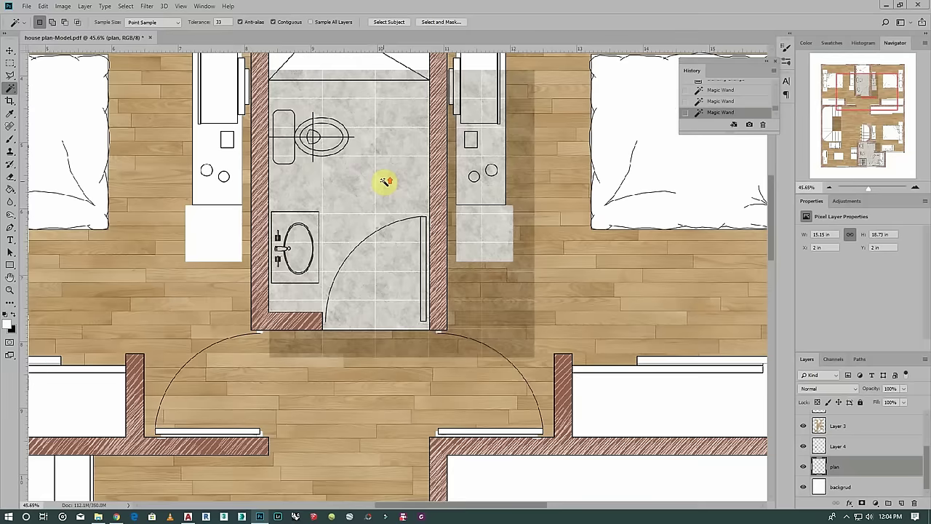
Add the remaining bathroom floor areas to the Magic Wand selection
{"action": "left_click", "coordinate": [383, 182], "text": "shift"}
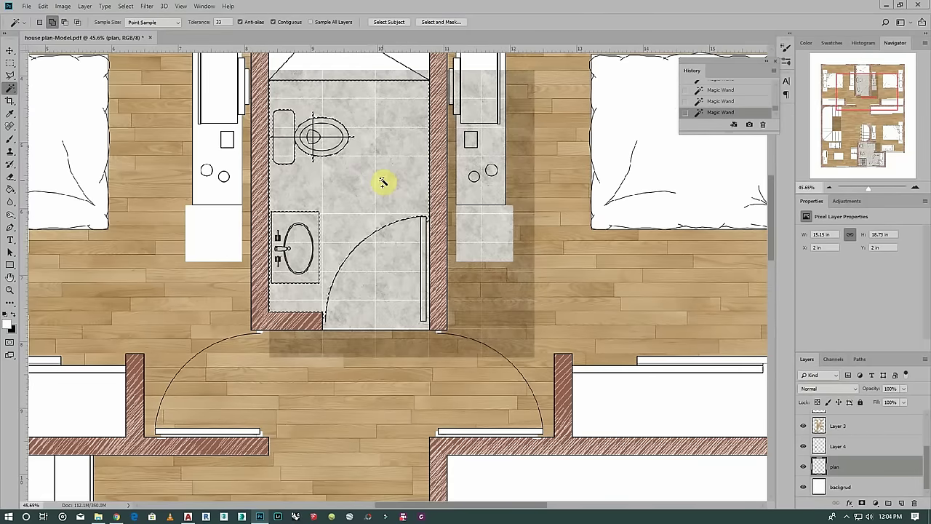
{"action": "left_click", "coordinate": [401, 270], "text": "shift"}
{"action": "scroll", "coordinate": [432, 301], "scroll_direction": "up", "scroll_amount": 3}
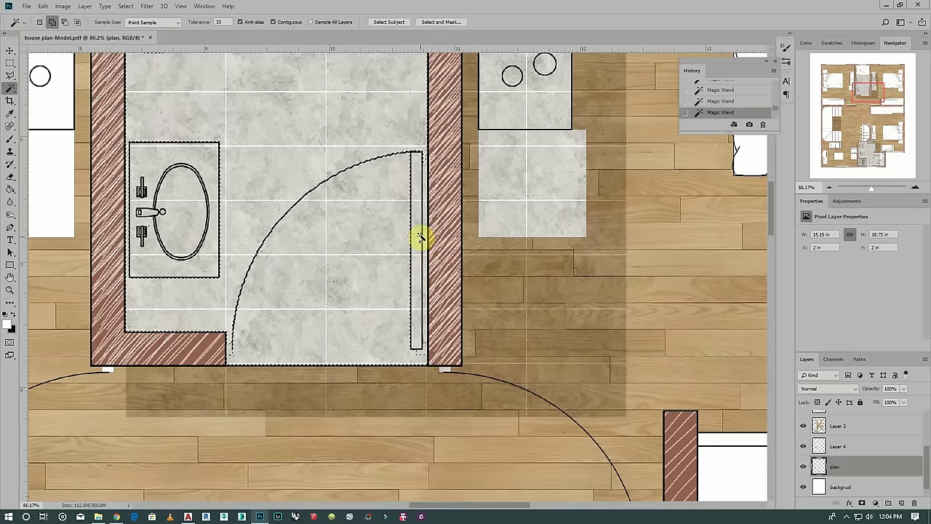
{"action": "scroll", "coordinate": [333, 298], "scroll_direction": "down", "scroll_amount": 1}
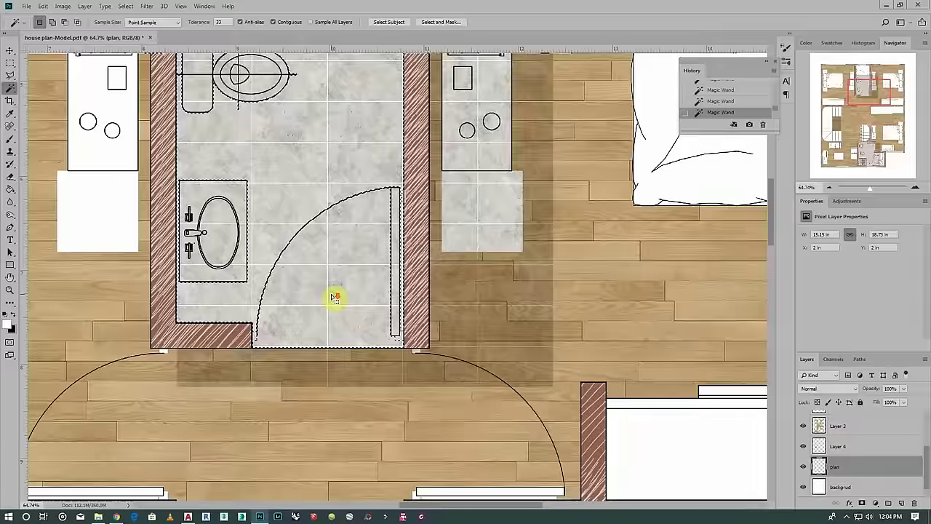
{"action": "scroll", "coordinate": [332, 298], "scroll_direction": "down", "scroll_amount": 2}
{"action": "scroll", "coordinate": [333, 298], "scroll_direction": "down", "scroll_amount": 1}
{"action": "scroll", "coordinate": [870, 460], "scroll_direction": "up", "scroll_amount": 1}
{"action": "scroll", "coordinate": [866, 459], "scroll_direction": "up", "scroll_amount": 1}
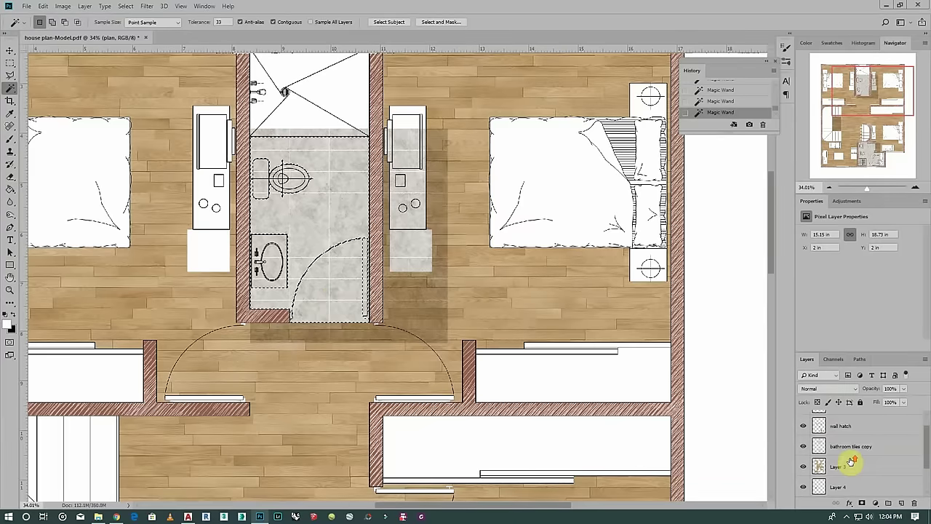
Copy the selected marble from bathroom tiles copy onto a new layer and hide the original
{"action": "left_click", "coordinate": [826, 445]}
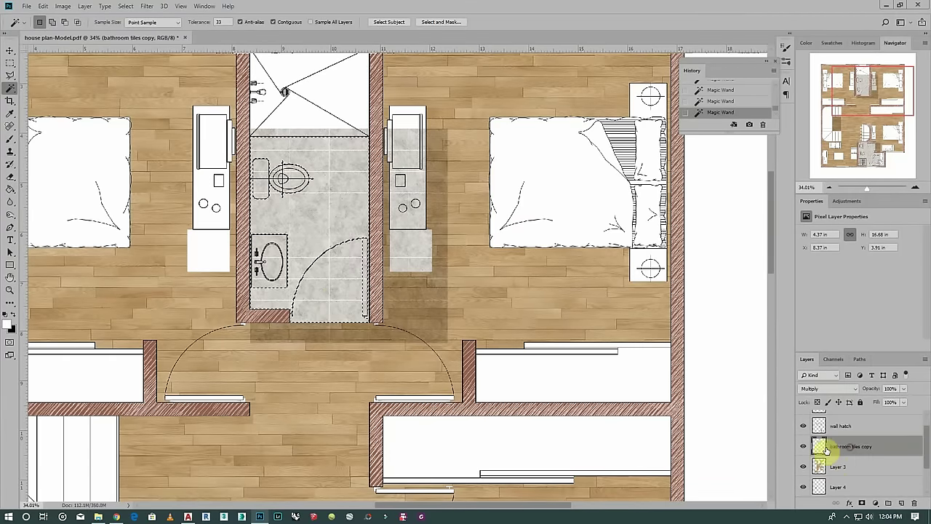
{"action": "right_click", "coordinate": [317, 255]}
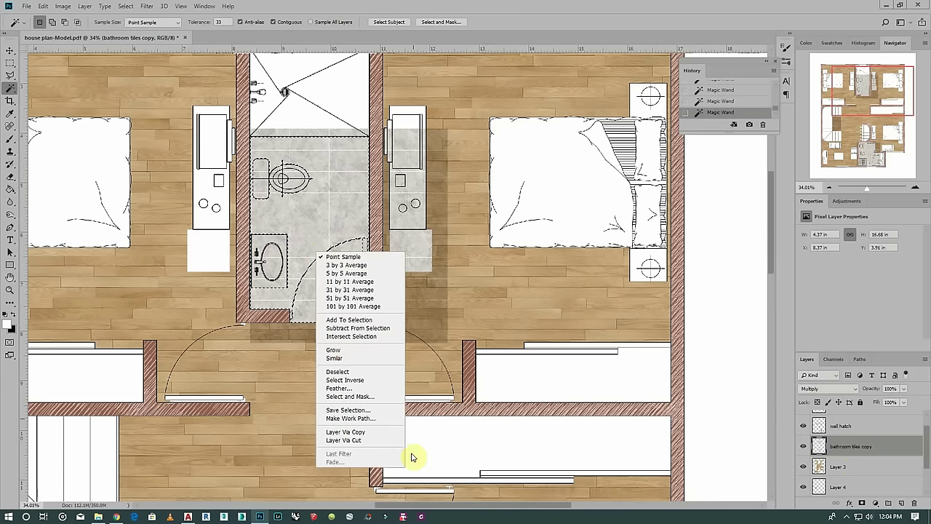
{"action": "left_click", "coordinate": [381, 432]}
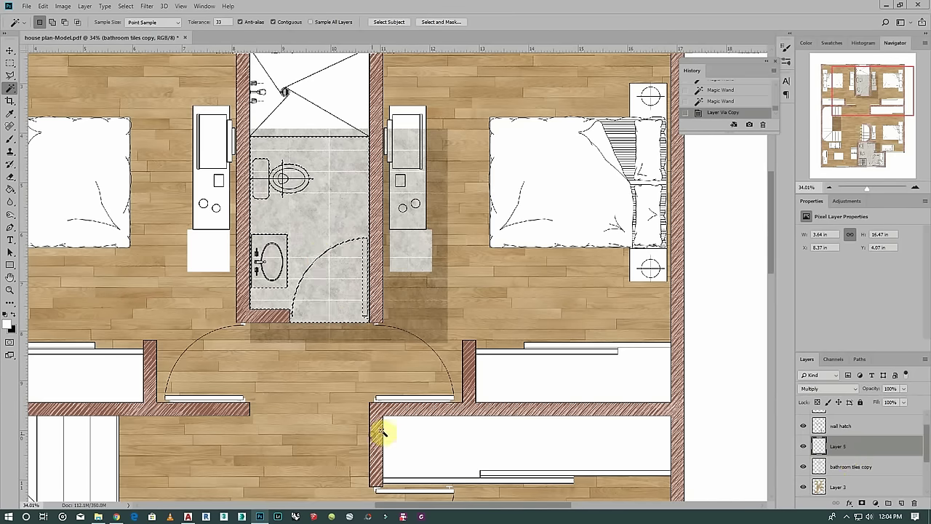
{"action": "left_click", "coordinate": [804, 467]}
{"action": "scroll", "coordinate": [426, 208], "scroll_direction": "down", "scroll_amount": 1}
{"action": "scroll", "coordinate": [392, 209], "scroll_direction": "down", "scroll_amount": 3}
{"action": "scroll", "coordinate": [360, 208], "scroll_direction": "down", "scroll_amount": 1}
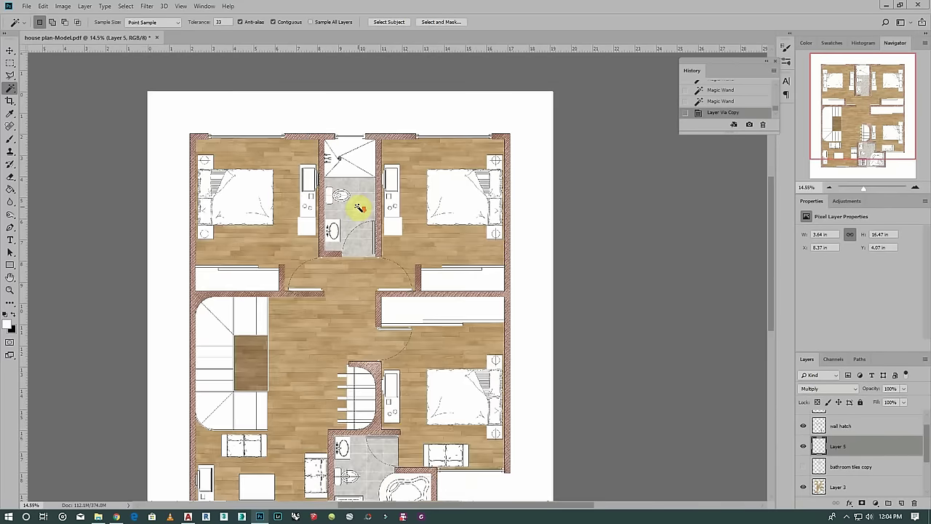
{"action": "scroll", "coordinate": [360, 208], "scroll_direction": "down", "scroll_amount": 1}
{"action": "scroll", "coordinate": [410, 374], "scroll_direction": "up", "scroll_amount": 1}
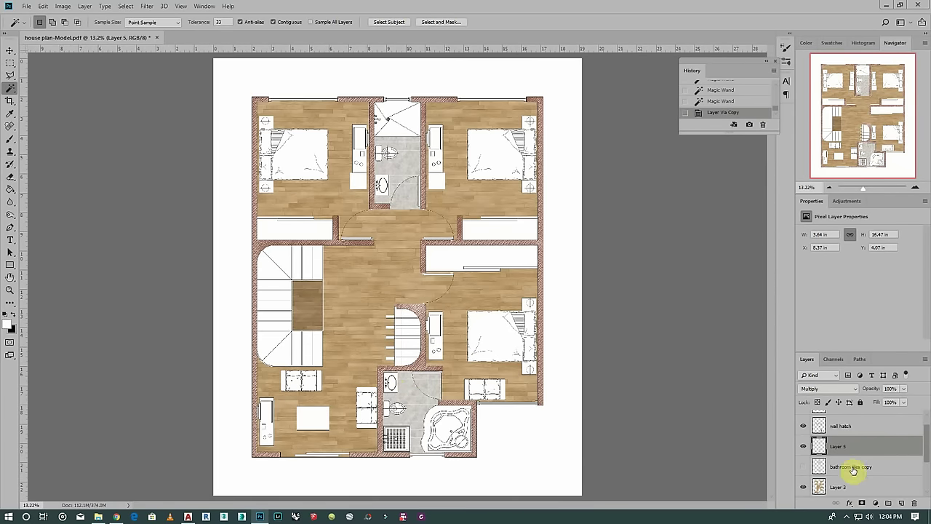
Delete the bathroom tiles copy layer
{"action": "left_click", "coordinate": [853, 469]}
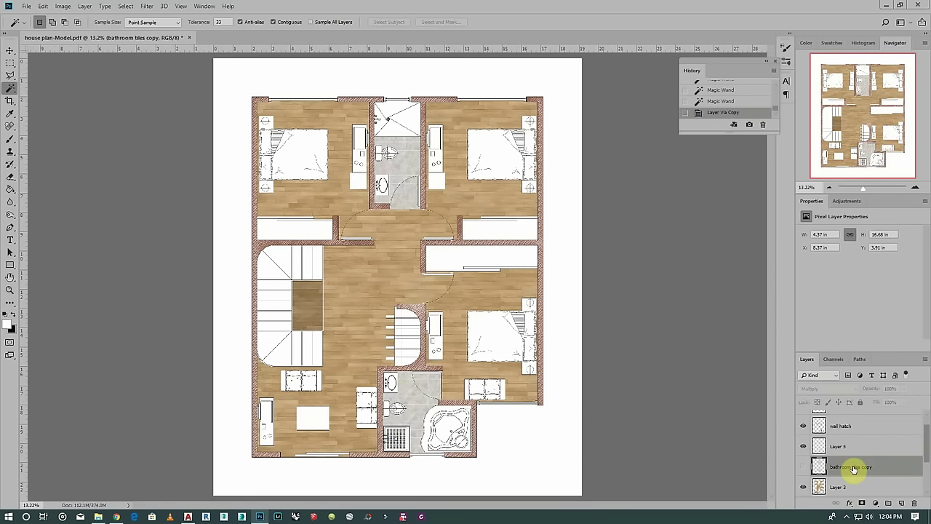
{"action": "right_click", "coordinate": [854, 469]}
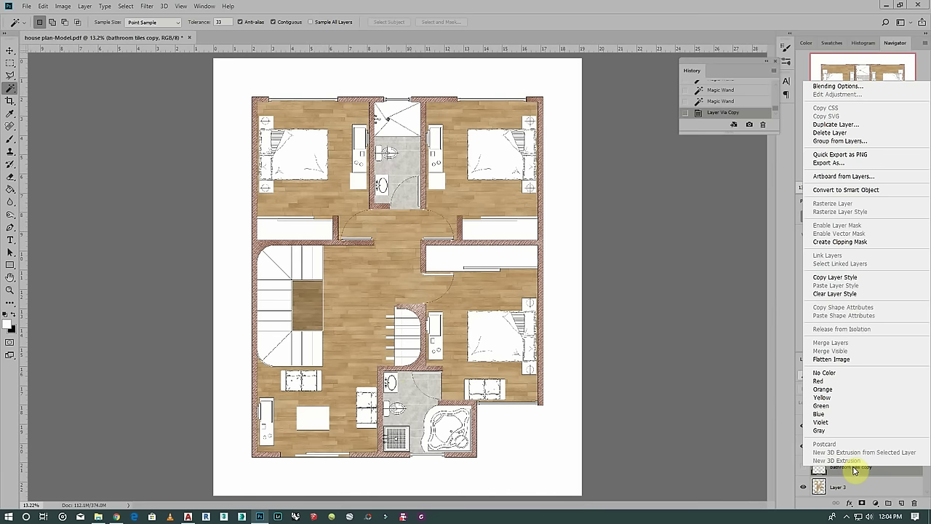
{"action": "left_click", "coordinate": [830, 132]}
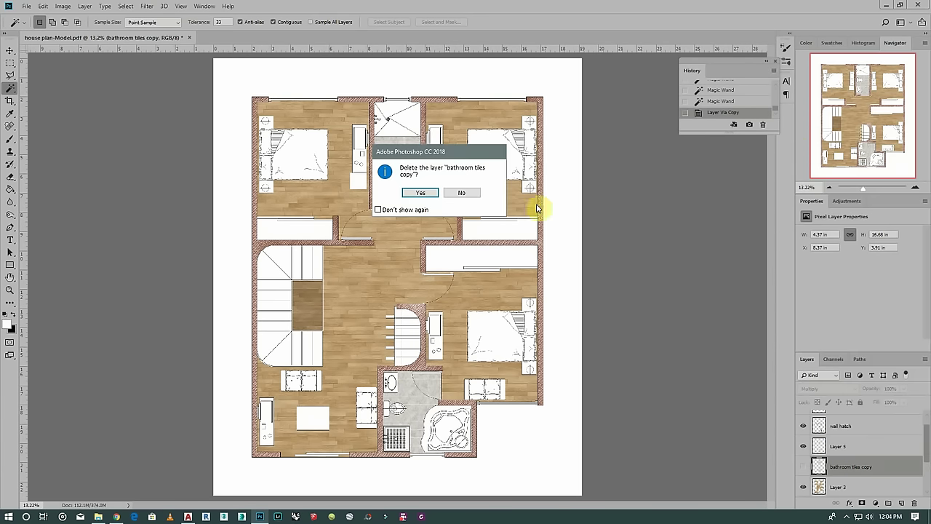
{"action": "left_click", "coordinate": [416, 193]}
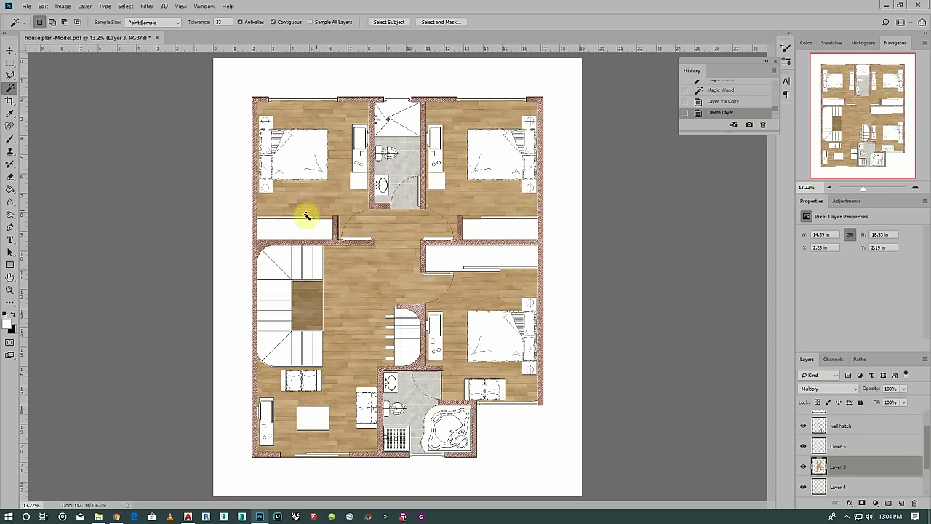
Drag closet top.png from the texture folder onto the floor plan canvas
{"action": "left_click", "coordinate": [884, 9]}
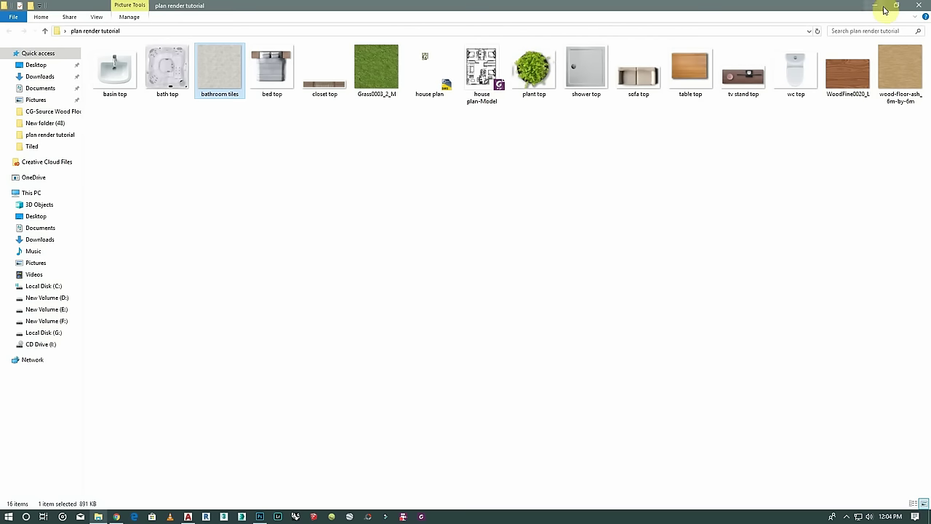
{"action": "mouse_move", "coordinate": [325, 77]}
{"action": "left_mouse_down"}
{"action": "mouse_move", "coordinate": [284, 480]}
{"action": "mouse_move", "coordinate": [367, 342]}
{"action": "left_mouse_up"}
{"action": "left_click_drag", "start_coordinate": [451, 306], "coordinate": [449, 303]}
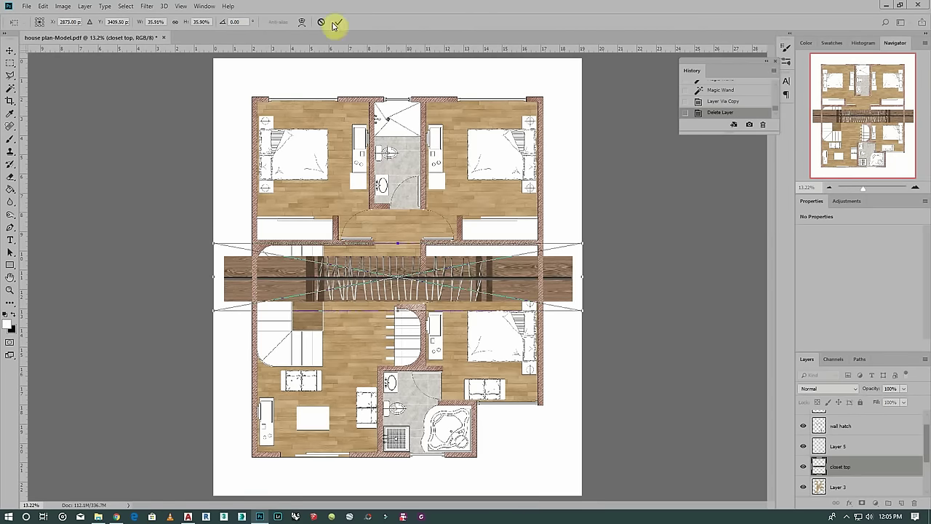
Move the closet top layer above Layer 2 and scale it to 5.867 x 1.38 in to fit the hallway closet
{"action": "left_click", "coordinate": [339, 22]}
{"action": "left_click_drag", "start_coordinate": [835, 466], "coordinate": [877, 419]}
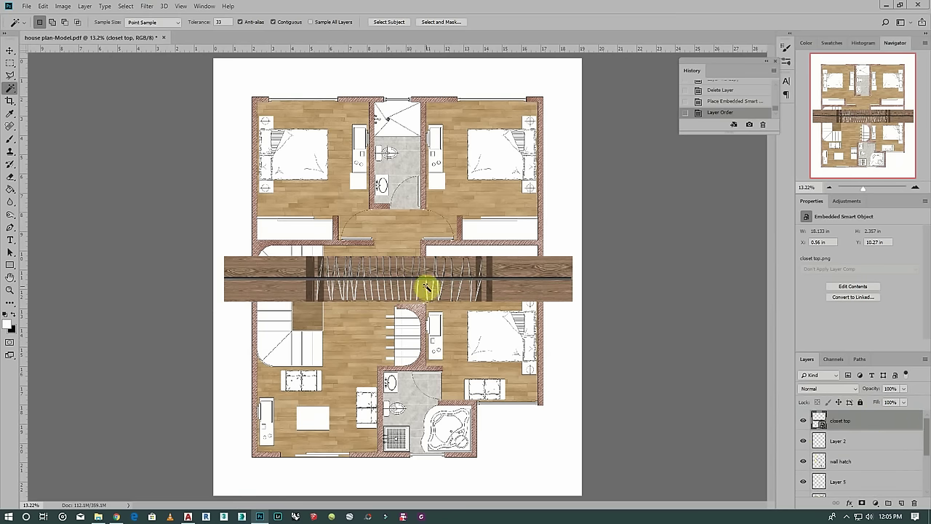
{"action": "key", "text": "ctrl+t"}
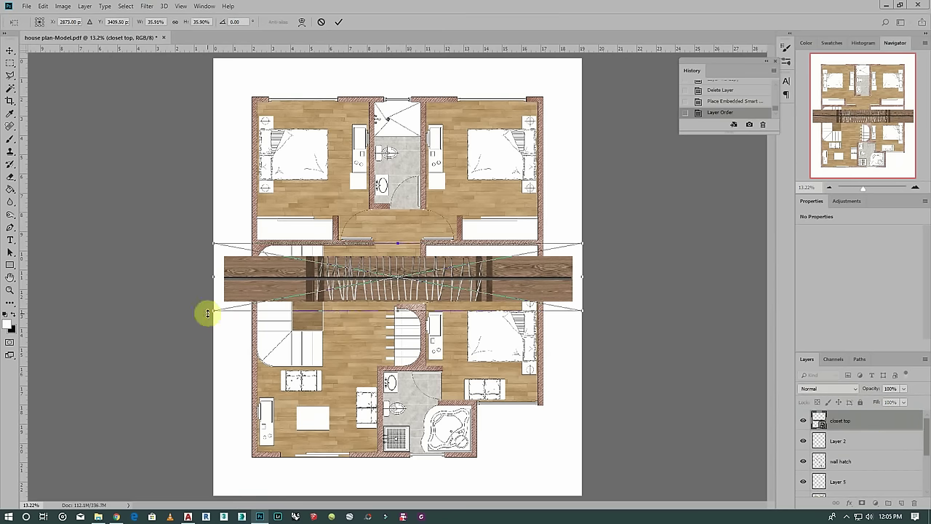
{"action": "left_click_drag", "start_coordinate": [214, 313], "coordinate": [430, 295]}
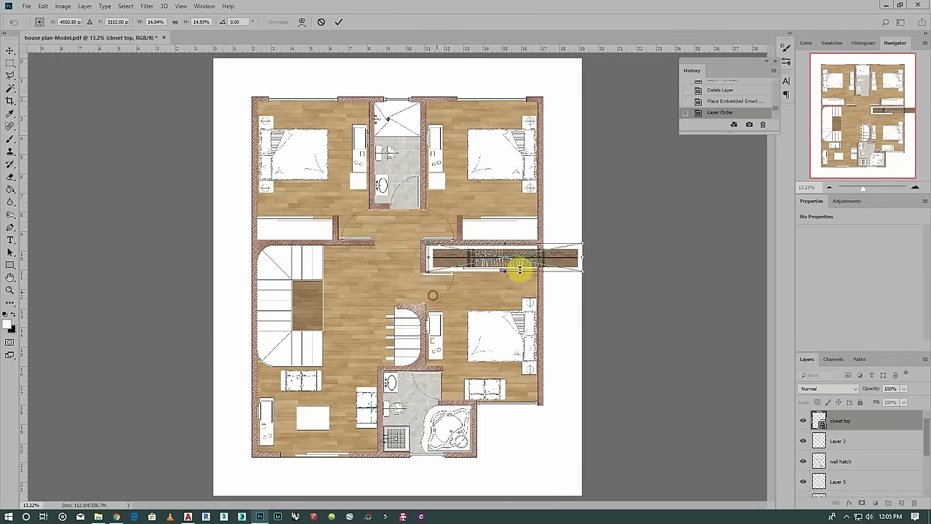
{"action": "scroll", "coordinate": [519, 267], "scroll_direction": "up", "scroll_amount": 2}
{"action": "scroll", "coordinate": [510, 266], "scroll_direction": "up", "scroll_amount": 2}
{"action": "mouse_move", "coordinate": [505, 266]}
{"action": "left_mouse_down"}
{"action": "mouse_move", "coordinate": [475, 258]}
{"action": "mouse_move", "coordinate": [440, 290]}
{"action": "left_mouse_up"}
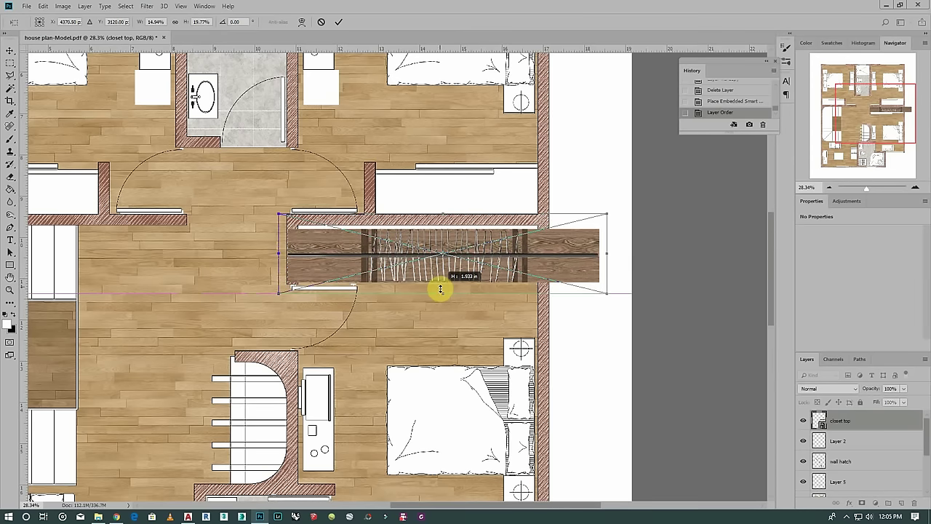
{"action": "scroll", "coordinate": [434, 253], "scroll_direction": "up", "scroll_amount": 1}
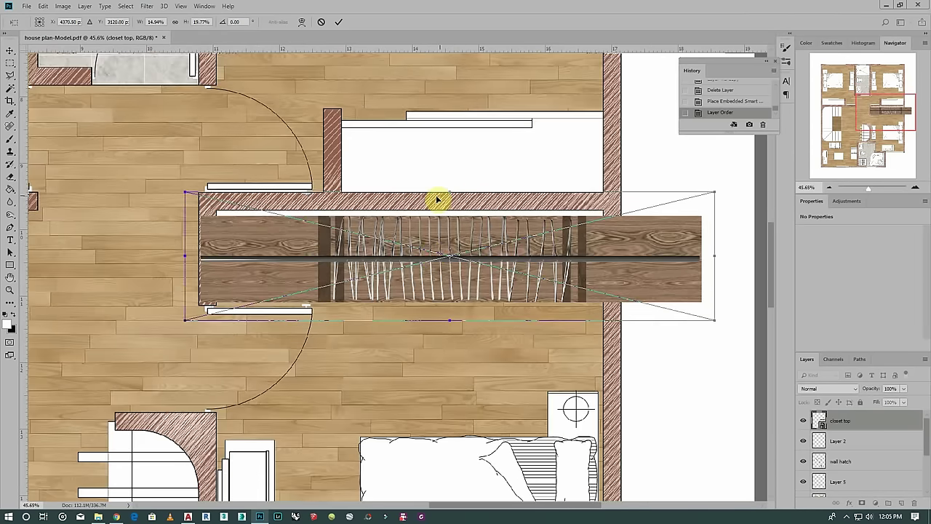
{"action": "left_click_drag", "start_coordinate": [448, 192], "coordinate": [447, 183]}
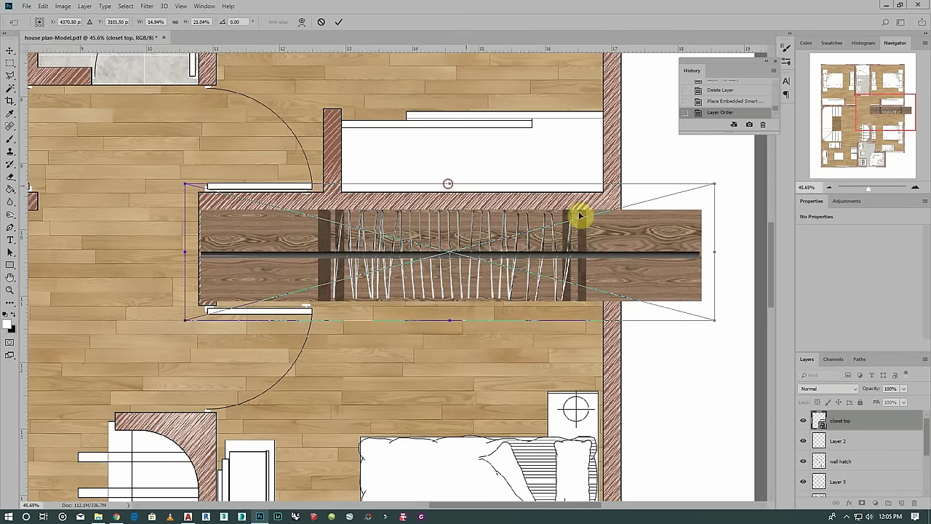
{"action": "left_click_drag", "start_coordinate": [716, 253], "coordinate": [615, 248]}
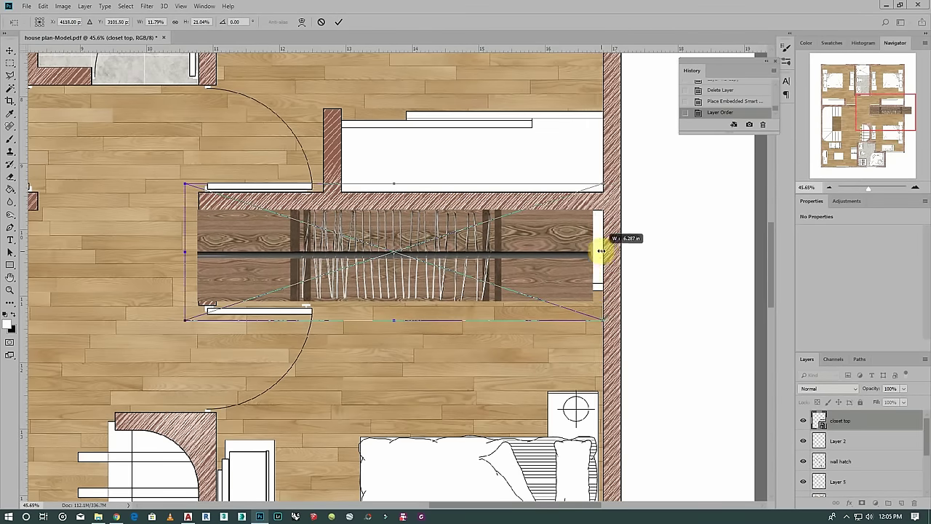
{"action": "left_click_drag", "start_coordinate": [190, 261], "coordinate": [204, 252]}
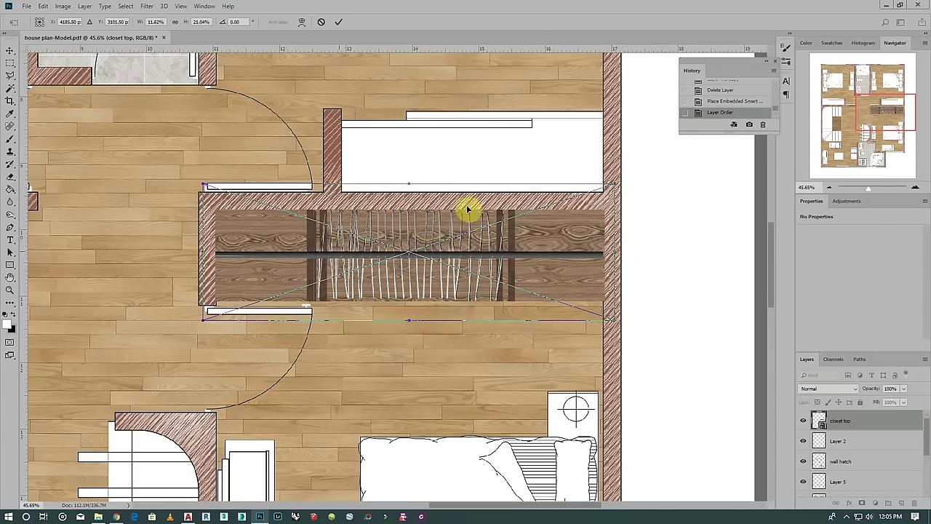
{"action": "left_click", "coordinate": [338, 21]}
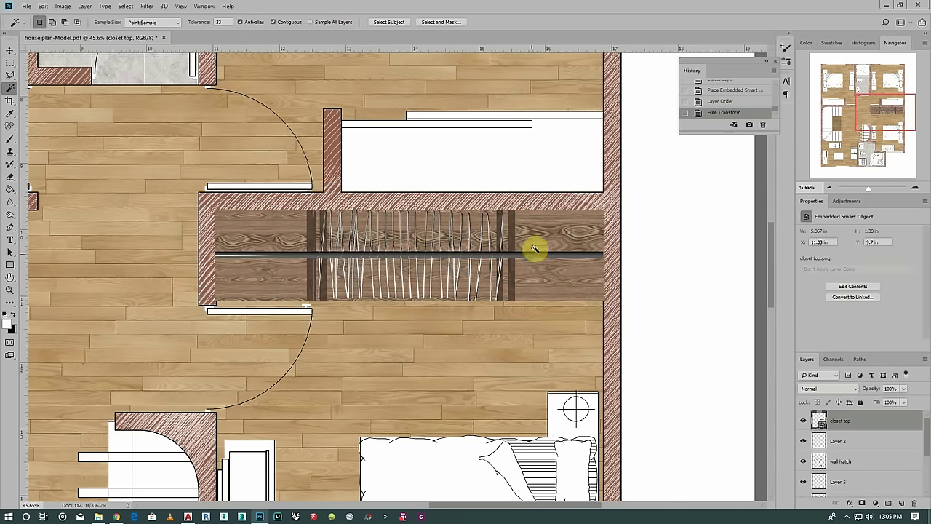
Place a copy of the closet top over the left closet and stretch it to fill the closet
{"action": "scroll", "coordinate": [535, 247], "scroll_direction": "down", "scroll_amount": 2}
{"action": "scroll", "coordinate": [535, 247], "scroll_direction": "down", "scroll_amount": 1}
{"action": "scroll", "coordinate": [504, 235], "scroll_direction": "down", "scroll_amount": 1}
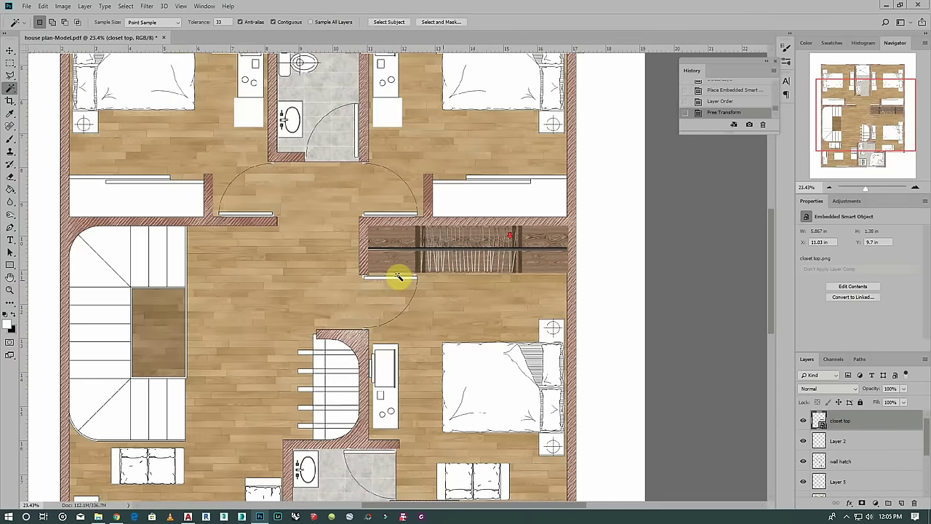
{"action": "left_click", "coordinate": [11, 51]}
{"action": "scroll", "coordinate": [499, 183], "scroll_direction": "down", "scroll_amount": 1}
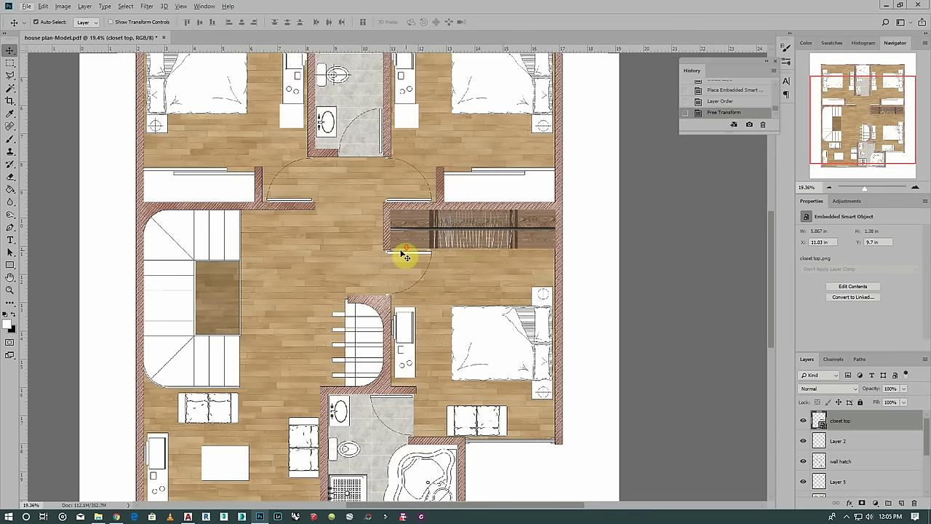
{"action": "scroll", "coordinate": [401, 254], "scroll_direction": "down", "scroll_amount": 1}
{"action": "mouse_move", "coordinate": [466, 245]}
{"action": "left_mouse_down"}
{"action": "mouse_move", "coordinate": [290, 202]}
{"action": "mouse_move", "coordinate": [267, 210]}
{"action": "left_mouse_up"}
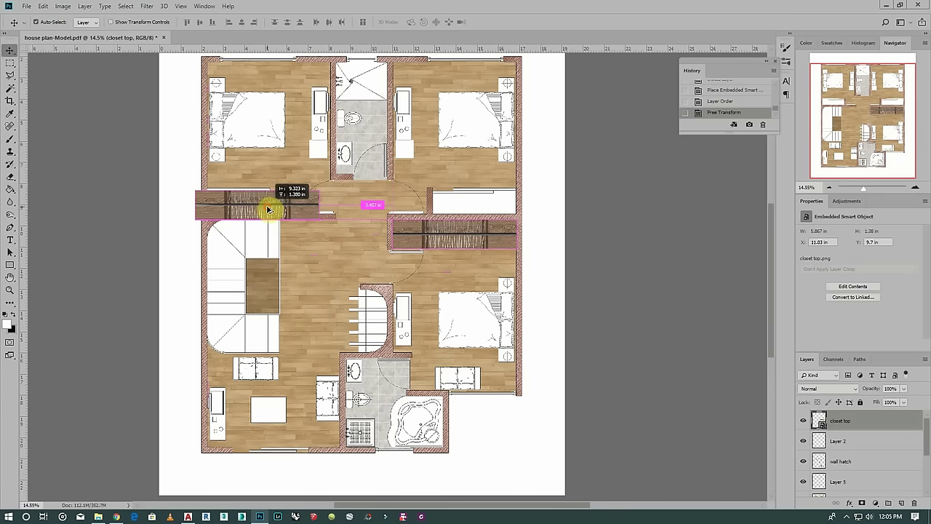
{"action": "scroll", "coordinate": [288, 237], "scroll_direction": "up", "scroll_amount": 3}
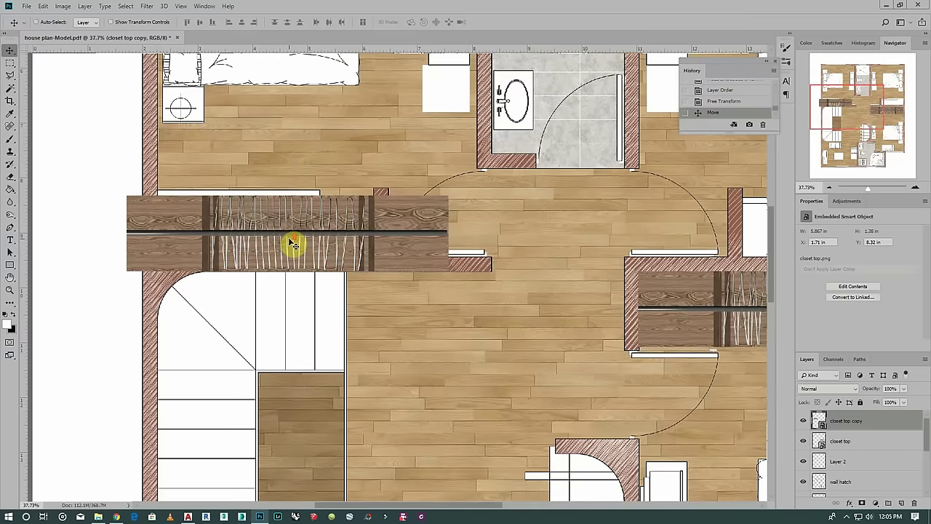
{"action": "key", "text": "ctrl+t"}
{"action": "left_click_drag", "start_coordinate": [443, 269], "coordinate": [385, 229]}
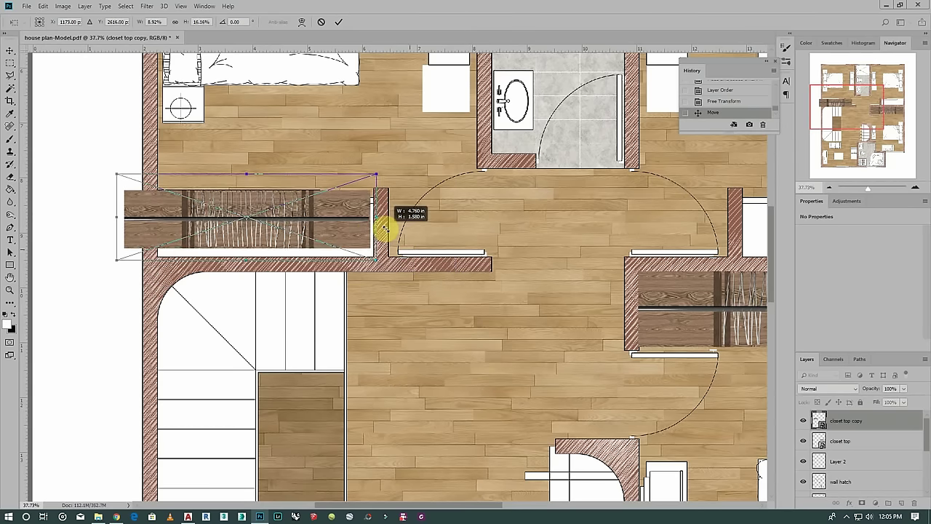
{"action": "left_click_drag", "start_coordinate": [285, 229], "coordinate": [306, 241]}
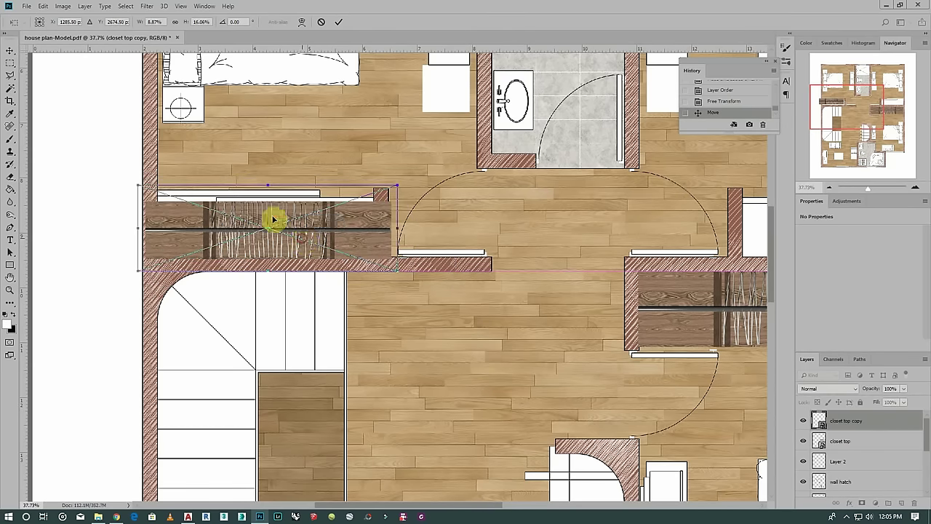
{"action": "scroll", "coordinate": [264, 191], "scroll_direction": "up", "scroll_amount": 1}
{"action": "left_click_drag", "start_coordinate": [266, 179], "coordinate": [268, 163]}
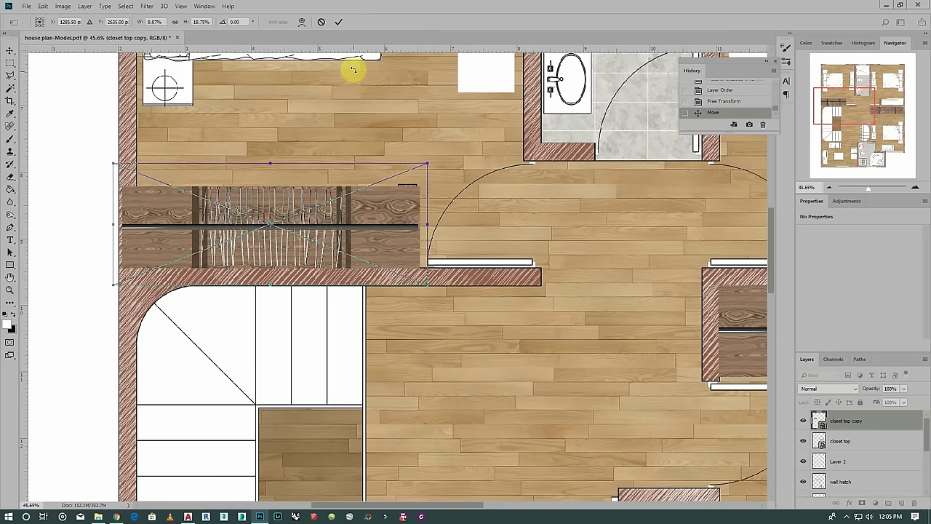
{"action": "left_click", "coordinate": [334, 24]}
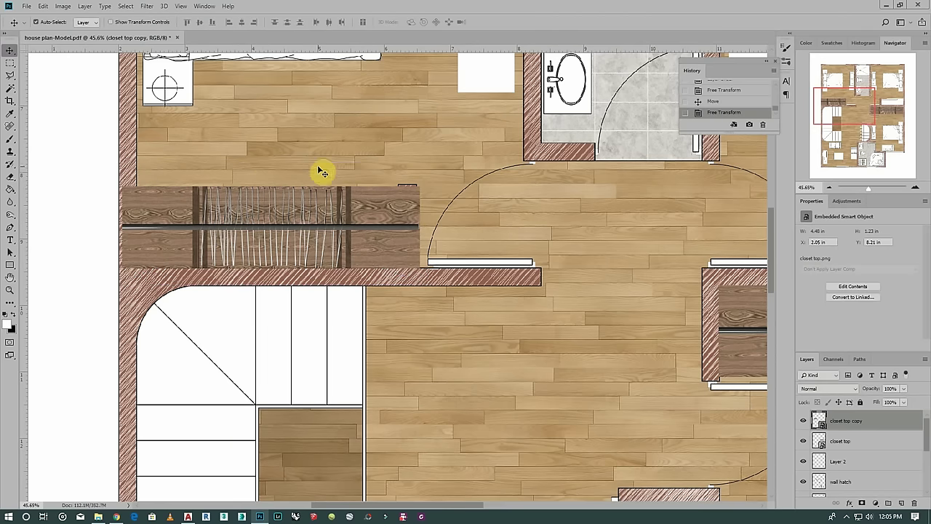
Duplicate the fitted closet top into the upper-right closet and nudge it into place
{"action": "scroll", "coordinate": [240, 130], "scroll_direction": "down", "scroll_amount": 2}
{"action": "scroll", "coordinate": [240, 129], "scroll_direction": "down", "scroll_amount": 2}
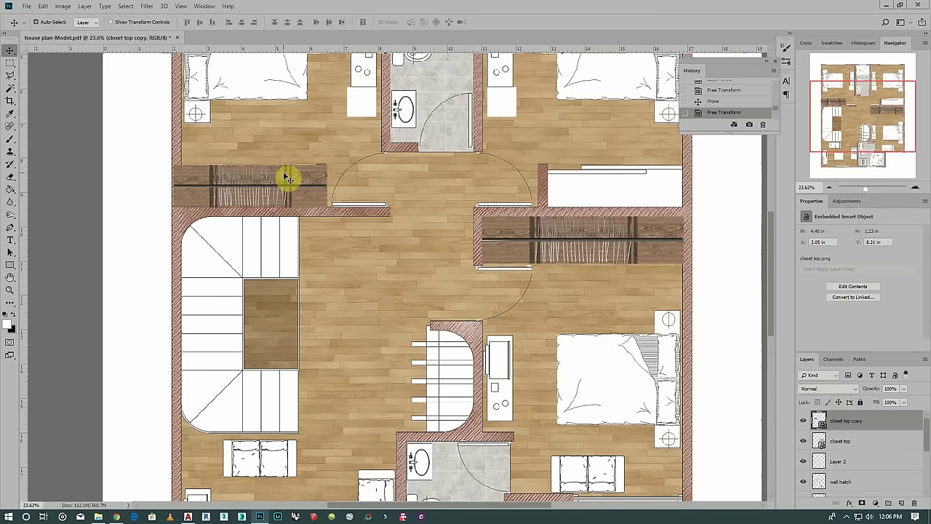
{"action": "mouse_move", "coordinate": [270, 185]}
{"action": "left_mouse_down"}
{"action": "mouse_move", "coordinate": [671, 183]}
{"action": "mouse_move", "coordinate": [641, 184]}
{"action": "left_mouse_up"}
{"action": "scroll", "coordinate": [671, 182], "scroll_direction": "up", "scroll_amount": 5}
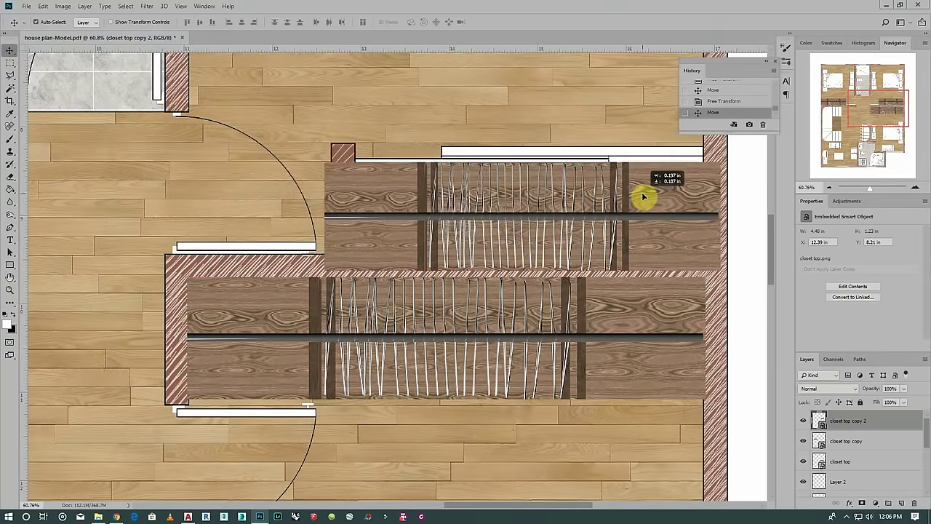
{"action": "left_click_drag", "start_coordinate": [641, 183], "coordinate": [645, 182]}
{"action": "scroll", "coordinate": [516, 160], "scroll_direction": "down", "scroll_amount": 2}
{"action": "scroll", "coordinate": [516, 160], "scroll_direction": "down", "scroll_amount": 2}
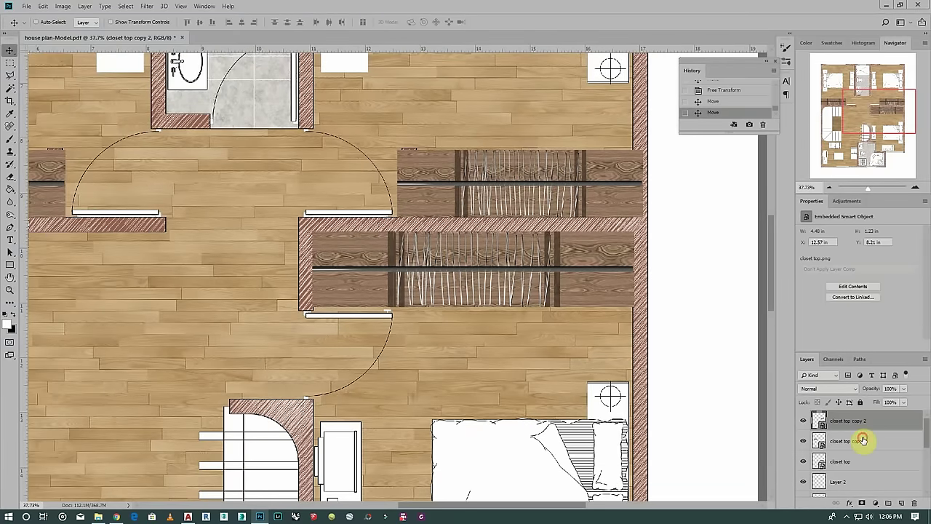
Merge the three closet-top layers into one layer
{"action": "left_click", "coordinate": [862, 440], "text": "ctrl"}
{"action": "left_click", "coordinate": [857, 458], "text": "ctrl"}
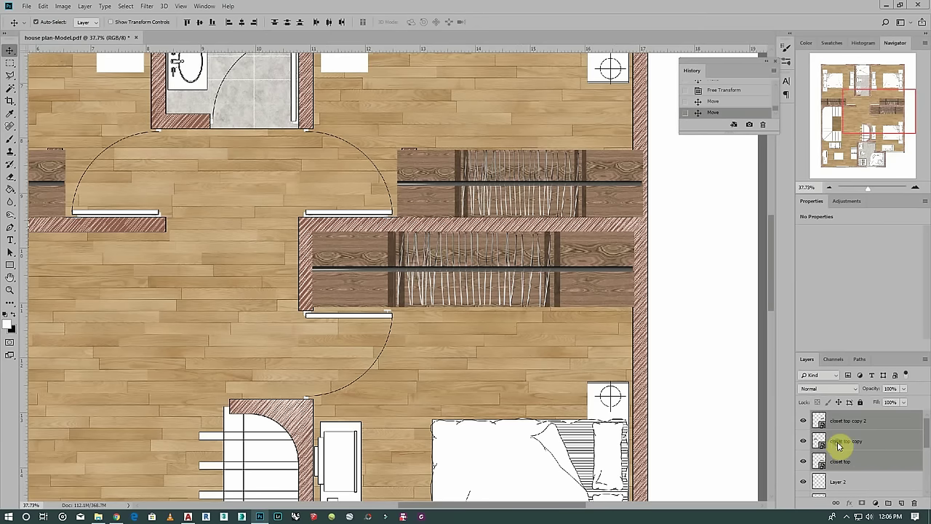
{"action": "right_click", "coordinate": [838, 446]}
{"action": "left_click", "coordinate": [837, 321]}
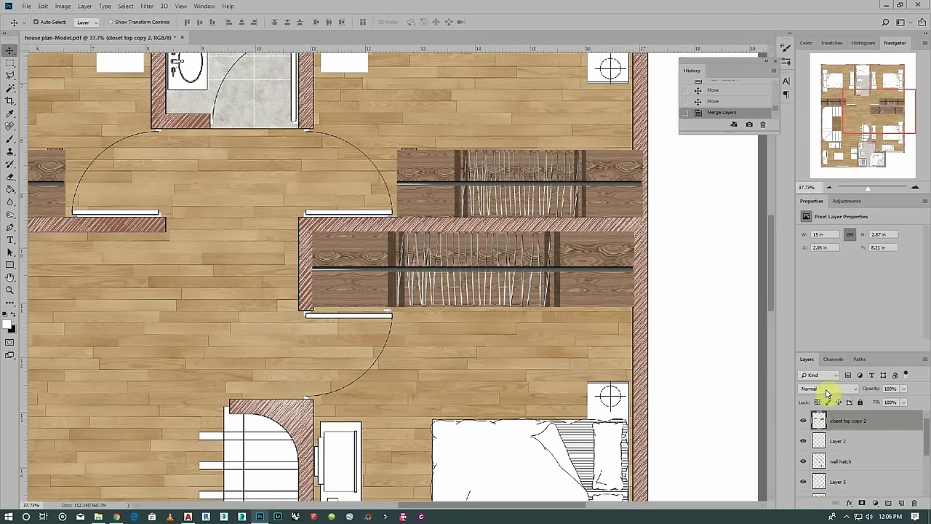
Set the merged closet layer to Multiply blending at 62% opacity
{"action": "left_click", "coordinate": [826, 393]}
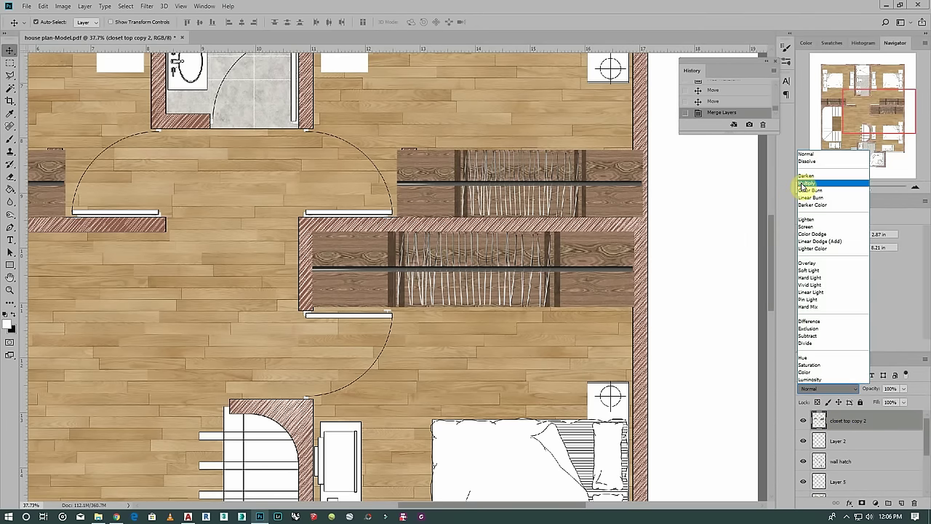
{"action": "left_click", "coordinate": [803, 186]}
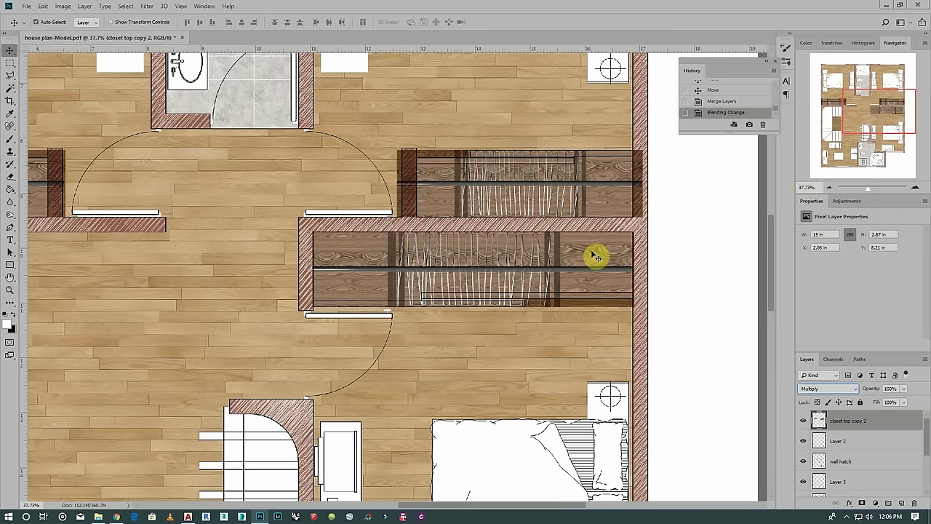
{"action": "left_click", "coordinate": [905, 390]}
{"action": "left_click_drag", "start_coordinate": [876, 403], "coordinate": [888, 404]}
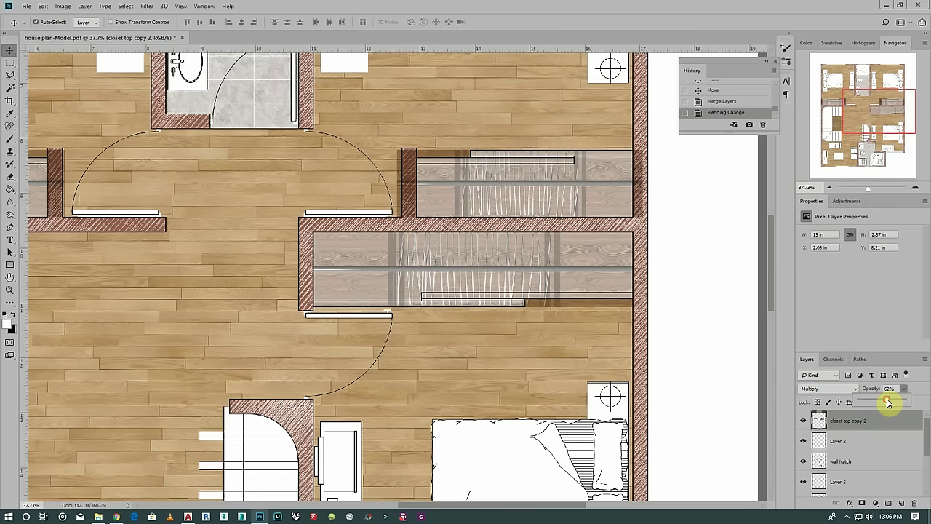
{"action": "scroll", "coordinate": [862, 466], "scroll_direction": "down", "scroll_amount": 2}
{"action": "scroll", "coordinate": [859, 480], "scroll_direction": "down", "scroll_amount": 2}
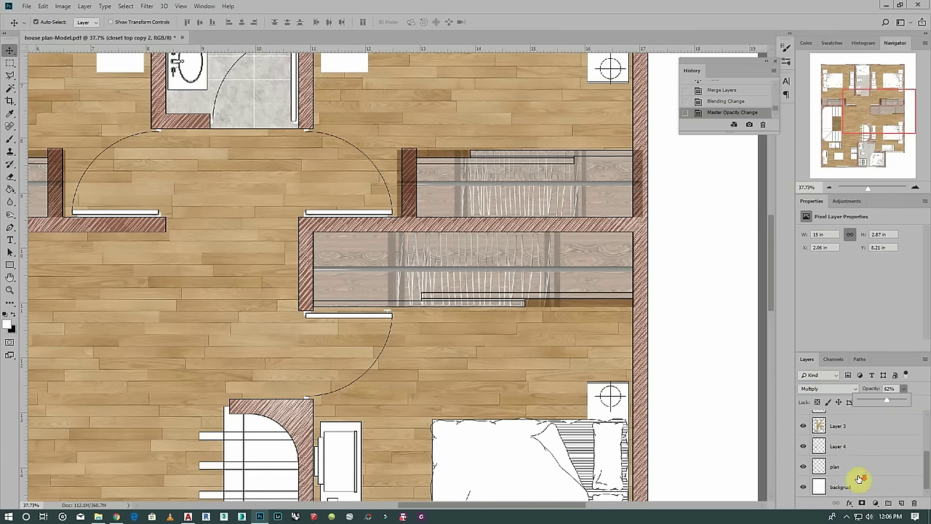
{"action": "left_click", "coordinate": [855, 468]}
{"action": "scroll", "coordinate": [509, 301], "scroll_direction": "up", "scroll_amount": 2}
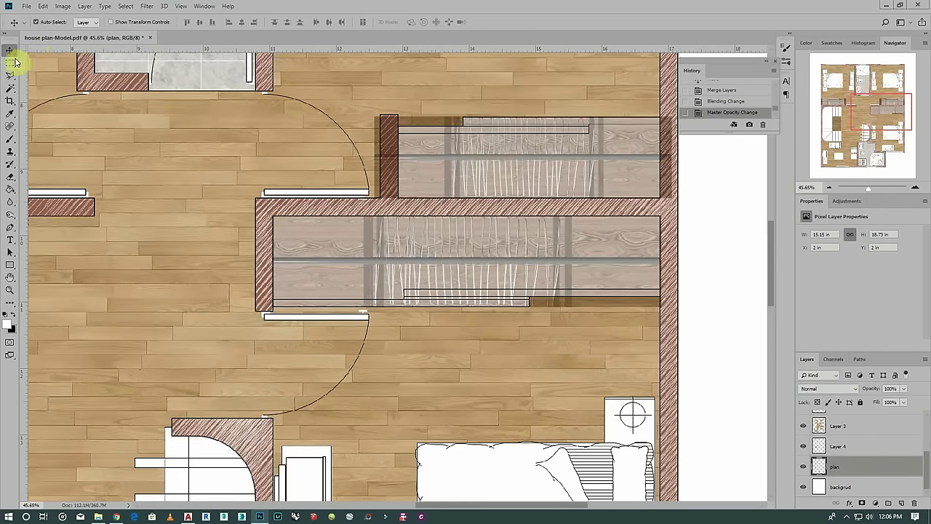
Magic Wand select the lower-right closet strip and the upper-right closet on the plan
{"action": "left_click", "coordinate": [11, 88]}
{"action": "left_click", "coordinate": [472, 264]}
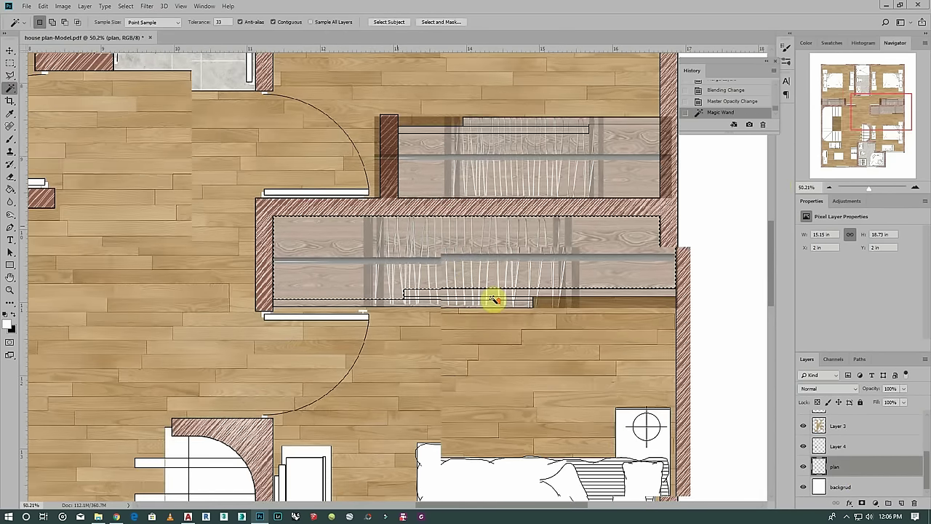
{"action": "scroll", "coordinate": [486, 295], "scroll_direction": "up", "scroll_amount": 2}
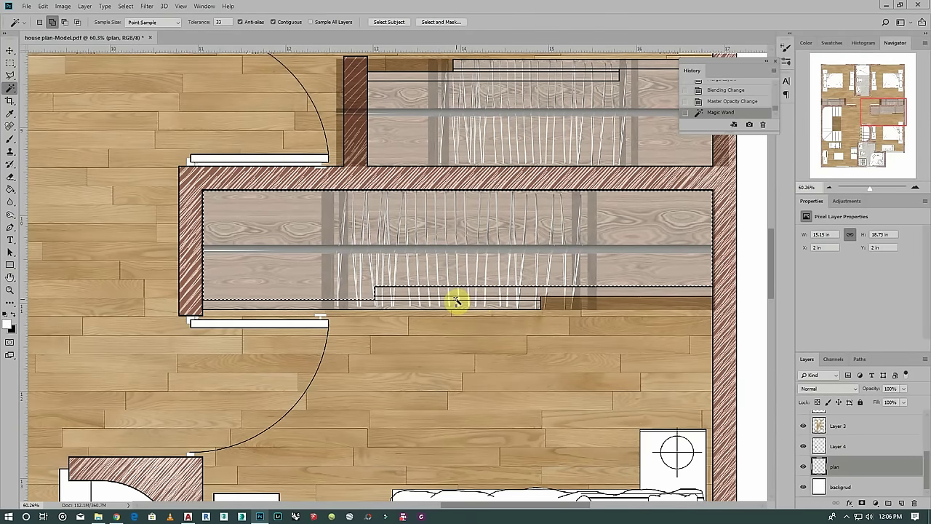
{"action": "left_click", "coordinate": [451, 295], "text": "shift"}
{"action": "left_click", "coordinate": [451, 305], "text": "shift"}
{"action": "scroll", "coordinate": [452, 308], "scroll_direction": "down", "scroll_amount": 3}
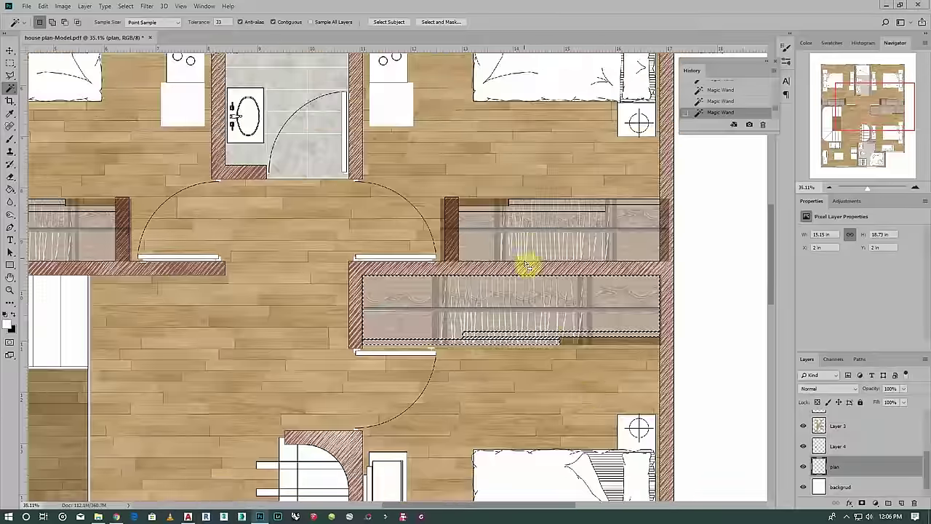
{"action": "scroll", "coordinate": [528, 266], "scroll_direction": "up", "scroll_amount": 2}
{"action": "scroll", "coordinate": [519, 245], "scroll_direction": "up", "scroll_amount": 2}
{"action": "left_click", "coordinate": [519, 191], "text": "shift"}
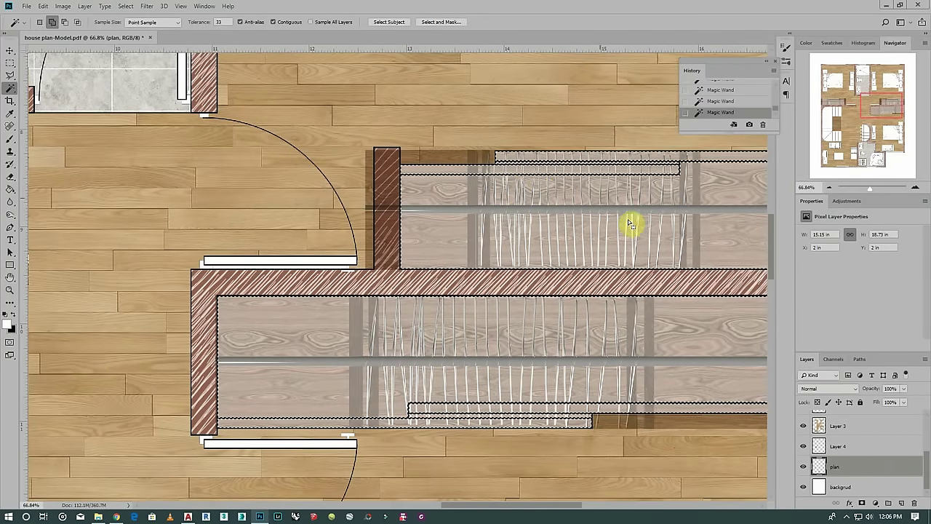
{"action": "scroll", "coordinate": [633, 223], "scroll_direction": "down", "scroll_amount": 3}
{"action": "scroll", "coordinate": [118, 222], "scroll_direction": "up", "scroll_amount": 2}
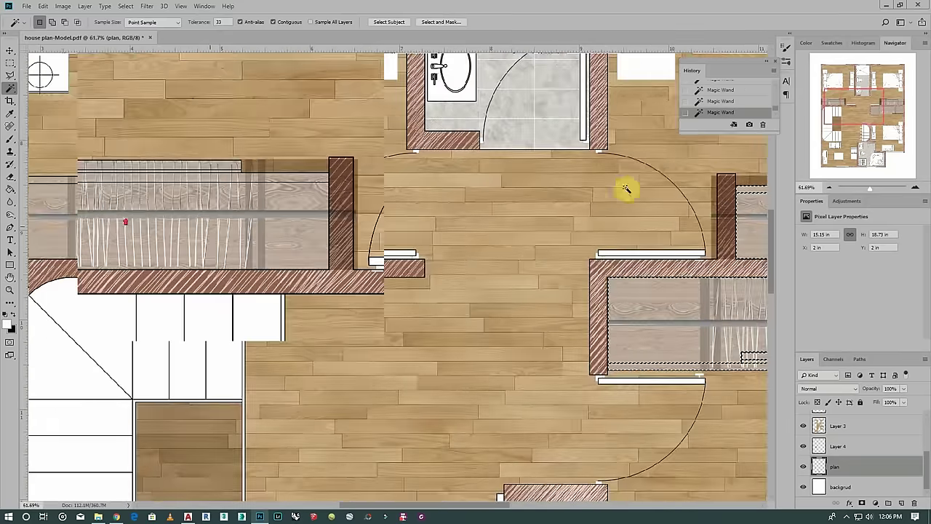
{"action": "scroll", "coordinate": [624, 187], "scroll_direction": "up", "scroll_amount": 2}
{"action": "scroll", "coordinate": [516, 232], "scroll_direction": "down", "scroll_amount": 1}
{"action": "scroll", "coordinate": [342, 217], "scroll_direction": "up", "scroll_amount": 2}
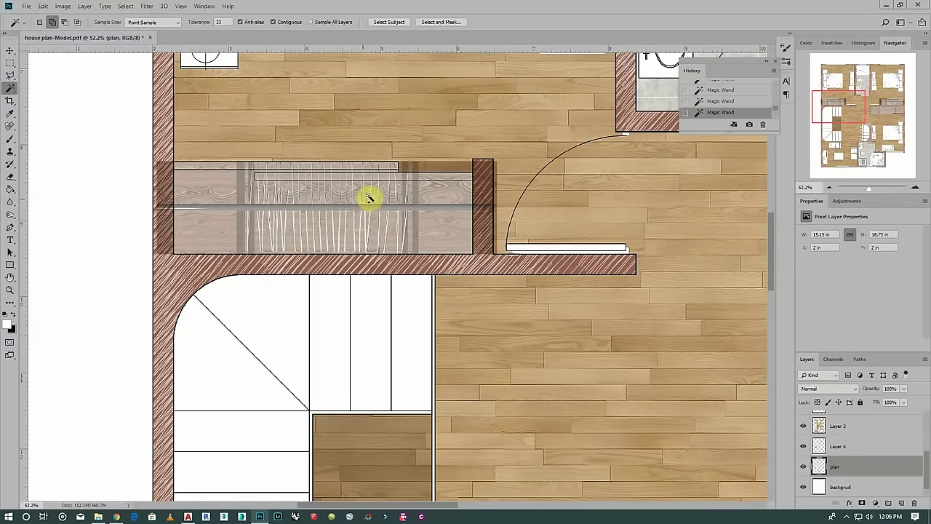
{"action": "key", "text": "shift"}
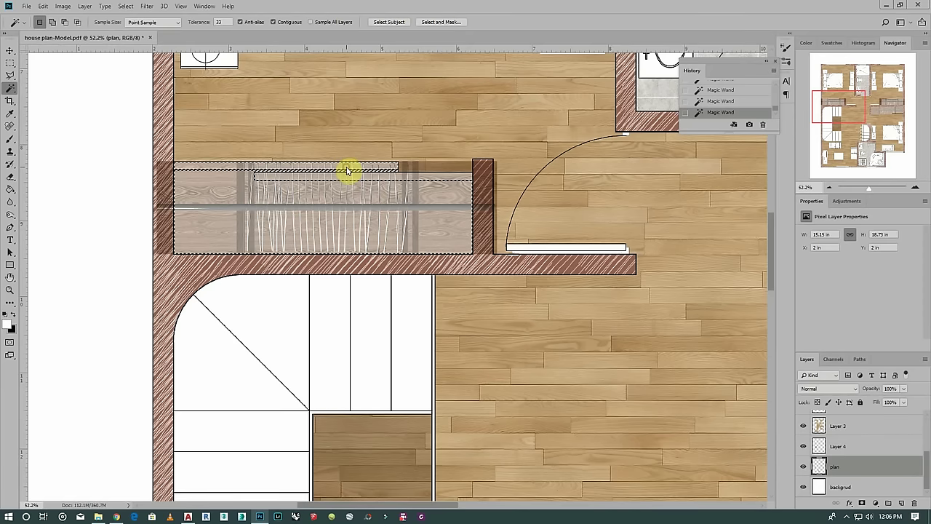
{"action": "scroll", "coordinate": [291, 208], "scroll_direction": "down", "scroll_amount": 1}
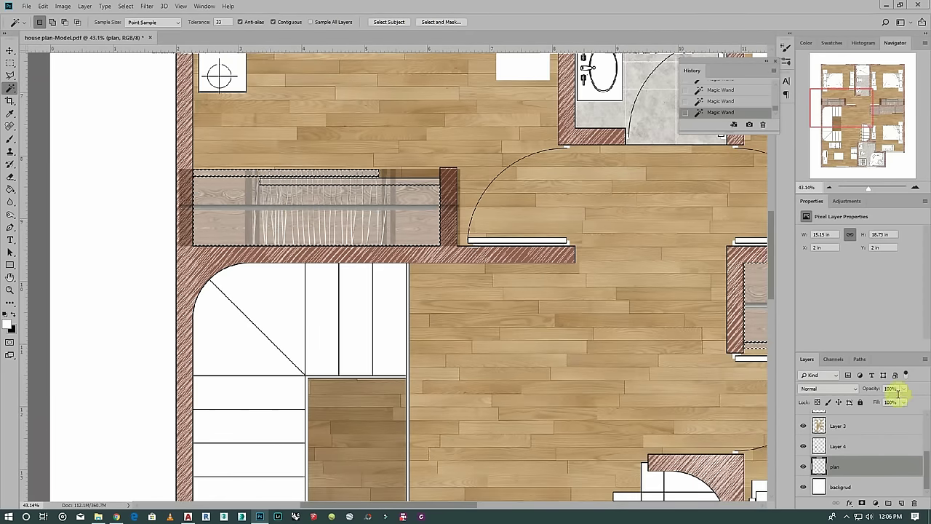
{"action": "scroll", "coordinate": [842, 445], "scroll_direction": "up", "scroll_amount": 2}
{"action": "scroll", "coordinate": [852, 461], "scroll_direction": "up", "scroll_amount": 1}
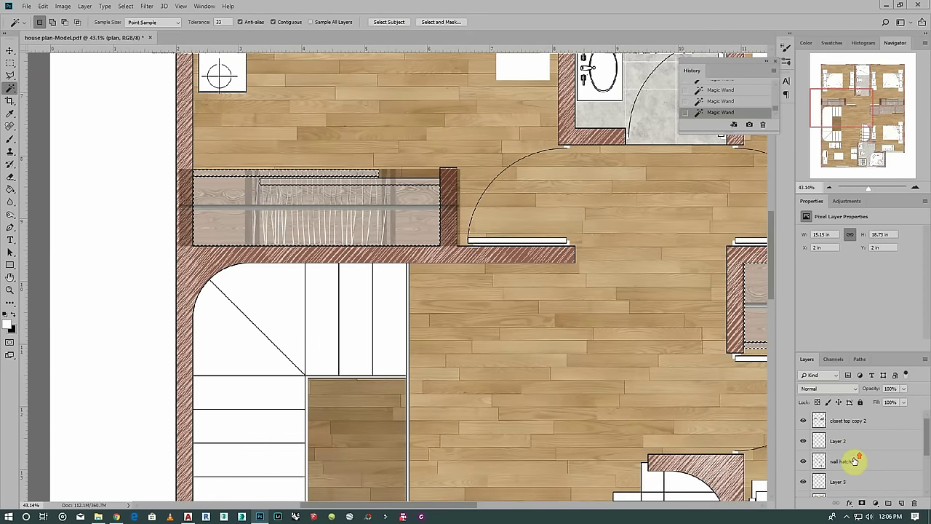
Copy the selected closet wood to new Layer 6, hide the merged layer, and set 96% opacity
{"action": "left_click", "coordinate": [848, 422]}
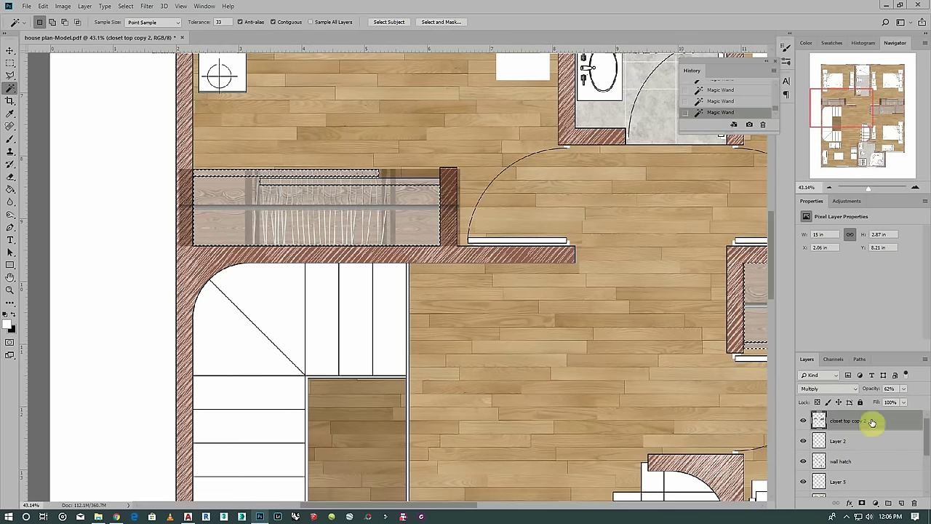
{"action": "right_click", "coordinate": [349, 220]}
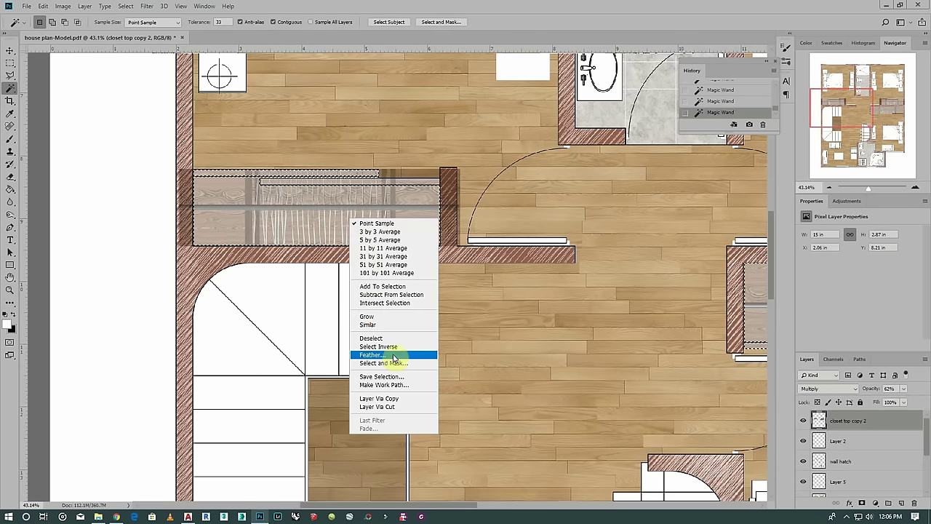
{"action": "left_click", "coordinate": [404, 399]}
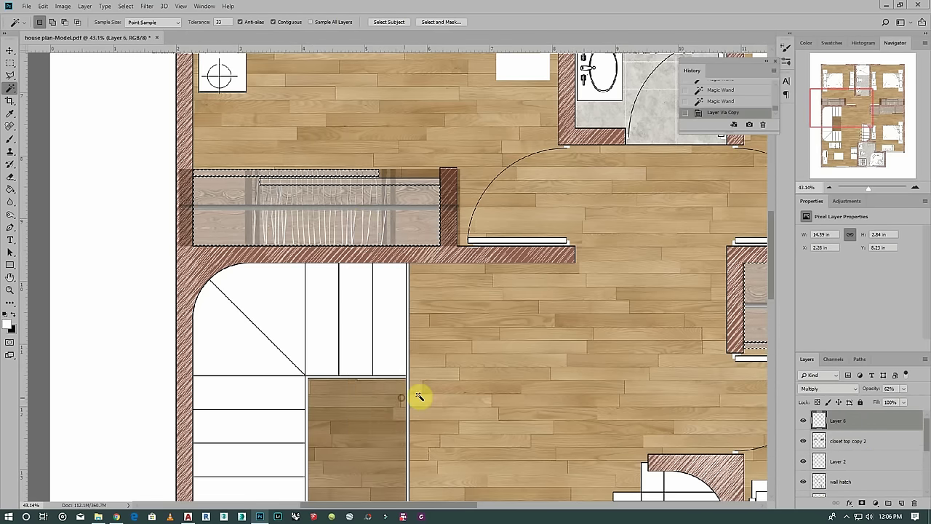
{"action": "left_click", "coordinate": [805, 441]}
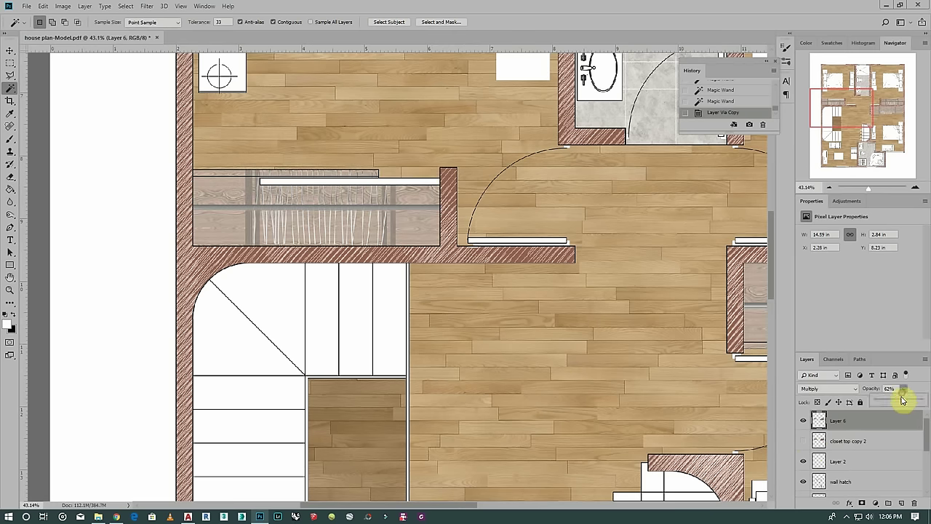
{"action": "left_click_drag", "start_coordinate": [921, 402], "coordinate": [917, 401]}
{"action": "scroll", "coordinate": [256, 262], "scroll_direction": "down", "scroll_amount": 1}
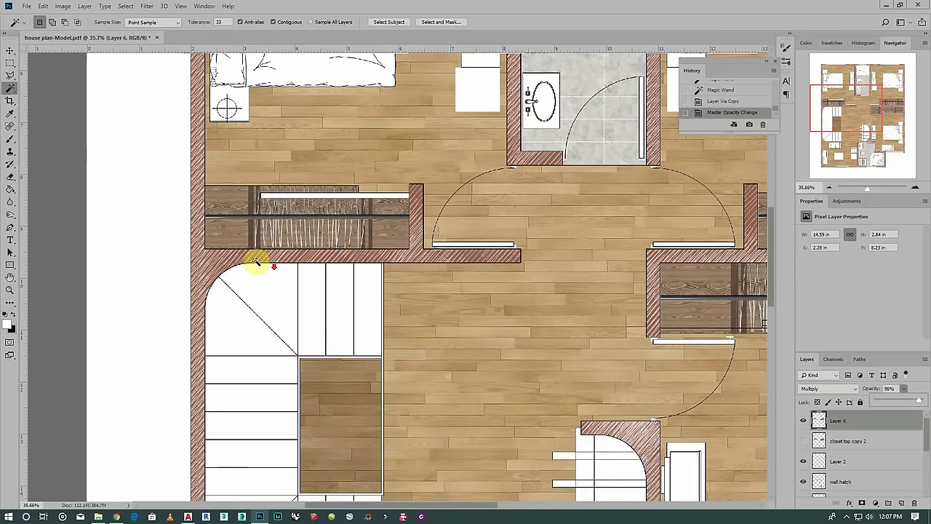
Restore the Magic Wand cabinet selection from history and add the rest of the cabinet to it
{"action": "left_click", "coordinate": [718, 91]}
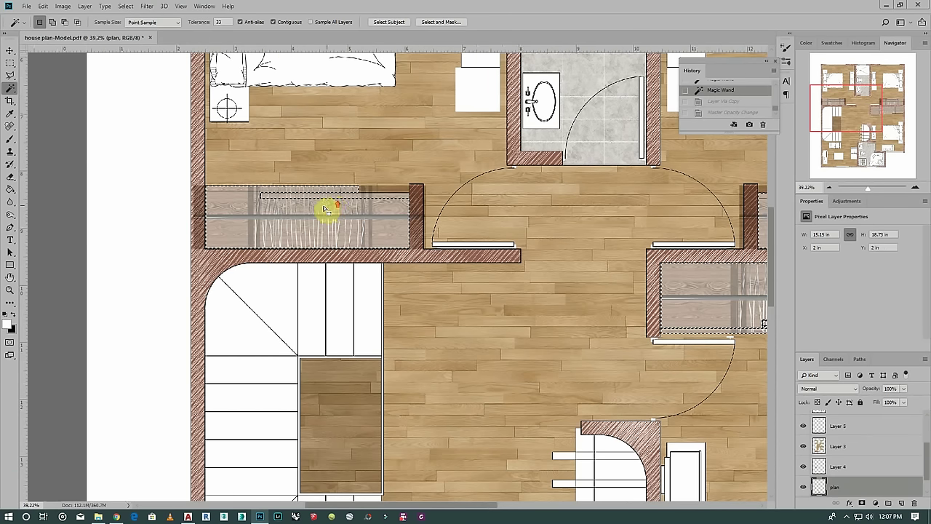
{"action": "scroll", "coordinate": [325, 205], "scroll_direction": "up", "scroll_amount": 1}
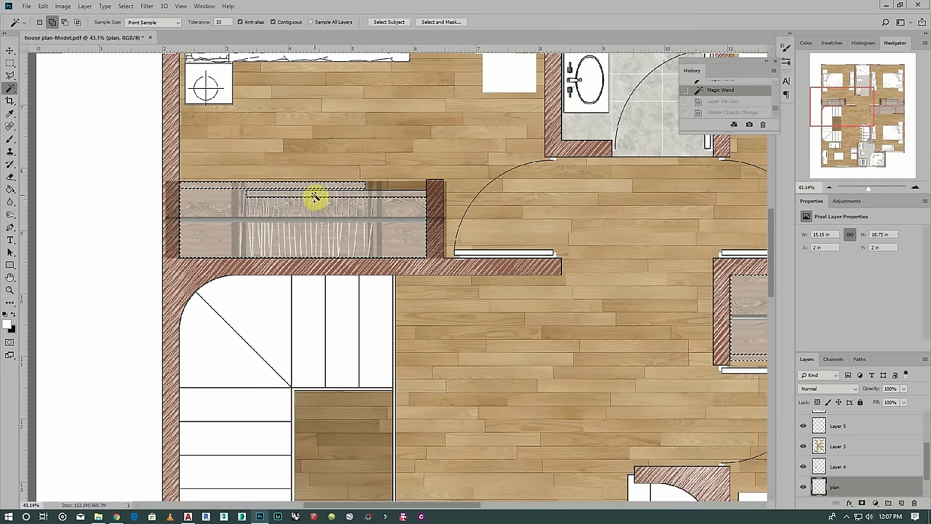
{"action": "left_click", "coordinate": [314, 196], "text": "shift"}
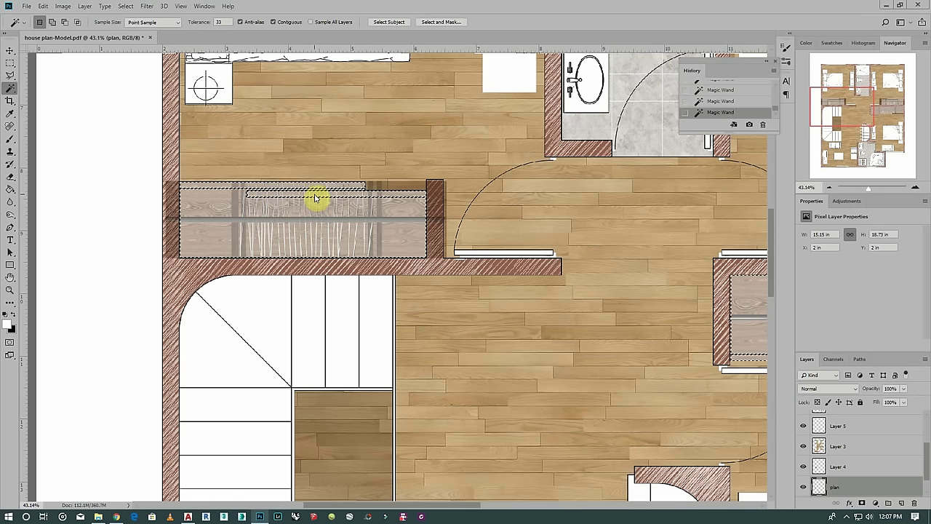
{"action": "scroll", "coordinate": [850, 445], "scroll_direction": "up", "scroll_amount": 2}
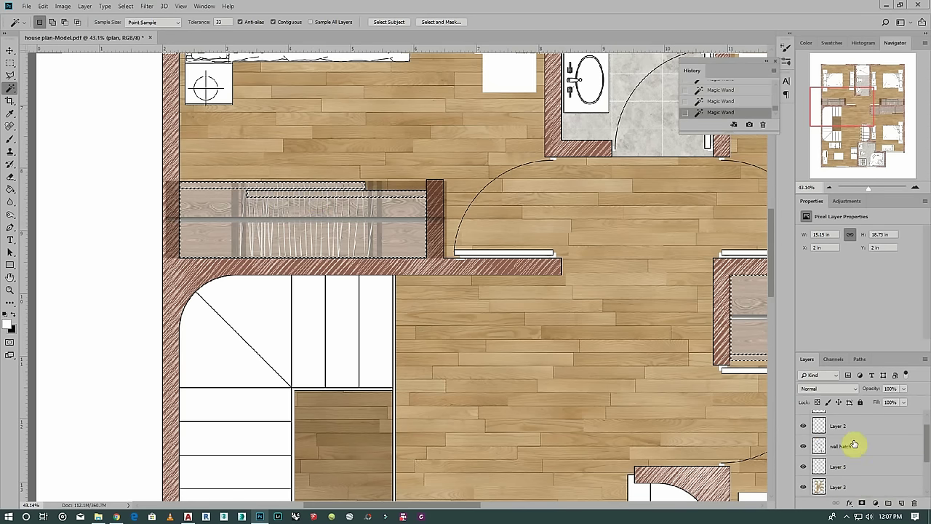
Copy the cabinet selection to a new Layer 6 at 100% opacity, hiding closet top copy 2
{"action": "left_click", "coordinate": [847, 413]}
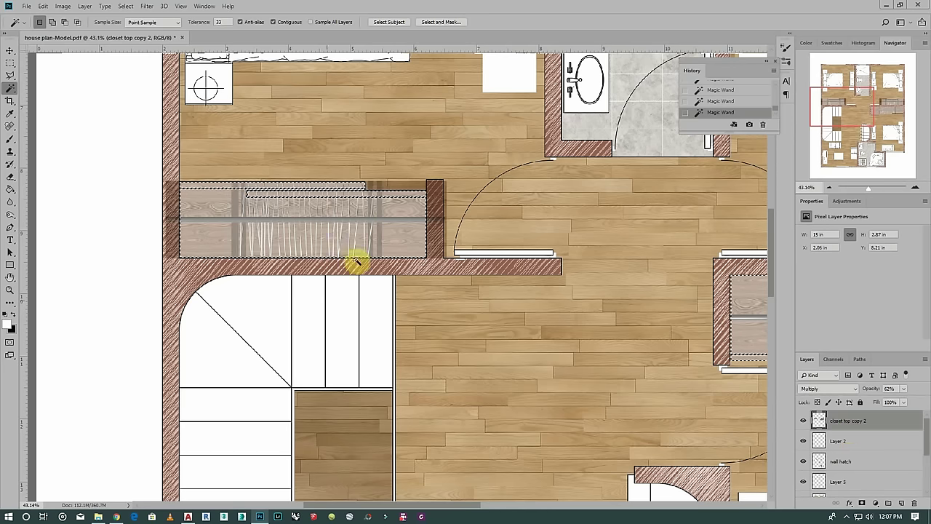
{"action": "right_click", "coordinate": [339, 220]}
{"action": "left_click", "coordinate": [416, 395]}
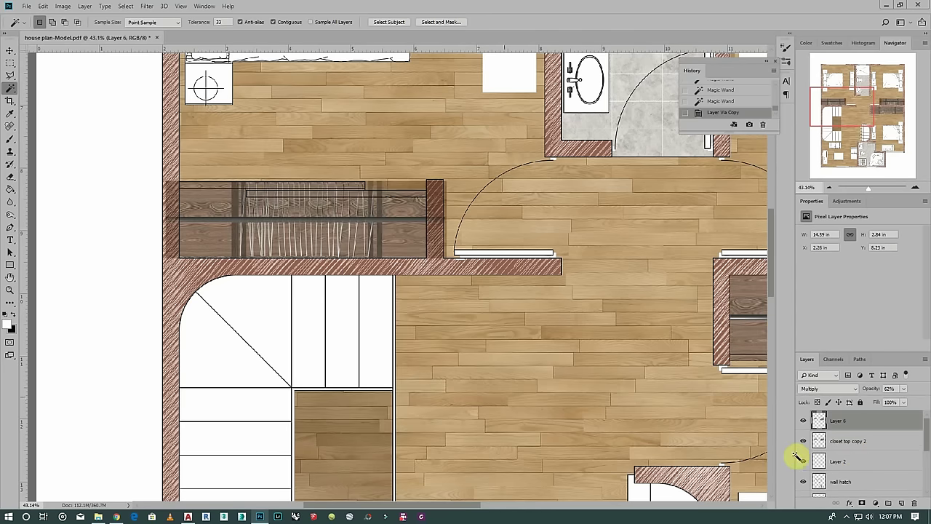
{"action": "left_click", "coordinate": [804, 441]}
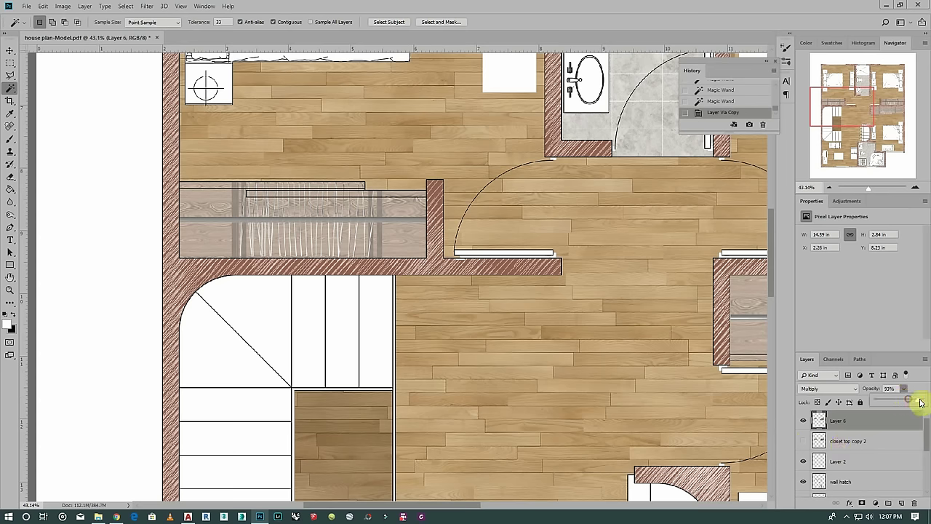
{"action": "left_click_drag", "start_coordinate": [920, 402], "coordinate": [928, 400]}
{"action": "scroll", "coordinate": [269, 229], "scroll_direction": "down", "scroll_amount": 2}
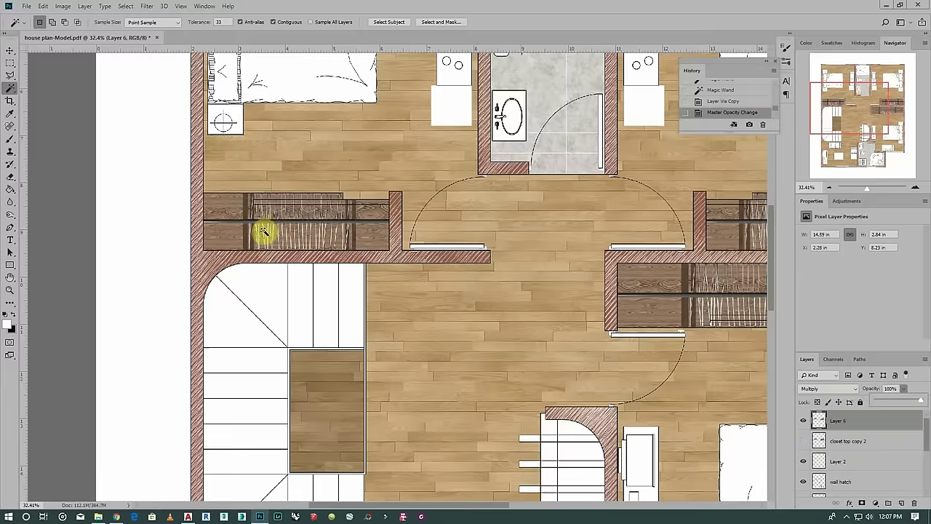
{"action": "scroll", "coordinate": [268, 230], "scroll_direction": "down", "scroll_amount": 2}
{"action": "scroll", "coordinate": [265, 231], "scroll_direction": "down", "scroll_amount": 2}
{"action": "scroll", "coordinate": [575, 259], "scroll_direction": "up", "scroll_amount": 2}
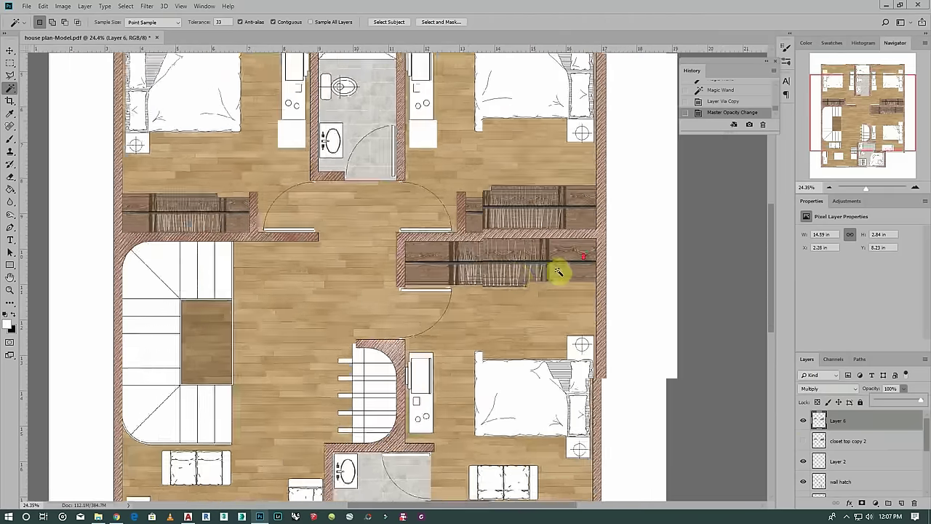
{"action": "scroll", "coordinate": [538, 273], "scroll_direction": "up", "scroll_amount": 2}
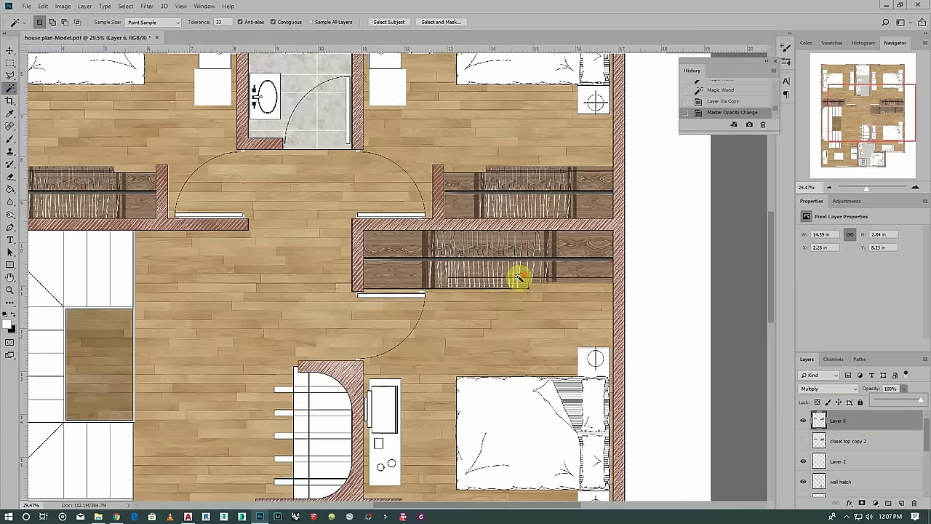
{"action": "left_click", "coordinate": [851, 504]}
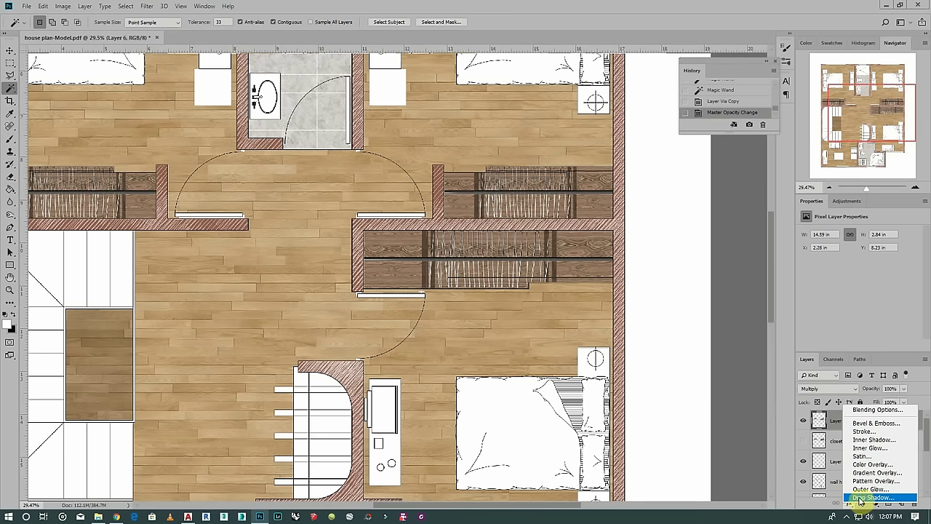
Give Layer 6 a drop shadow with Distance 42, Spread 19, Size 76 and Angle 127
{"action": "left_click", "coordinate": [860, 497]}
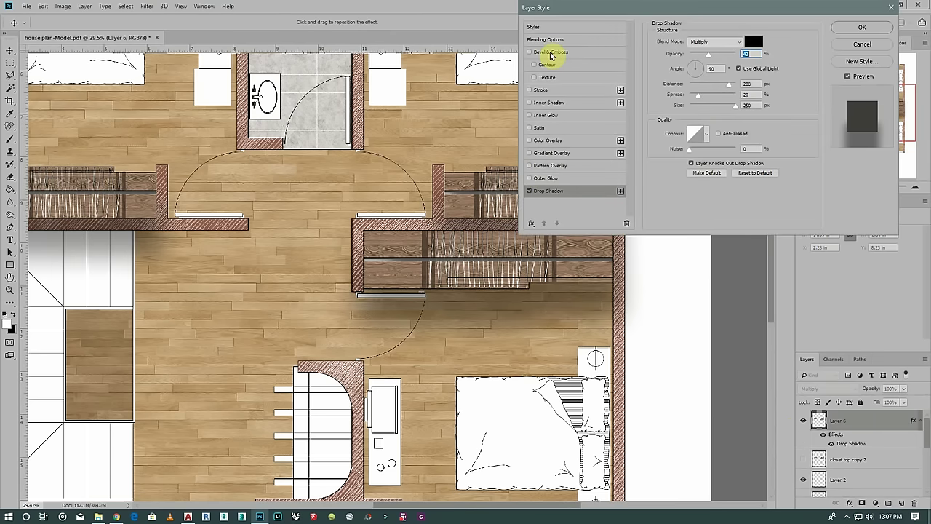
{"action": "mouse_move", "coordinate": [730, 85]}
{"action": "left_mouse_down"}
{"action": "mouse_move", "coordinate": [698, 100]}
{"action": "mouse_move", "coordinate": [713, 110]}
{"action": "left_mouse_up"}
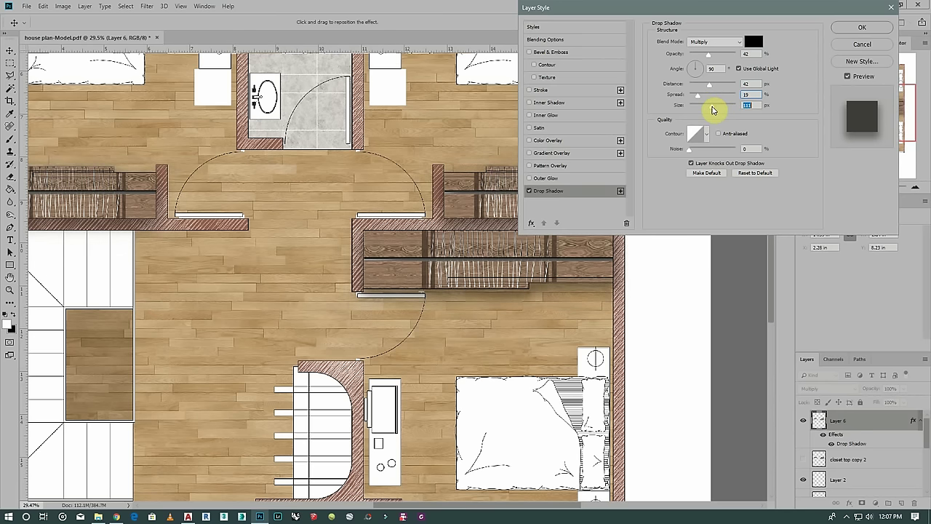
{"action": "left_click_drag", "start_coordinate": [709, 56], "coordinate": [713, 56]}
{"action": "left_click_drag", "start_coordinate": [714, 110], "coordinate": [706, 113]}
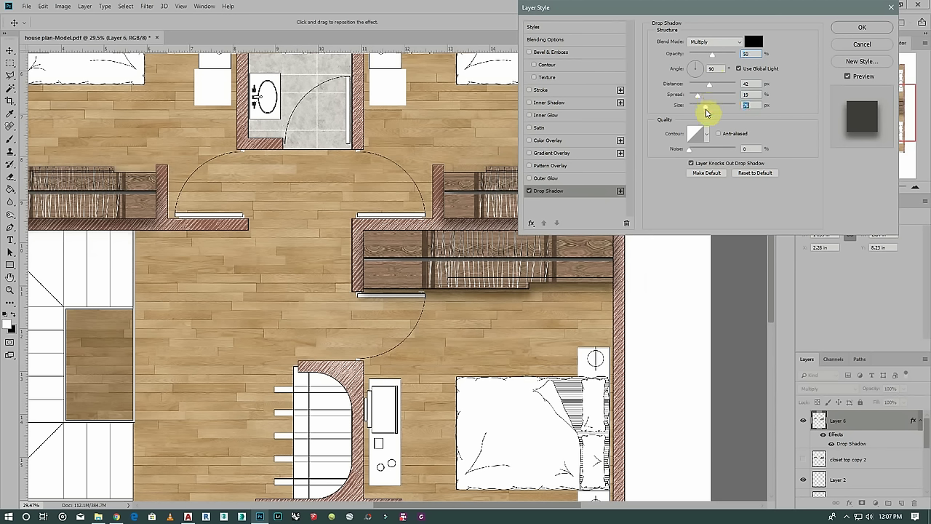
{"action": "mouse_move", "coordinate": [709, 56]}
{"action": "left_mouse_down"}
{"action": "mouse_move", "coordinate": [693, 66]}
{"action": "mouse_move", "coordinate": [713, 58]}
{"action": "left_mouse_up"}
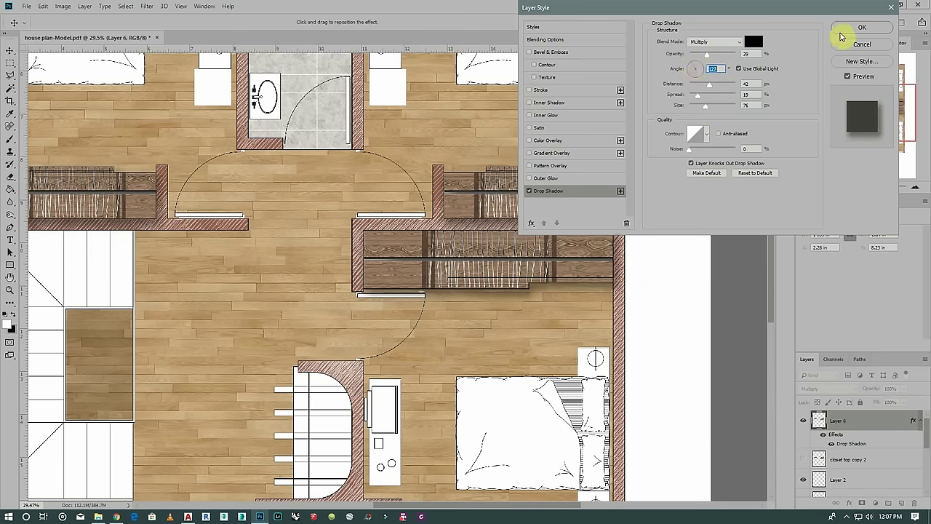
{"action": "left_click", "coordinate": [840, 32]}
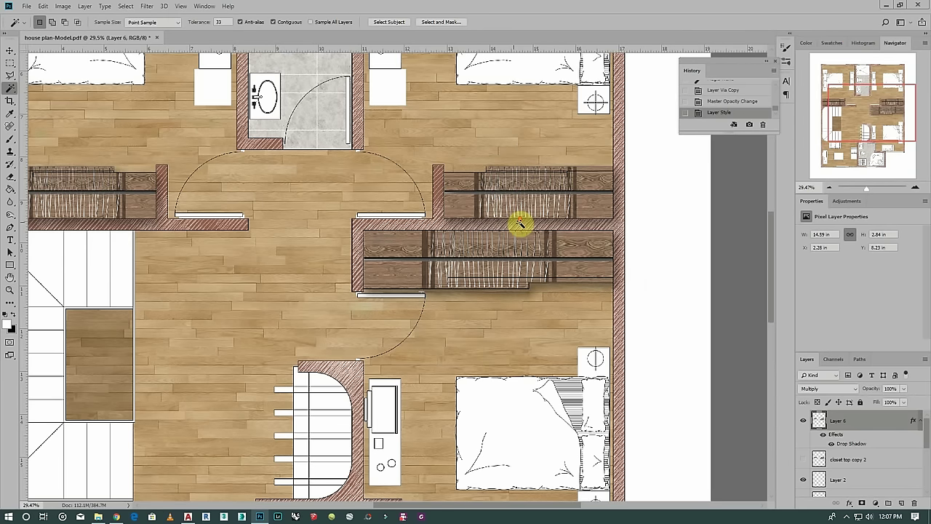
Fine-tune the opacity of Layer 6's drop shadow
{"action": "scroll", "coordinate": [519, 223], "scroll_direction": "down", "scroll_amount": 1}
{"action": "scroll", "coordinate": [531, 229], "scroll_direction": "down", "scroll_amount": 1}
{"action": "scroll", "coordinate": [478, 239], "scroll_direction": "down", "scroll_amount": 1}
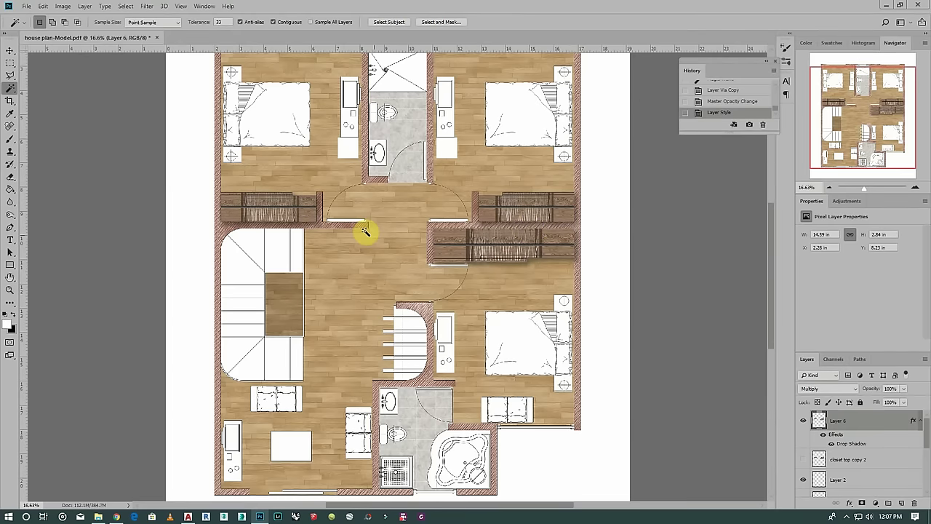
{"action": "scroll", "coordinate": [365, 232], "scroll_direction": "up", "scroll_amount": 1}
{"action": "scroll", "coordinate": [280, 228], "scroll_direction": "up", "scroll_amount": 1}
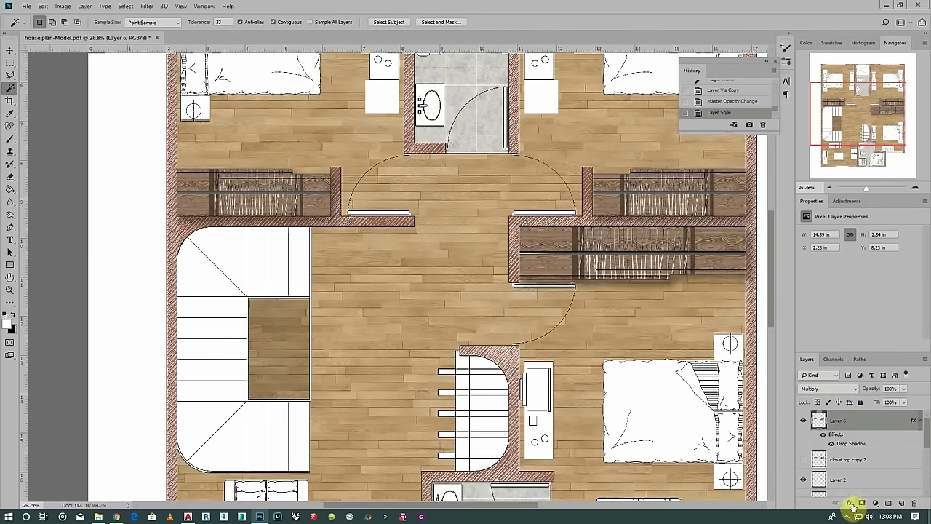
{"action": "left_click", "coordinate": [851, 504]}
{"action": "left_click", "coordinate": [873, 498]}
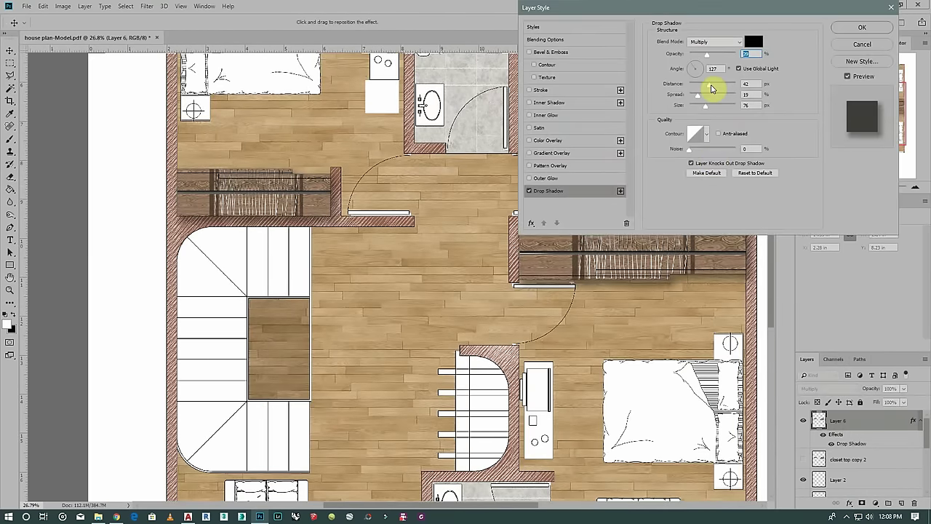
{"action": "left_click_drag", "start_coordinate": [697, 57], "coordinate": [697, 54]}
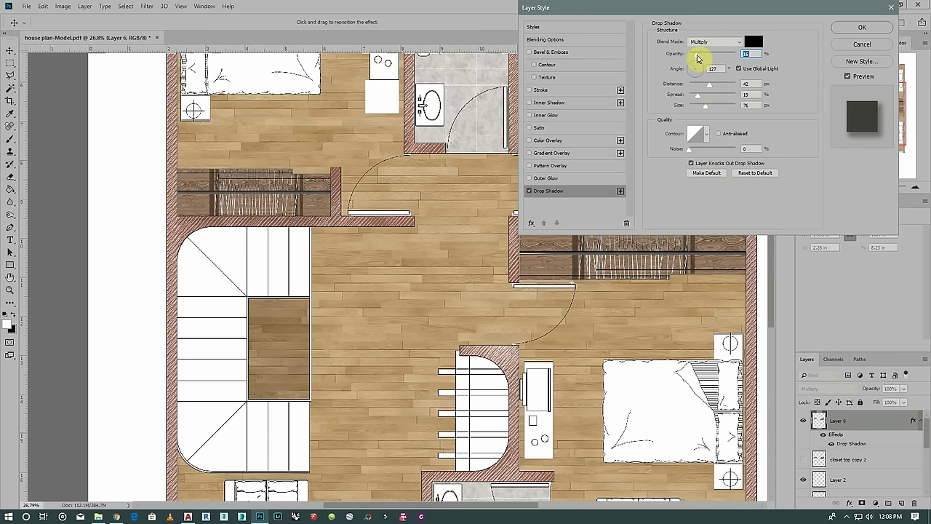
{"action": "left_click", "coordinate": [859, 29]}
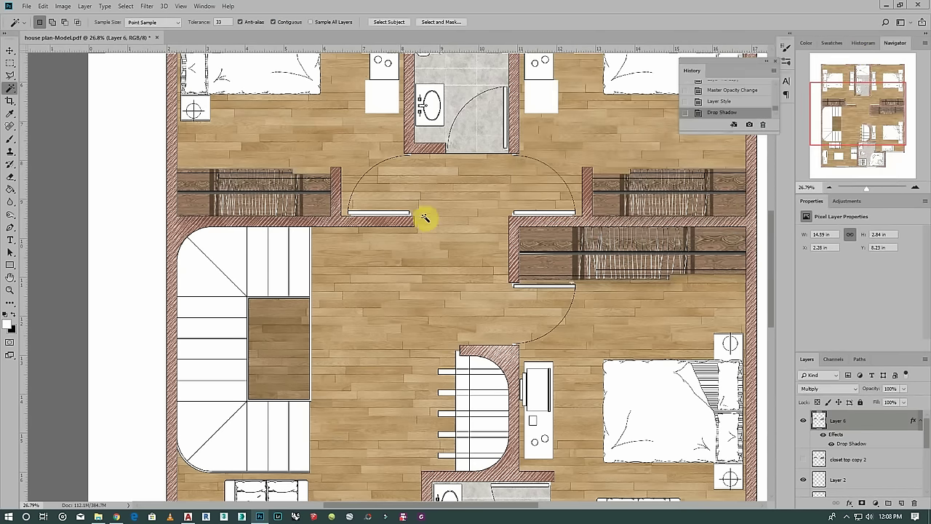
Bring the bed top image from the plan render tutorial folder into the floor plan
{"action": "scroll", "coordinate": [435, 219], "scroll_direction": "down", "scroll_amount": 2}
{"action": "scroll", "coordinate": [432, 216], "scroll_direction": "down", "scroll_amount": 2}
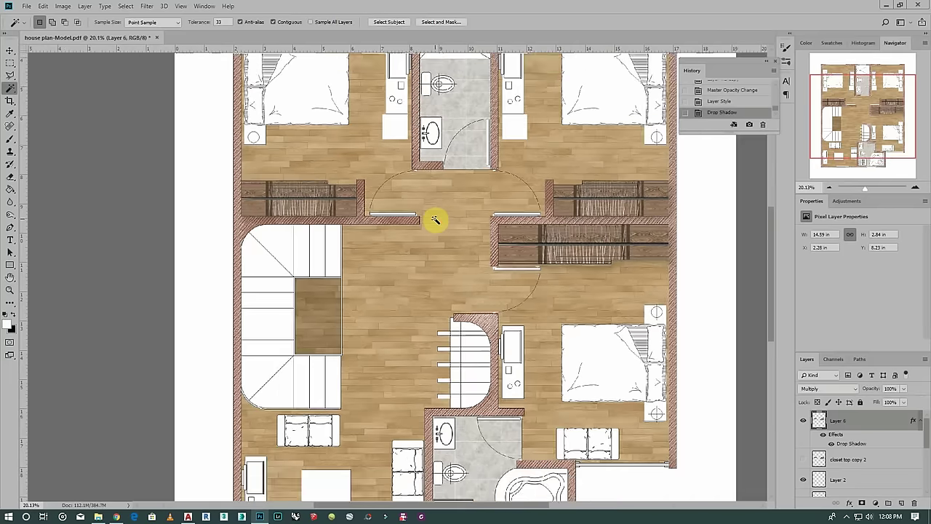
{"action": "scroll", "coordinate": [432, 216], "scroll_direction": "down", "scroll_amount": 2}
{"action": "scroll", "coordinate": [426, 251], "scroll_direction": "down", "scroll_amount": 1}
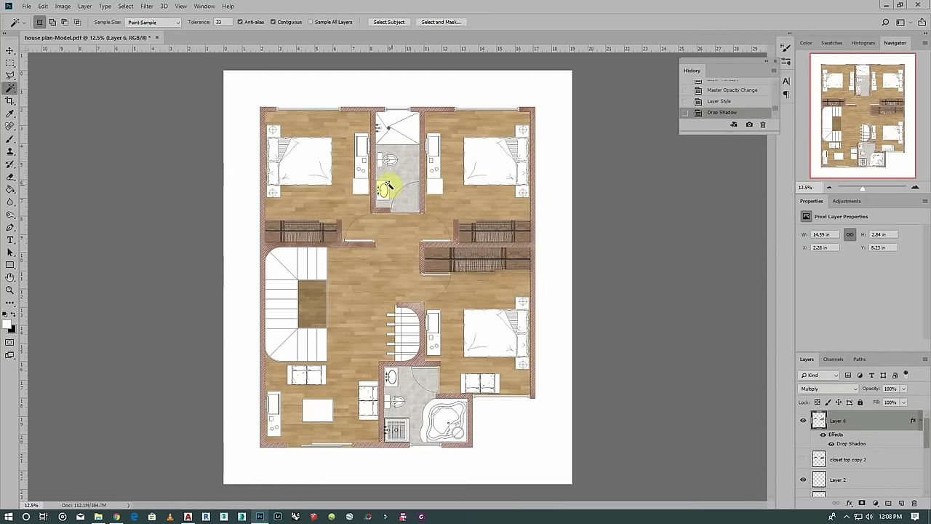
{"action": "left_click", "coordinate": [100, 517]}
{"action": "left_click", "coordinate": [647, 185]}
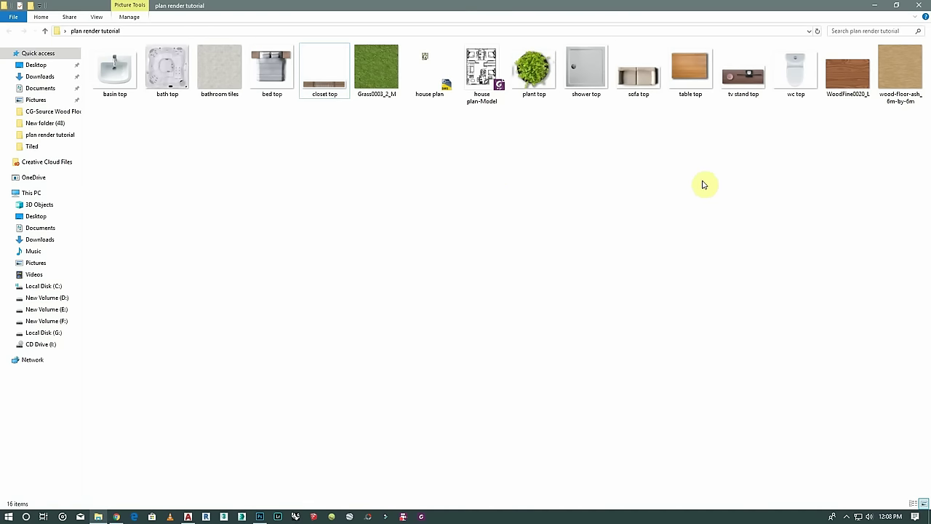
{"action": "mouse_move", "coordinate": [265, 71]}
{"action": "left_mouse_down"}
{"action": "mouse_move", "coordinate": [262, 520]}
{"action": "mouse_move", "coordinate": [358, 208]}
{"action": "left_mouse_up"}
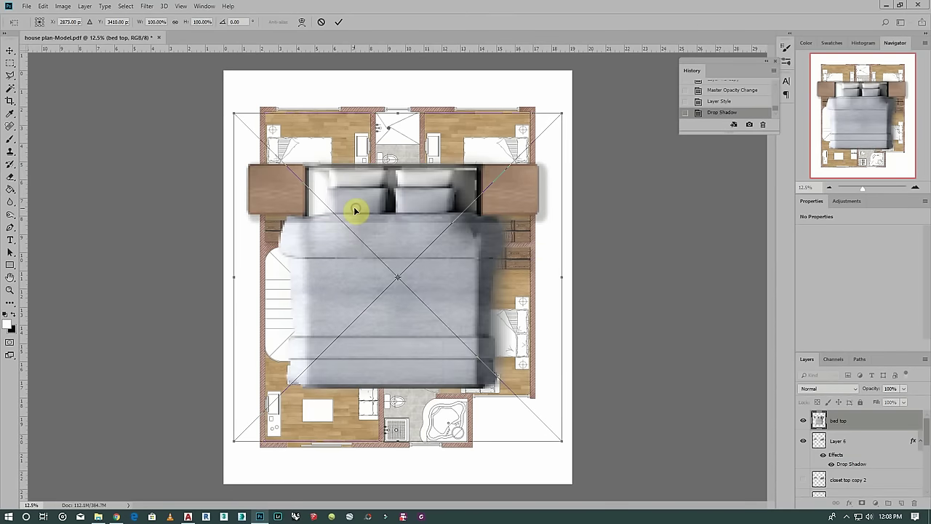
Shrink the bed and rotate it 90° counter-clockwise into the top-left bedroom
{"action": "mouse_move", "coordinate": [565, 444]}
{"action": "left_mouse_down"}
{"action": "mouse_move", "coordinate": [410, 221]}
{"action": "mouse_move", "coordinate": [347, 225]}
{"action": "left_mouse_up"}
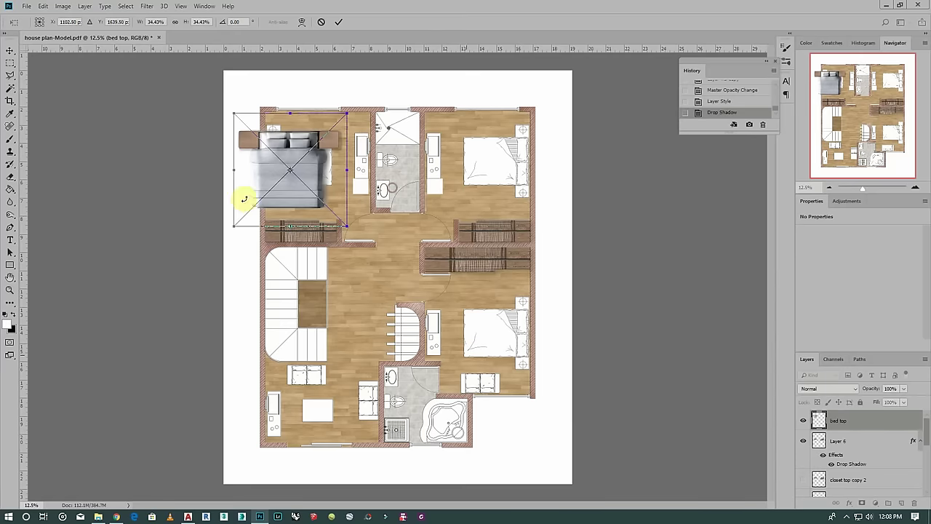
{"action": "scroll", "coordinate": [272, 129], "scroll_direction": "up", "scroll_amount": 1}
{"action": "scroll", "coordinate": [297, 145], "scroll_direction": "up", "scroll_amount": 2}
{"action": "right_click", "coordinate": [337, 185]}
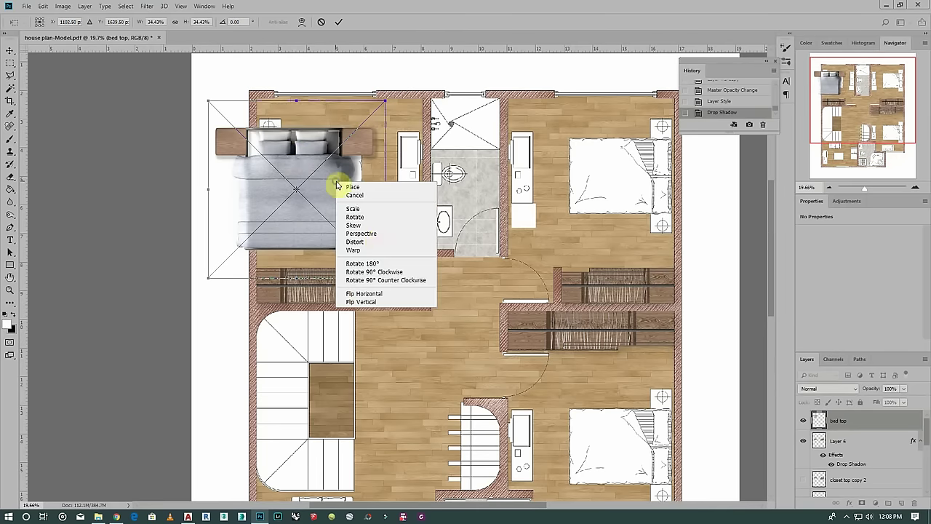
{"action": "left_click", "coordinate": [401, 280]}
{"action": "left_click_drag", "start_coordinate": [338, 216], "coordinate": [361, 219]}
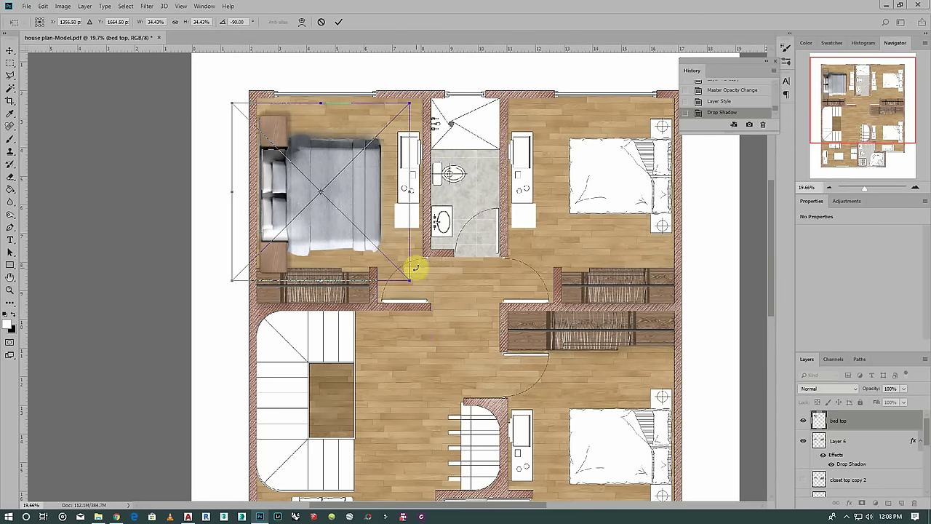
{"action": "left_click_drag", "start_coordinate": [411, 282], "coordinate": [395, 241]}
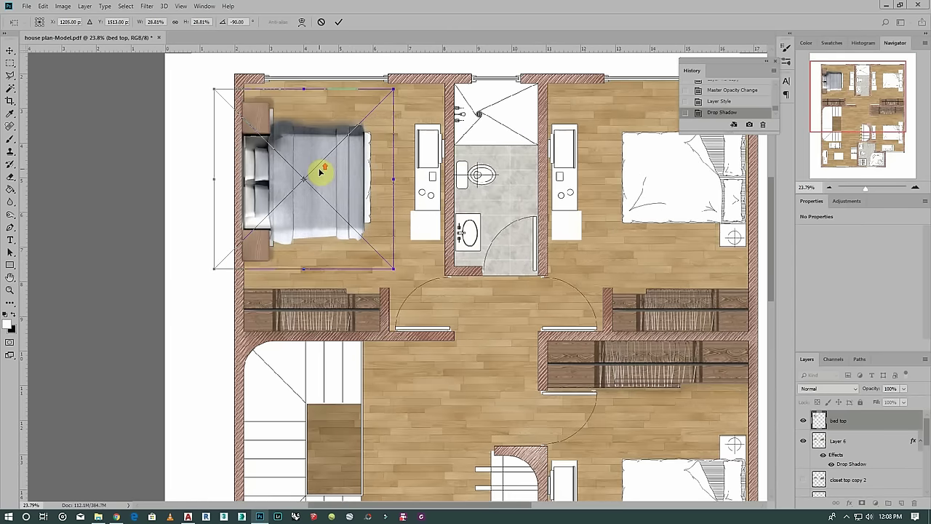
Fine-tune the bed to 4.057 × 4.367 between the nightstands and commit the transform
{"action": "scroll", "coordinate": [332, 180], "scroll_direction": "up", "scroll_amount": 2}
{"action": "scroll", "coordinate": [336, 179], "scroll_direction": "up", "scroll_amount": 3}
{"action": "left_click_drag", "start_coordinate": [339, 178], "coordinate": [341, 178]}
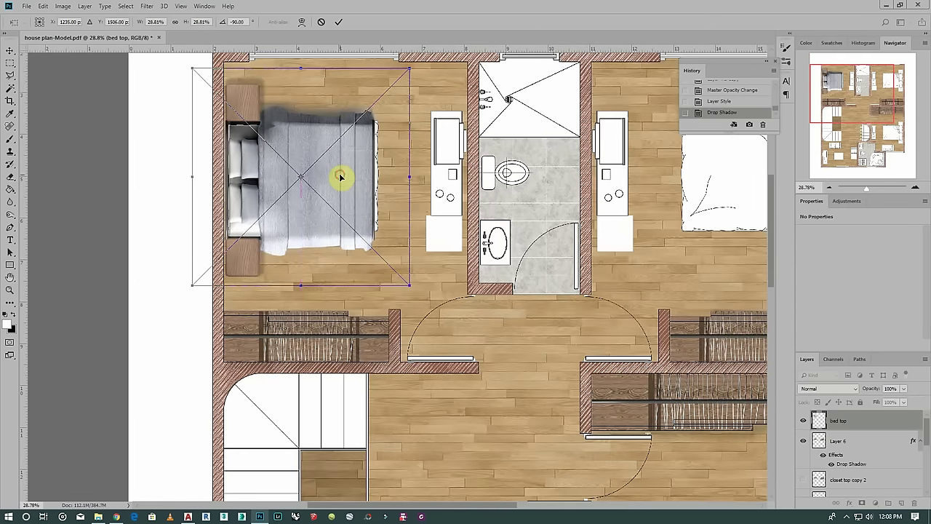
{"action": "left_click_drag", "start_coordinate": [409, 289], "coordinate": [400, 269]}
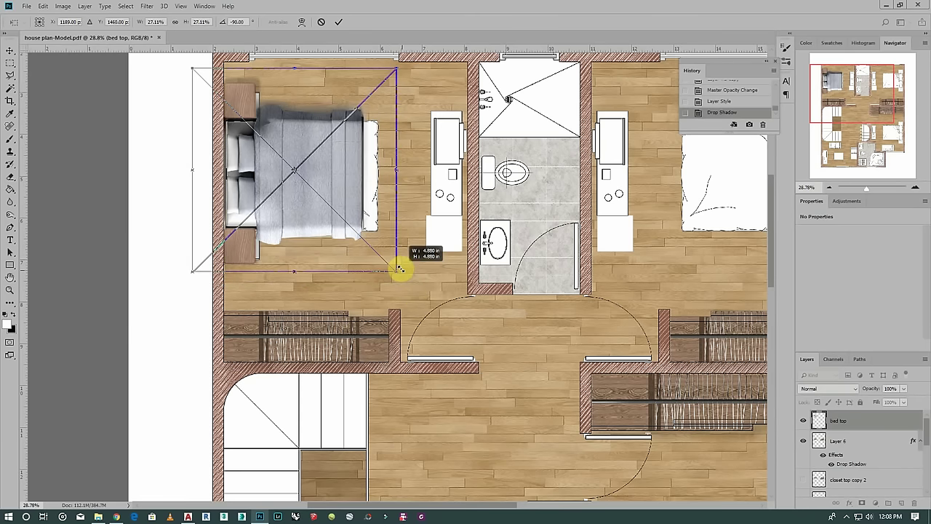
{"action": "left_click_drag", "start_coordinate": [348, 204], "coordinate": [364, 197]}
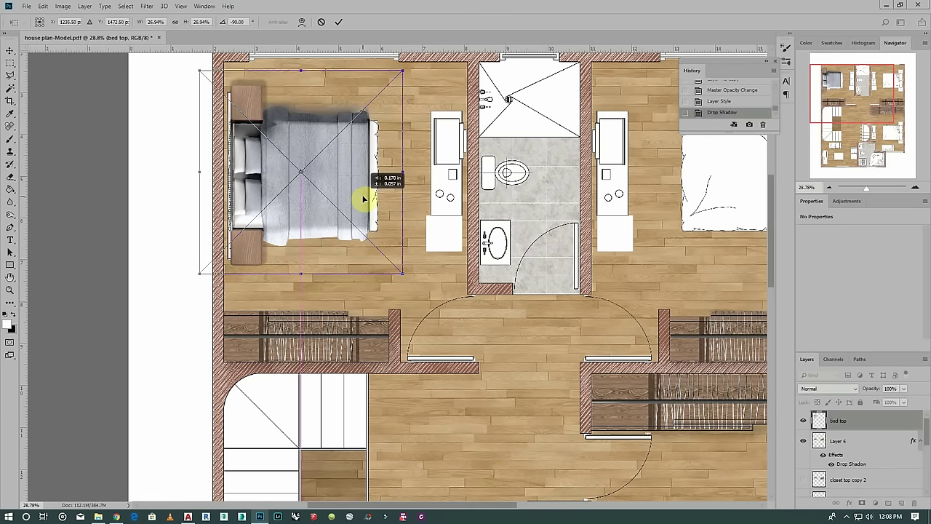
{"action": "scroll", "coordinate": [248, 106], "scroll_direction": "up", "scroll_amount": 2}
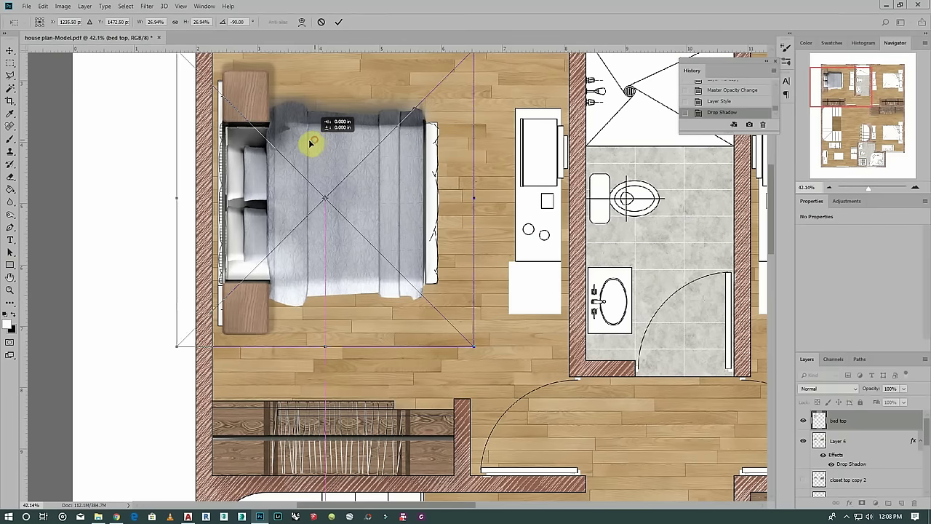
{"action": "left_click_drag", "start_coordinate": [315, 148], "coordinate": [308, 149]}
{"action": "left_click_drag", "start_coordinate": [470, 199], "coordinate": [489, 196]}
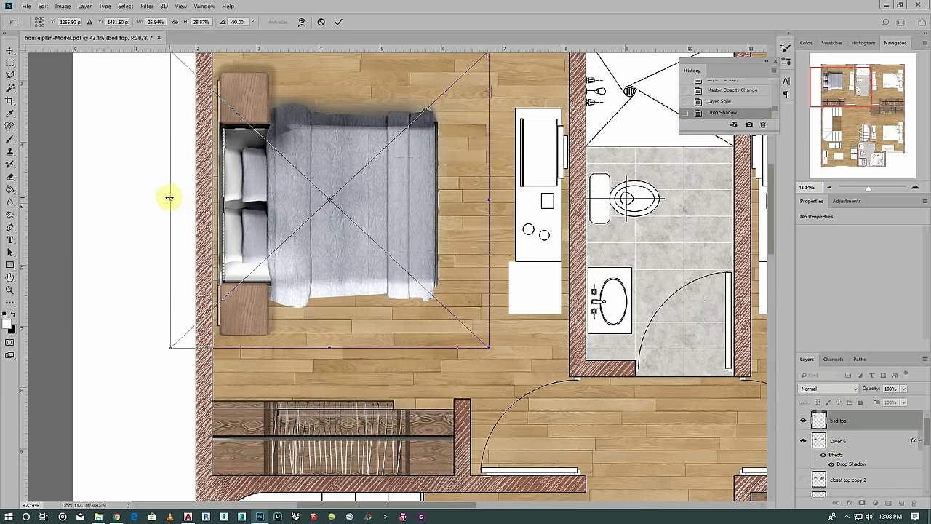
{"action": "left_click_drag", "start_coordinate": [169, 197], "coordinate": [167, 198]}
{"action": "left_click_drag", "start_coordinate": [334, 346], "coordinate": [340, 338]}
{"action": "left_click_drag", "start_coordinate": [491, 196], "coordinate": [496, 194]}
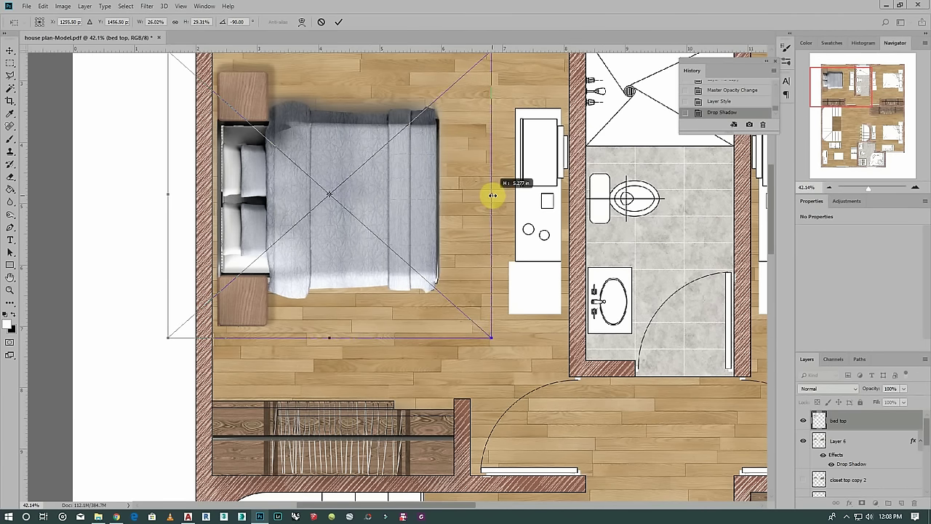
{"action": "scroll", "coordinate": [270, 280], "scroll_direction": "down", "scroll_amount": 1}
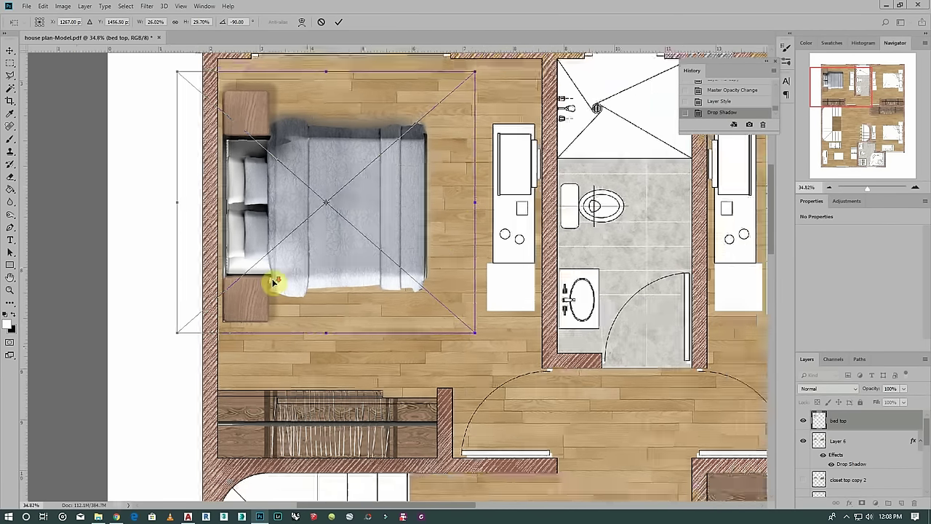
{"action": "scroll", "coordinate": [270, 281], "scroll_direction": "down", "scroll_amount": 1}
{"action": "left_click", "coordinate": [339, 21]}
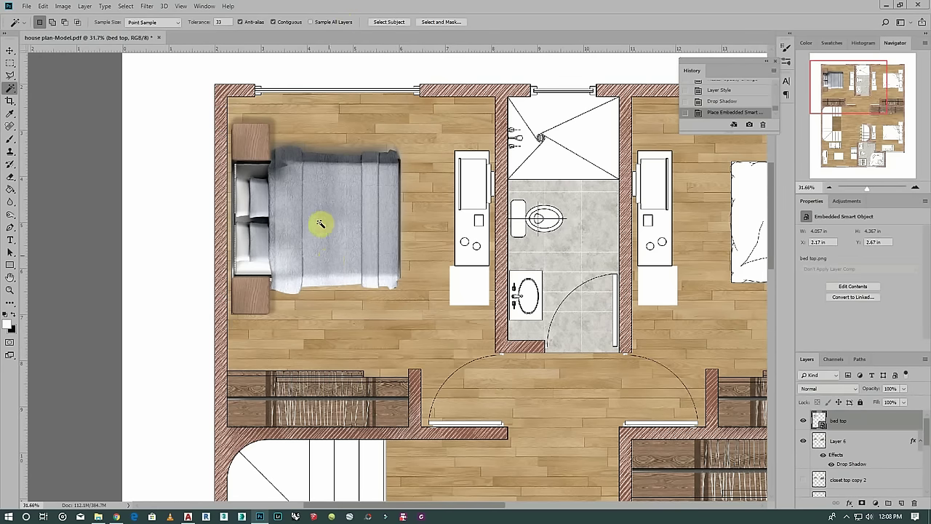
{"action": "scroll", "coordinate": [318, 216], "scroll_direction": "down", "scroll_amount": 1}
Add a drop shadow to the bed top layer with 35 px distance and a smaller size
{"action": "left_click", "coordinate": [850, 504]}
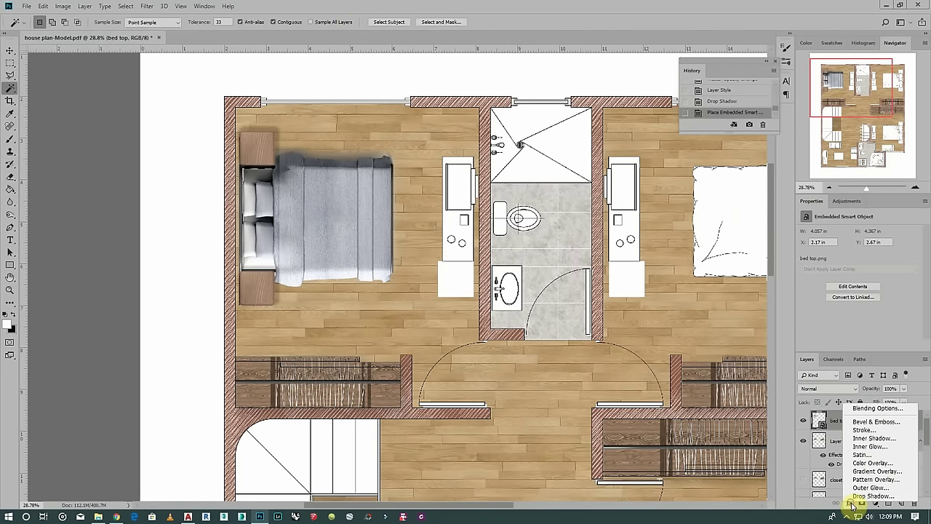
{"action": "left_click", "coordinate": [858, 494]}
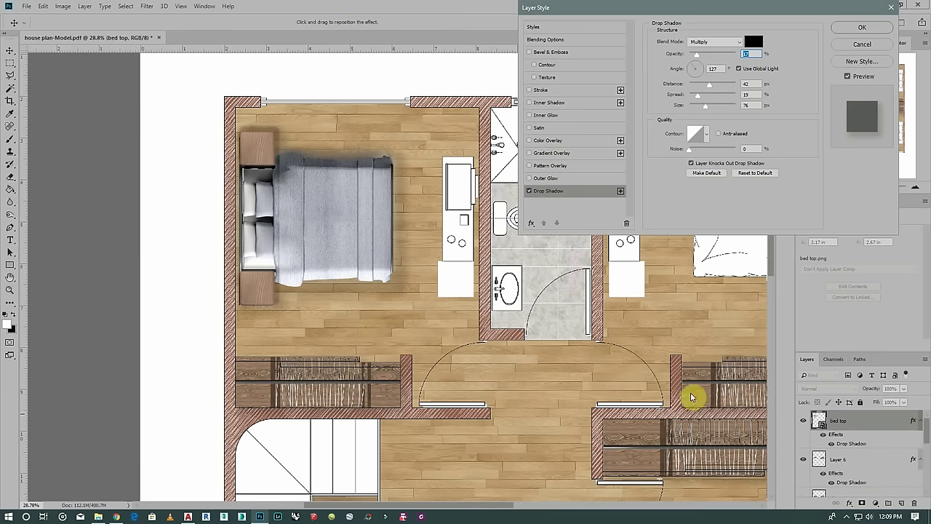
{"action": "left_click_drag", "start_coordinate": [710, 84], "coordinate": [706, 86]}
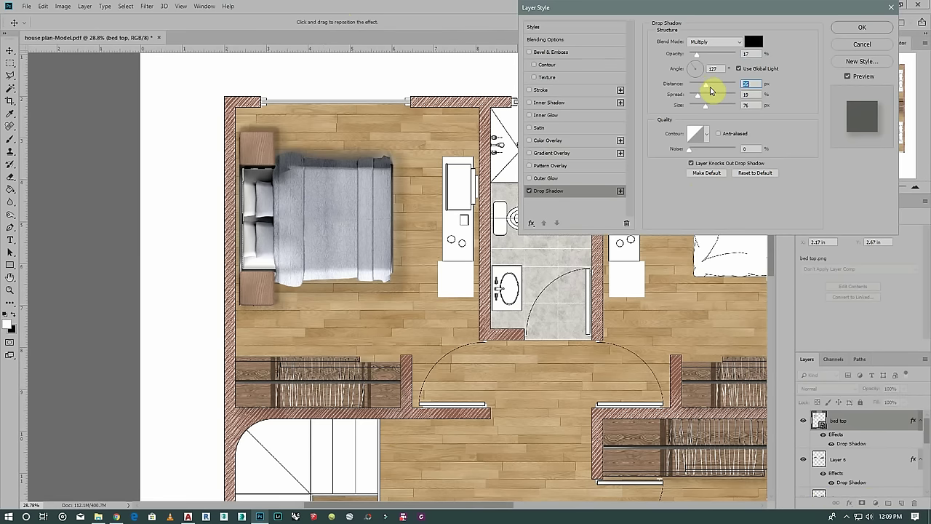
{"action": "left_click", "coordinate": [704, 108]}
{"action": "left_click_drag", "start_coordinate": [704, 109], "coordinate": [699, 110]}
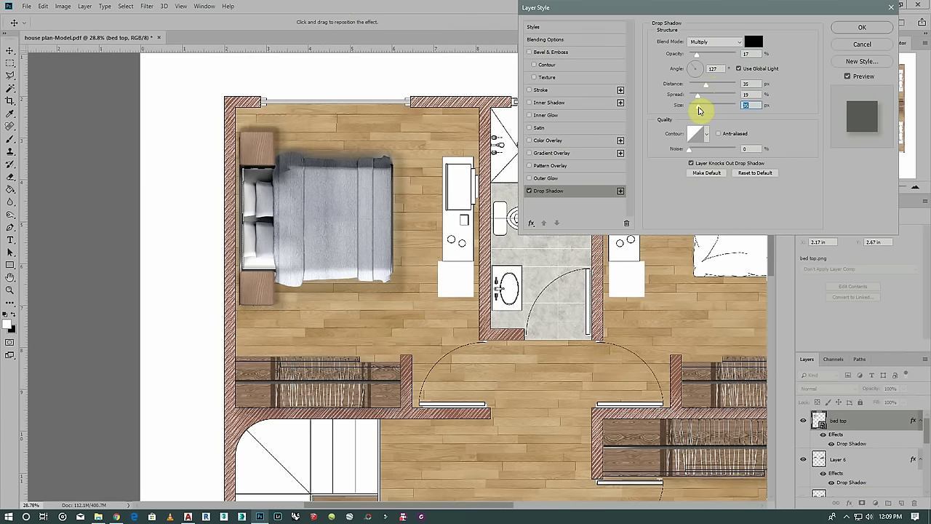
{"action": "left_click", "coordinate": [860, 28]}
Copy the bed into the top-right bedroom, flipped horizontally with its headboard against the right wall
{"action": "scroll", "coordinate": [269, 151], "scroll_direction": "down", "scroll_amount": 2}
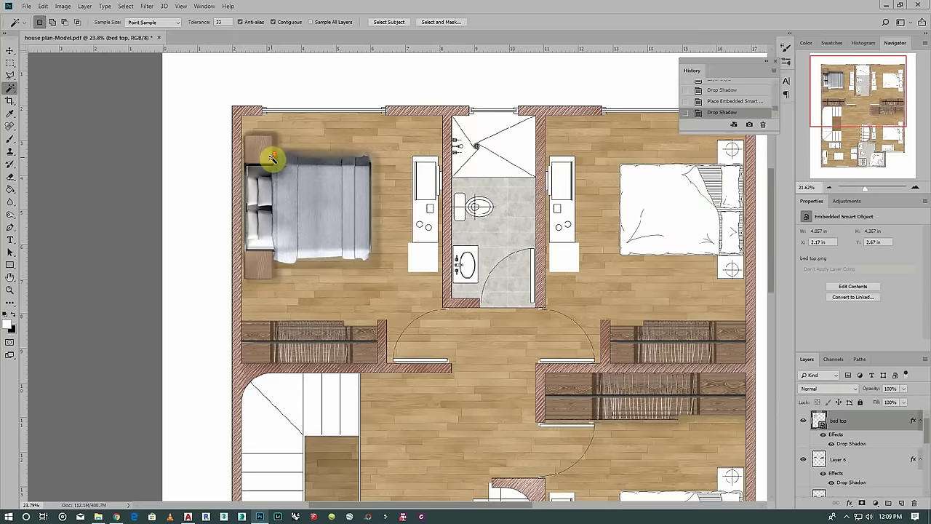
{"action": "scroll", "coordinate": [280, 166], "scroll_direction": "down", "scroll_amount": 1}
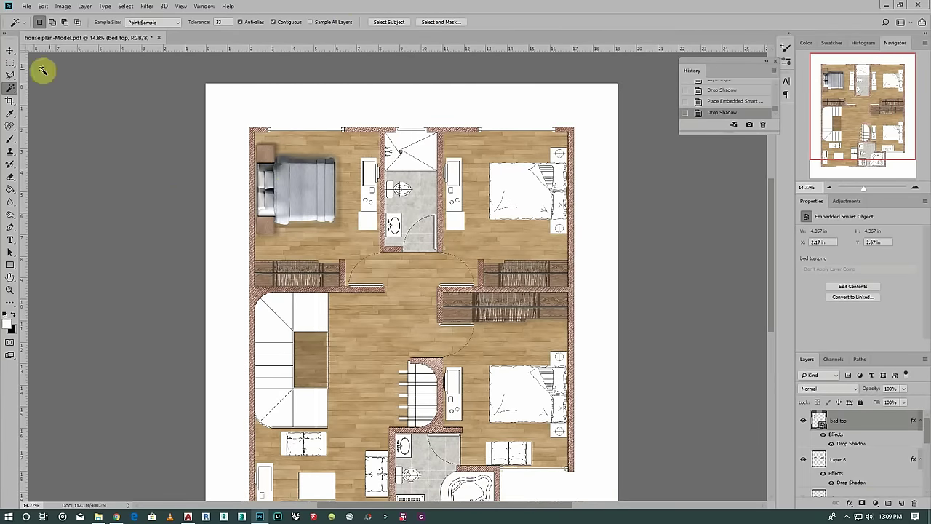
{"action": "left_click", "coordinate": [10, 55]}
{"action": "scroll", "coordinate": [369, 185], "scroll_direction": "up", "scroll_amount": 1}
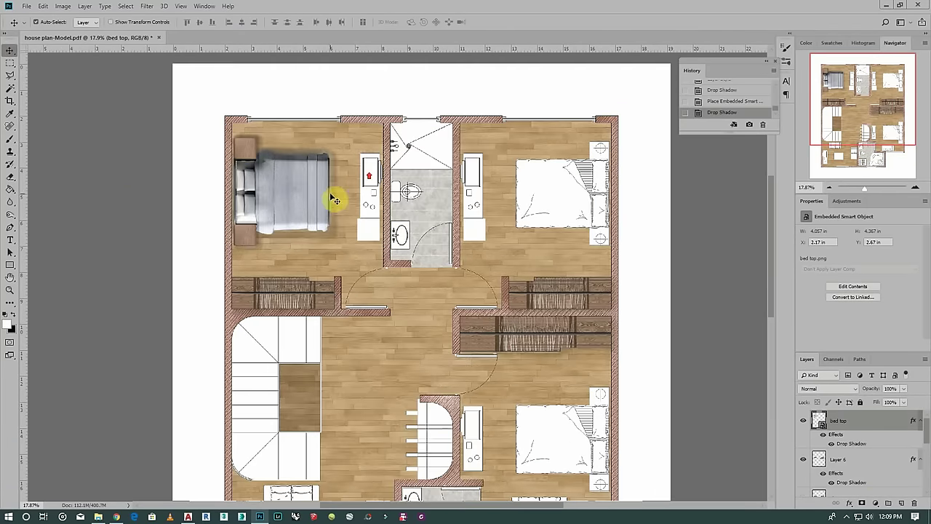
{"action": "left_click_drag", "start_coordinate": [322, 191], "coordinate": [579, 201]}
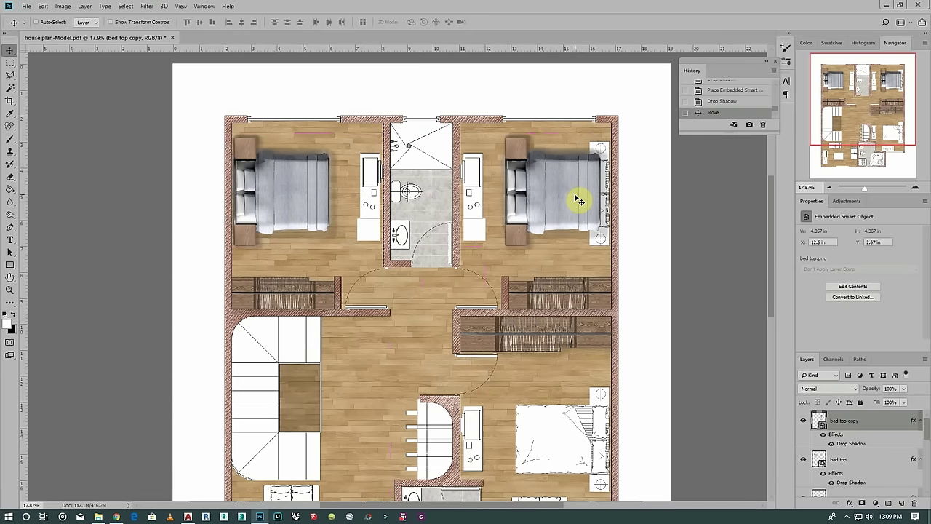
{"action": "key", "text": "ctrl+t"}
{"action": "right_click", "coordinate": [572, 195]}
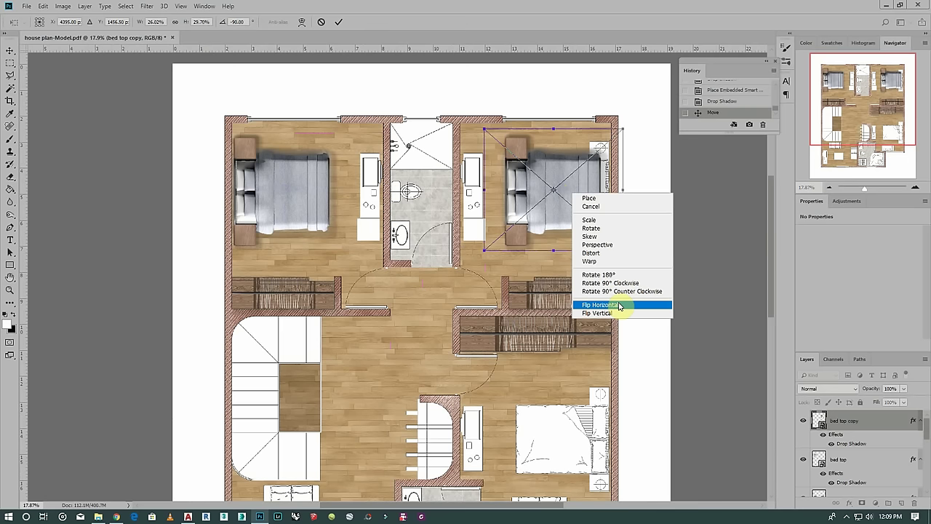
{"action": "left_click", "coordinate": [619, 305]}
{"action": "scroll", "coordinate": [618, 211], "scroll_direction": "up", "scroll_amount": 1}
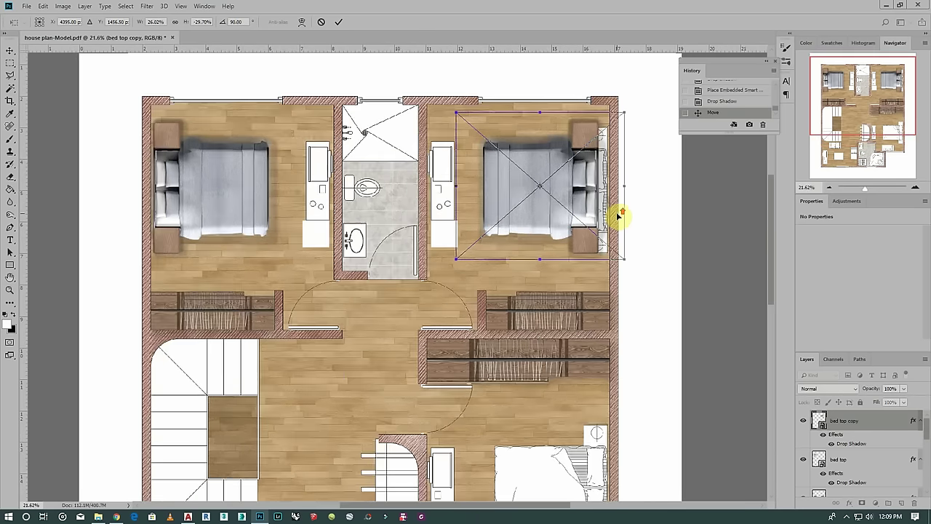
{"action": "scroll", "coordinate": [618, 213], "scroll_direction": "up", "scroll_amount": 1}
{"action": "scroll", "coordinate": [617, 215], "scroll_direction": "up", "scroll_amount": 1}
{"action": "left_click_drag", "start_coordinate": [592, 209], "coordinate": [602, 211]}
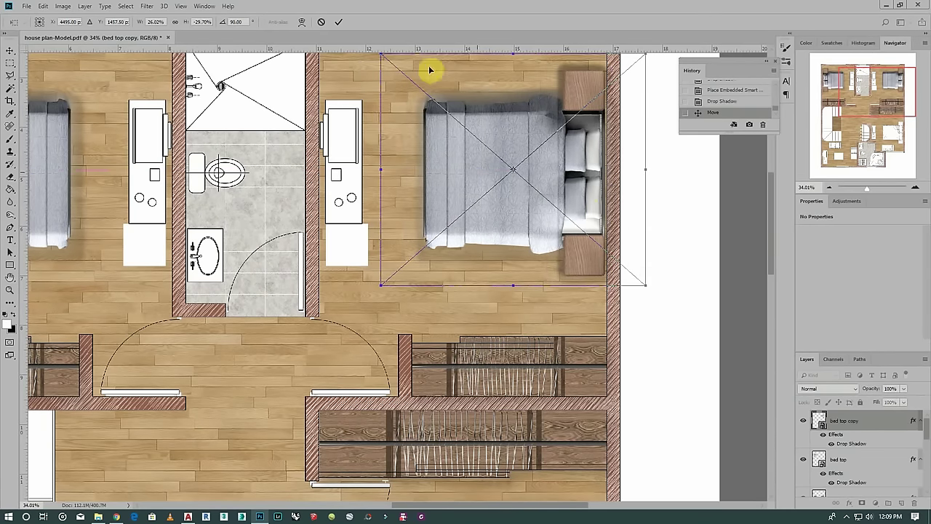
{"action": "left_click", "coordinate": [336, 26]}
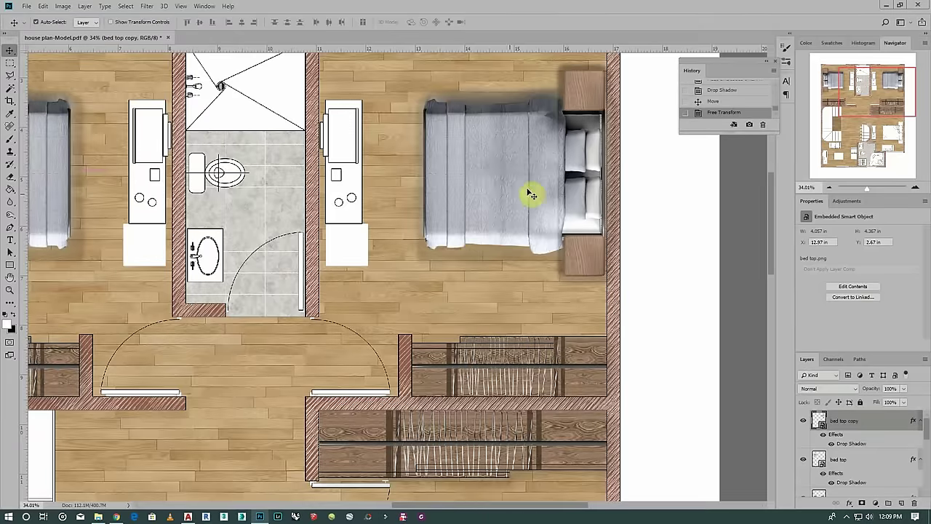
{"action": "scroll", "coordinate": [487, 165], "scroll_direction": "down", "scroll_amount": 2}
{"action": "scroll", "coordinate": [487, 165], "scroll_direction": "down", "scroll_amount": 1}
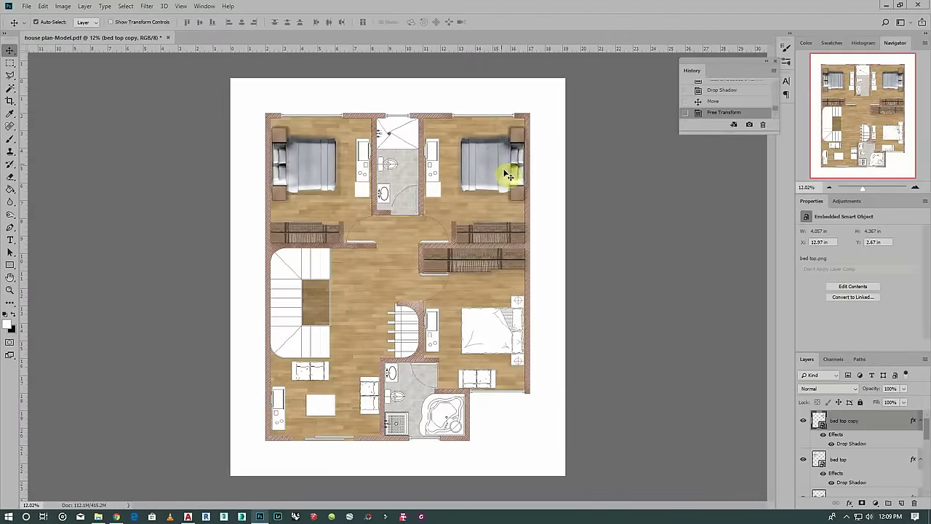
Copy a bed into the lower-right bedroom and lengthen it slightly leftward
{"action": "mouse_move", "coordinate": [507, 312]}
{"action": "left_mouse_down"}
{"action": "mouse_move", "coordinate": [497, 339]}
{"action": "mouse_move", "coordinate": [503, 328]}
{"action": "left_mouse_up"}
{"action": "scroll", "coordinate": [518, 365], "scroll_direction": "up", "scroll_amount": 1}
{"action": "scroll", "coordinate": [518, 364], "scroll_direction": "up", "scroll_amount": 1}
{"action": "scroll", "coordinate": [519, 360], "scroll_direction": "up", "scroll_amount": 1}
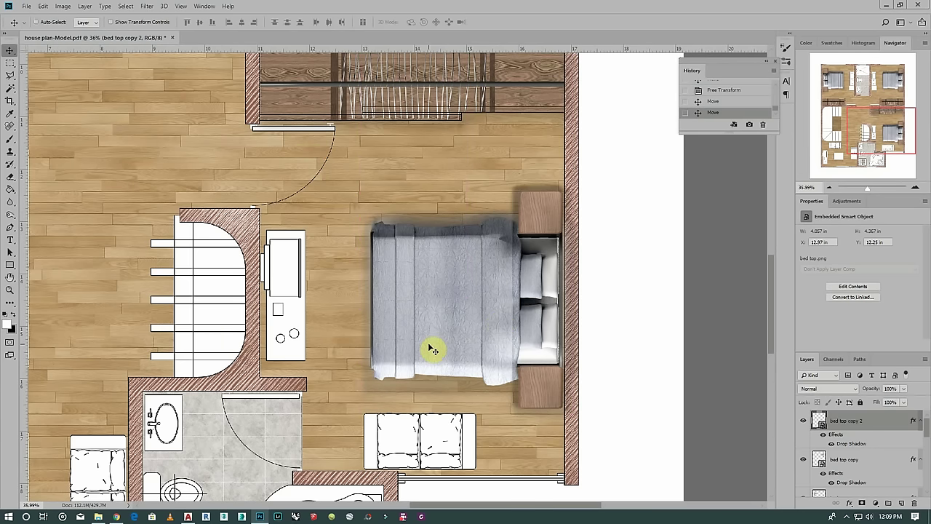
{"action": "key", "text": "ctrl+t"}
{"action": "left_click_drag", "start_coordinate": [325, 293], "coordinate": [323, 294]}
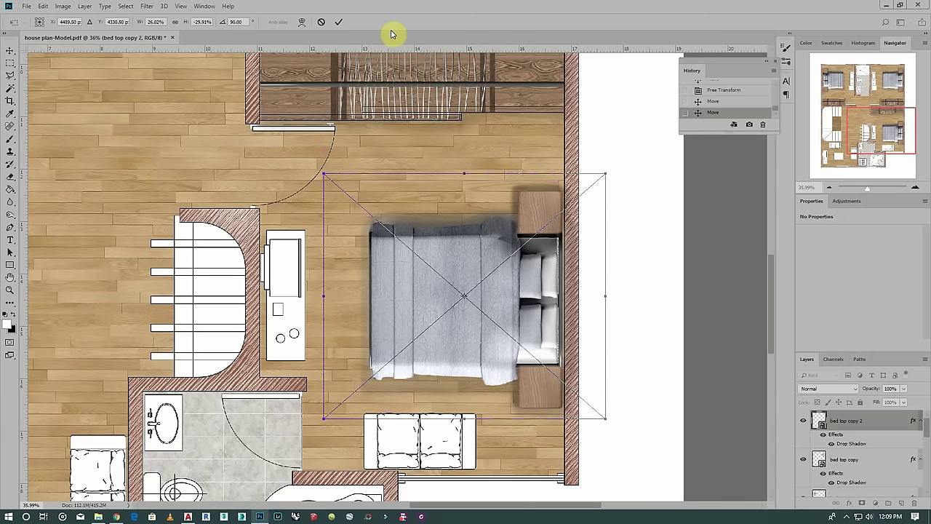
{"action": "left_click", "coordinate": [339, 22]}
{"action": "scroll", "coordinate": [463, 329], "scroll_direction": "down", "scroll_amount": 3}
{"action": "scroll", "coordinate": [464, 328], "scroll_direction": "down", "scroll_amount": 2}
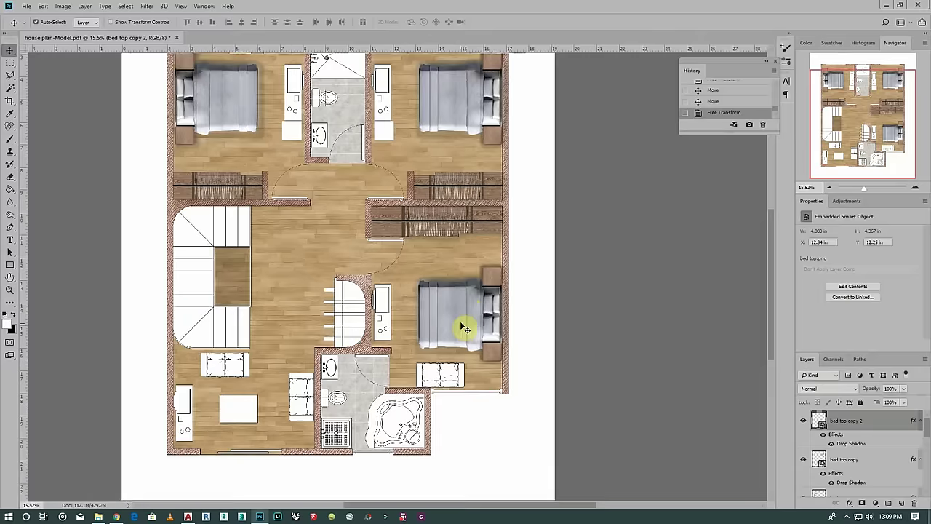
{"action": "scroll", "coordinate": [469, 311], "scroll_direction": "down", "scroll_amount": 1}
{"action": "scroll", "coordinate": [487, 302], "scroll_direction": "down", "scroll_amount": 1}
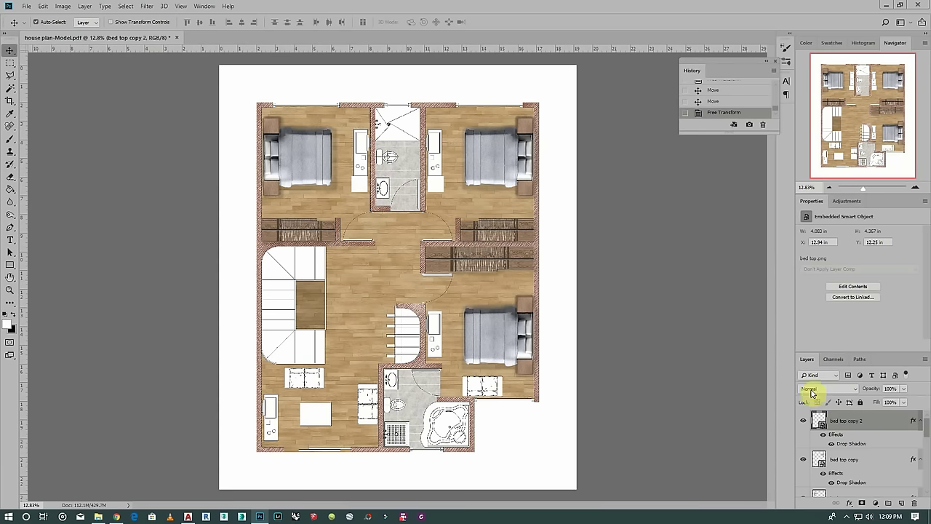
Fade Layer 2 by lowering its opacity
{"action": "scroll", "coordinate": [848, 458], "scroll_direction": "down", "scroll_amount": 2}
{"action": "scroll", "coordinate": [848, 459], "scroll_direction": "down", "scroll_amount": 1}
{"action": "scroll", "coordinate": [847, 457], "scroll_direction": "down", "scroll_amount": 2}
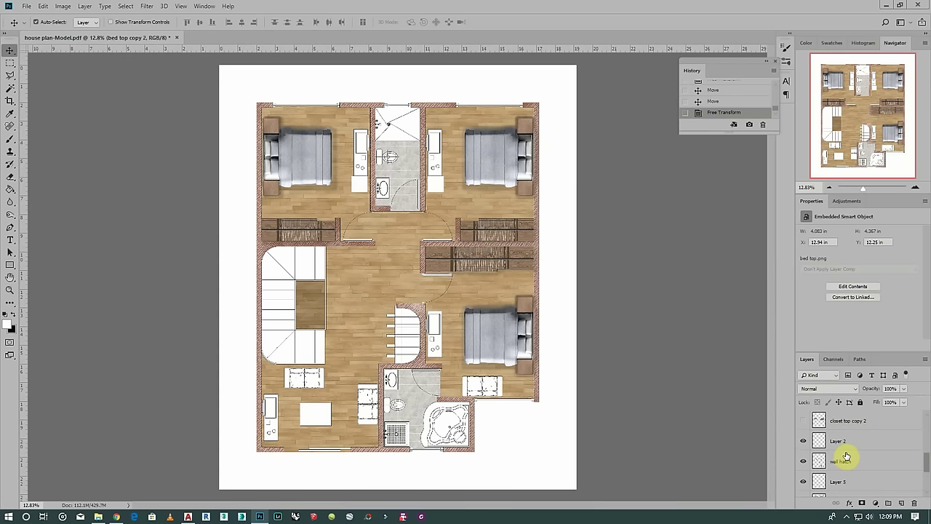
{"action": "left_click", "coordinate": [841, 436]}
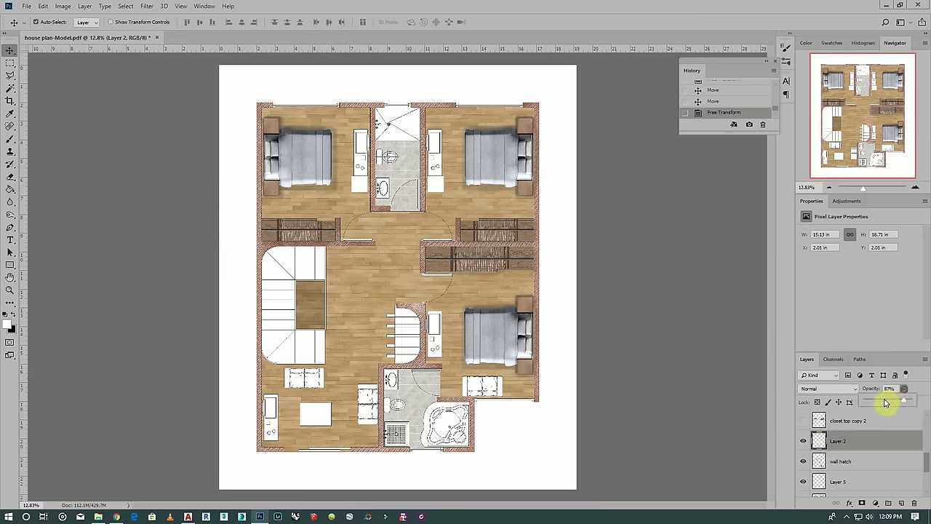
{"action": "left_click_drag", "start_coordinate": [885, 403], "coordinate": [884, 403]}
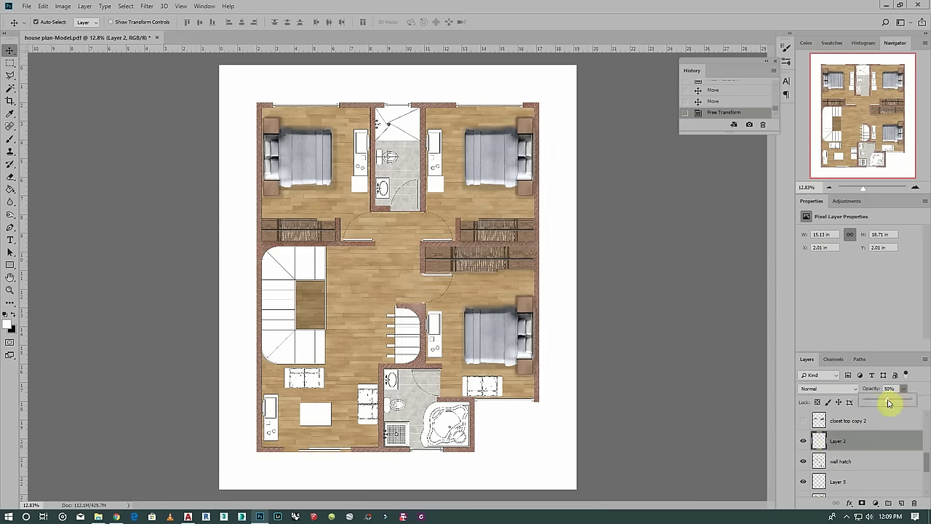
Give the wall hatch layer a drop shadow with 36% opacity and 128 px size
{"action": "left_click", "coordinate": [844, 461]}
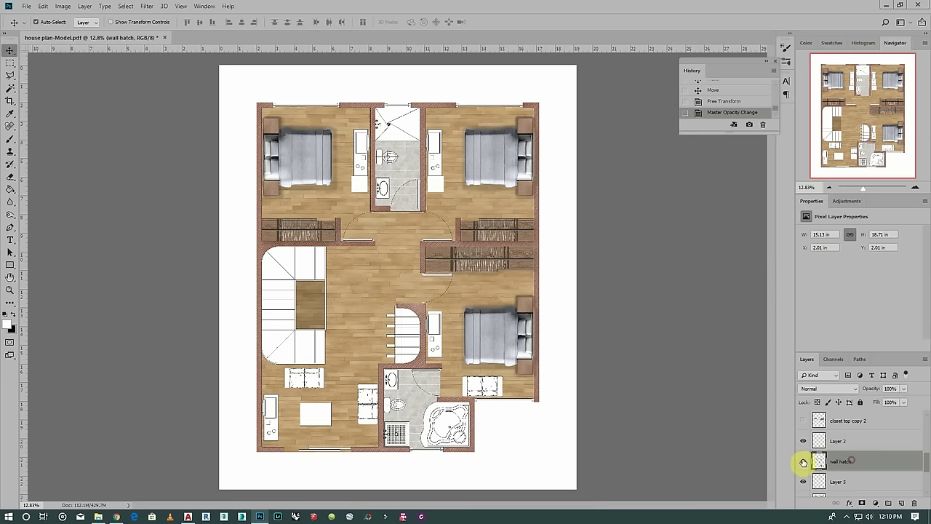
{"action": "left_click", "coordinate": [804, 462]}
{"action": "left_click", "coordinate": [804, 461]}
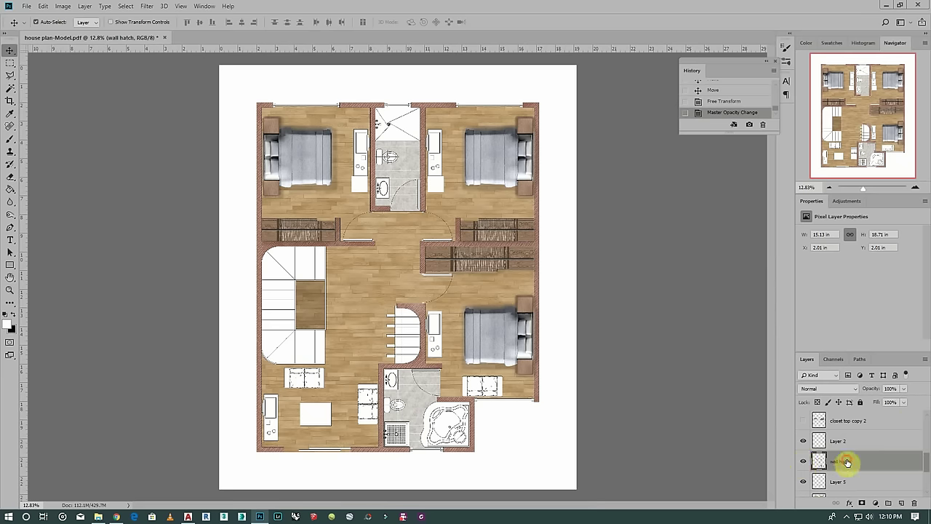
{"action": "left_click", "coordinate": [856, 502]}
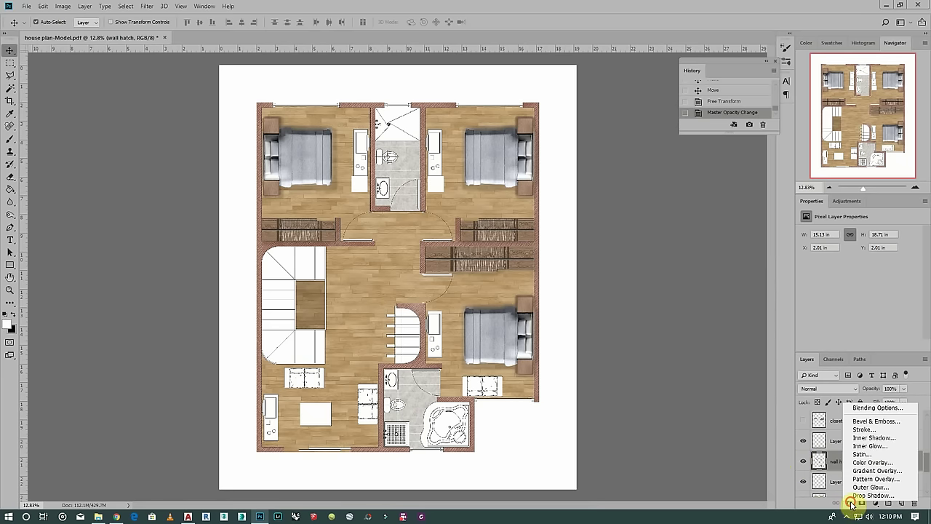
{"action": "left_click", "coordinate": [869, 494]}
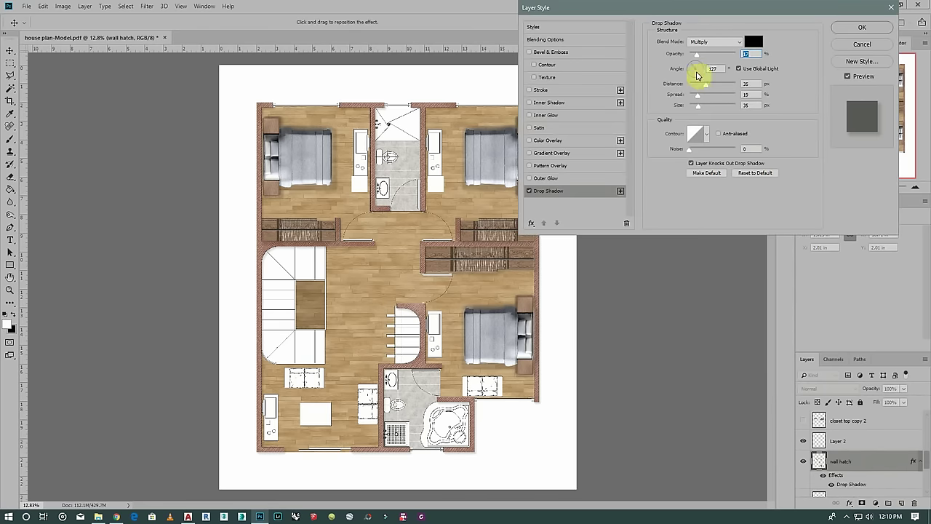
{"action": "left_click_drag", "start_coordinate": [697, 55], "coordinate": [707, 58]}
{"action": "left_click", "coordinate": [703, 106]}
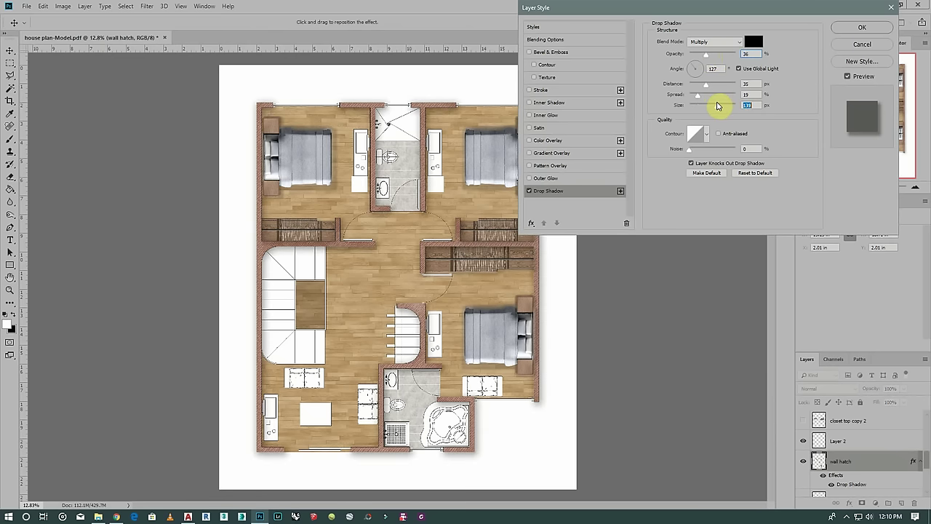
{"action": "left_click_drag", "start_coordinate": [716, 104], "coordinate": [705, 56]}
{"action": "left_click", "coordinate": [707, 55]}
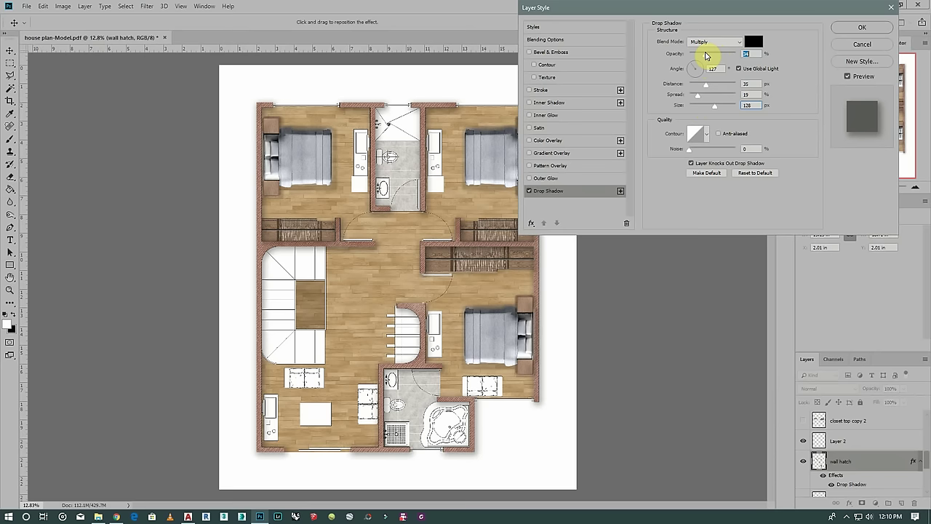
{"action": "left_click", "coordinate": [844, 31]}
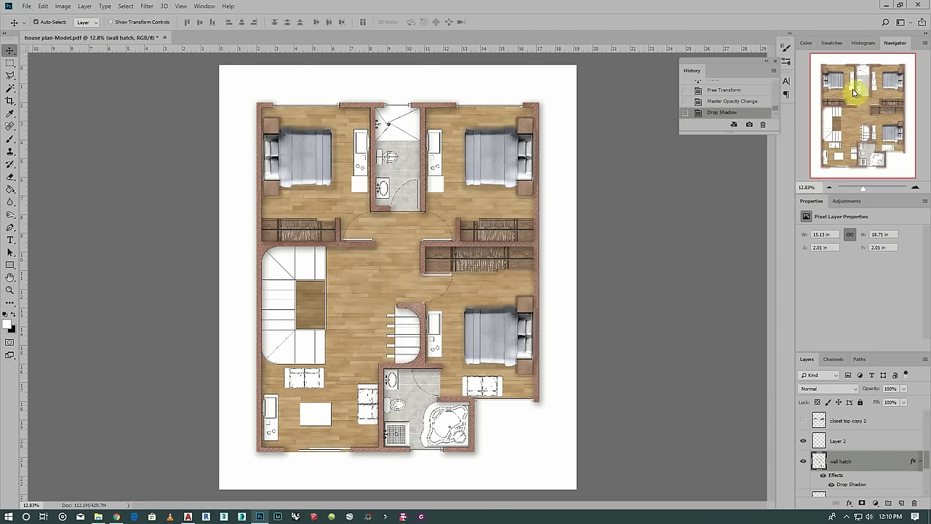
{"action": "scroll", "coordinate": [499, 193], "scroll_direction": "up", "scroll_amount": 1}
{"action": "scroll", "coordinate": [509, 198], "scroll_direction": "up", "scroll_amount": 1}
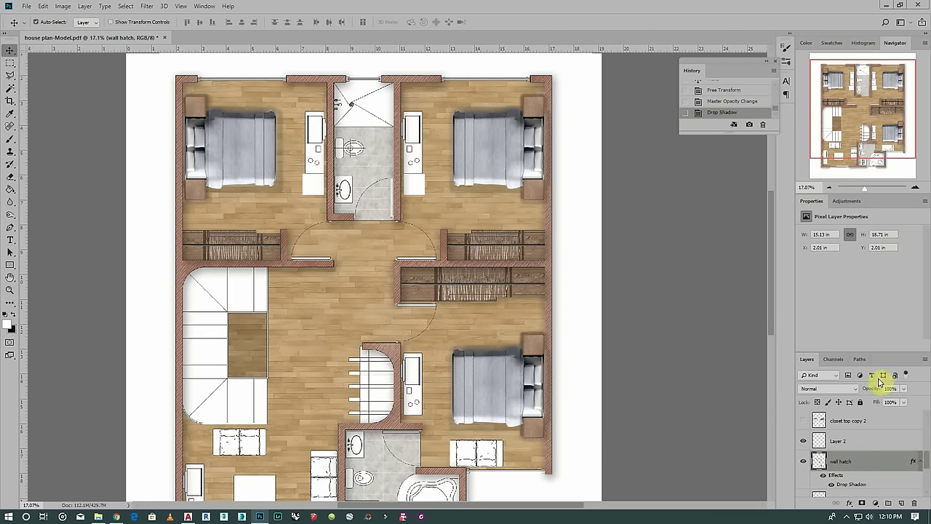
{"action": "scroll", "coordinate": [390, 145], "scroll_direction": "down", "scroll_amount": 1}
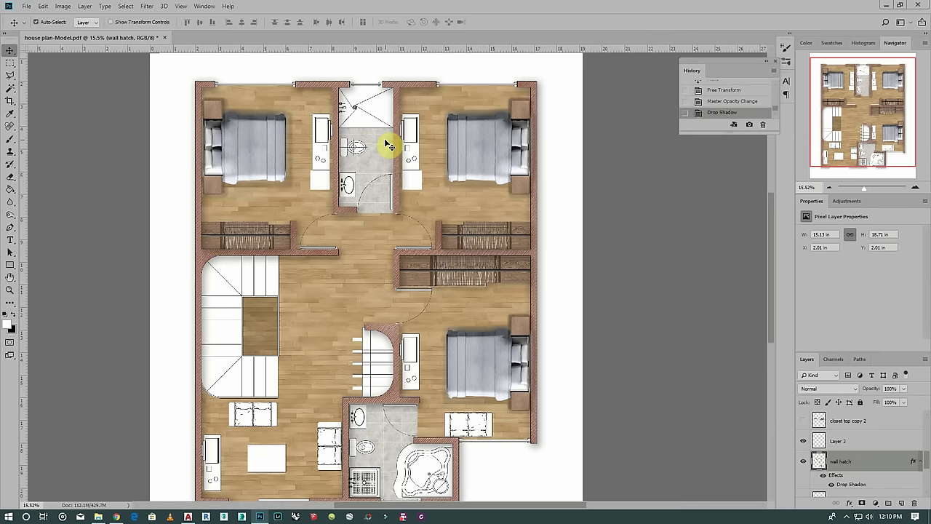
{"action": "scroll", "coordinate": [390, 146], "scroll_direction": "down", "scroll_amount": 1}
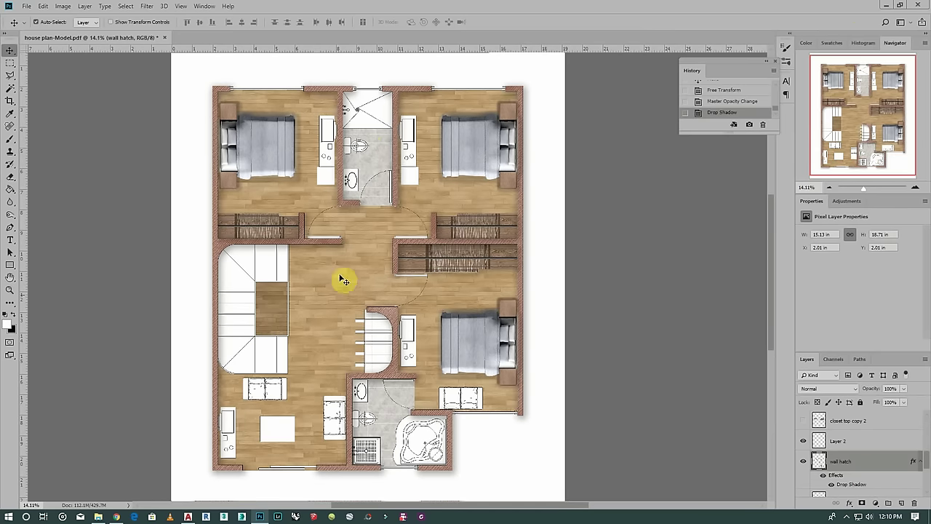
Drag the sofa top image from the plan render tutorial folder onto the plan
{"action": "left_click", "coordinate": [98, 516]}
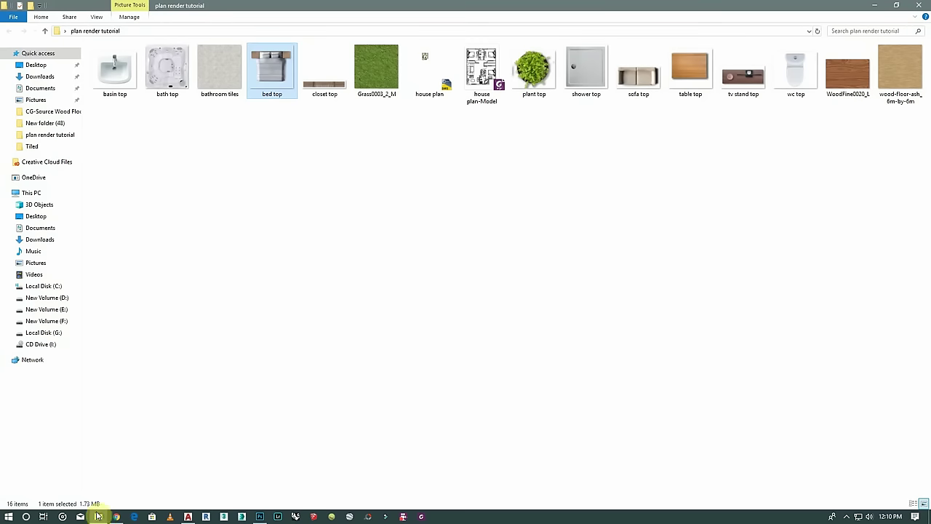
{"action": "left_click", "coordinate": [333, 125]}
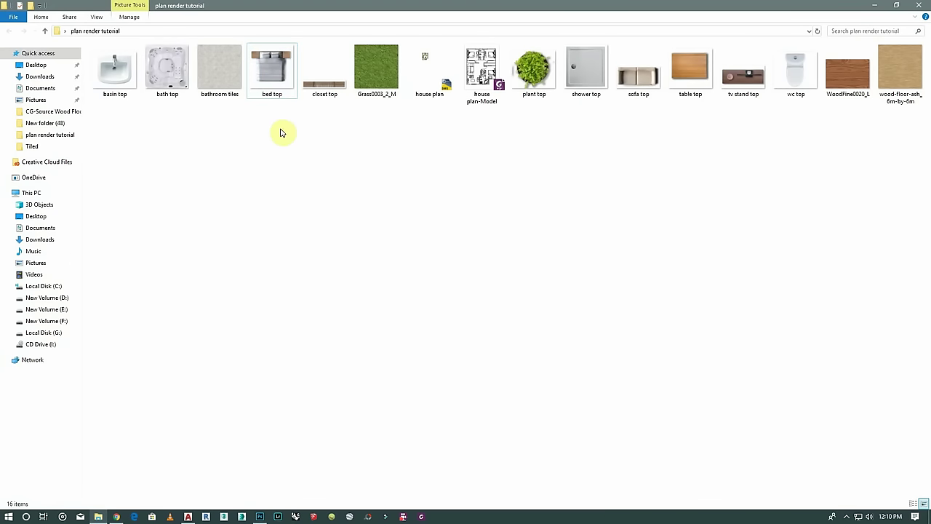
{"action": "left_click", "coordinate": [635, 84]}
{"action": "left_click_drag", "start_coordinate": [634, 84], "coordinate": [329, 384]}
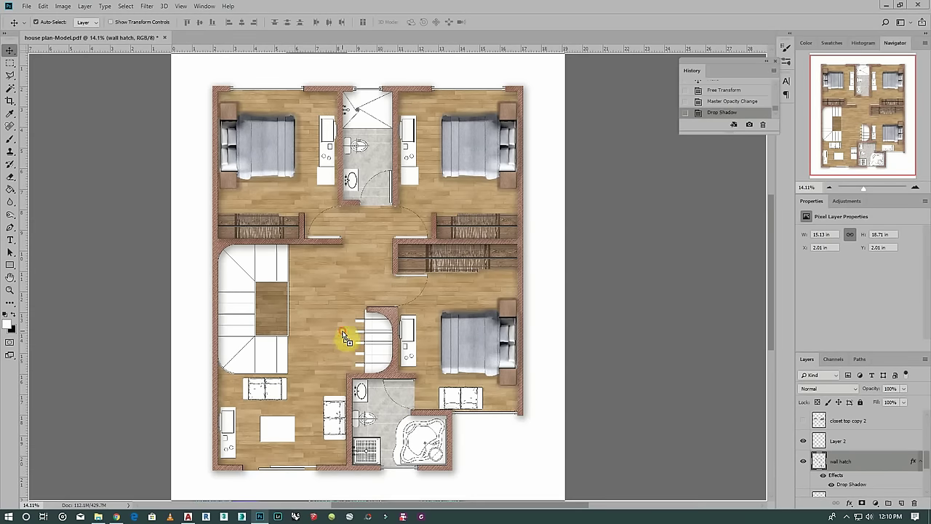
Shrink the sofa, flip it horizontally and vertically, rotate 90° clockwise, and place it beside the stairs
{"action": "left_click_drag", "start_coordinate": [343, 333], "coordinate": [343, 333]}
{"action": "left_click_drag", "start_coordinate": [227, 347], "coordinate": [359, 280]}
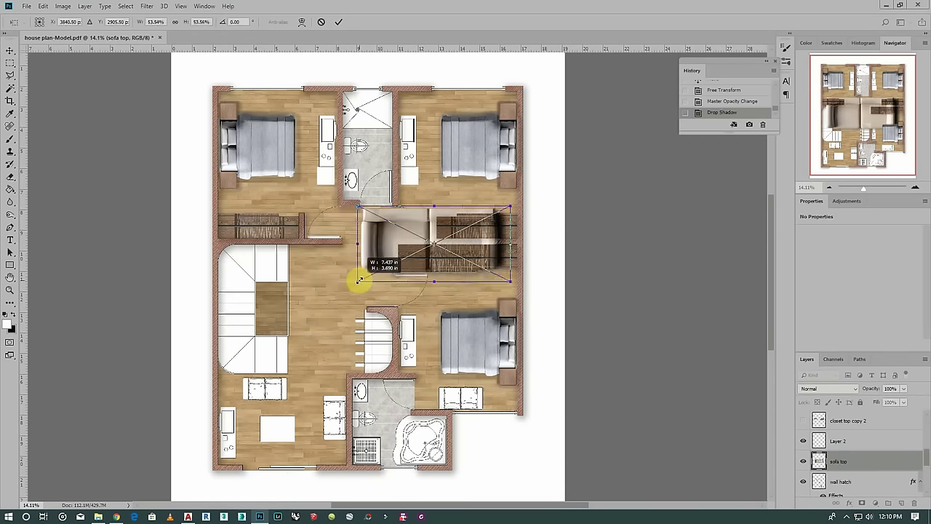
{"action": "right_click", "coordinate": [487, 235]}
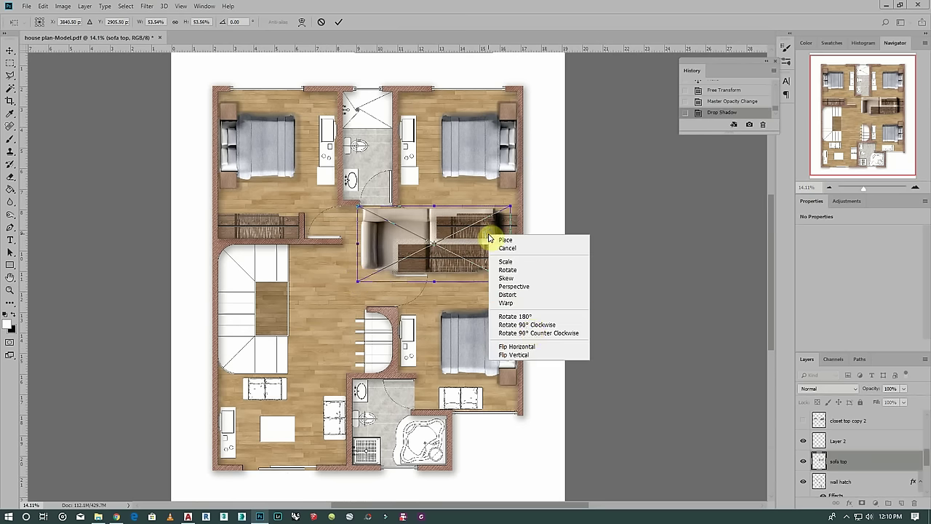
{"action": "left_click", "coordinate": [533, 348]}
{"action": "right_click", "coordinate": [486, 255]}
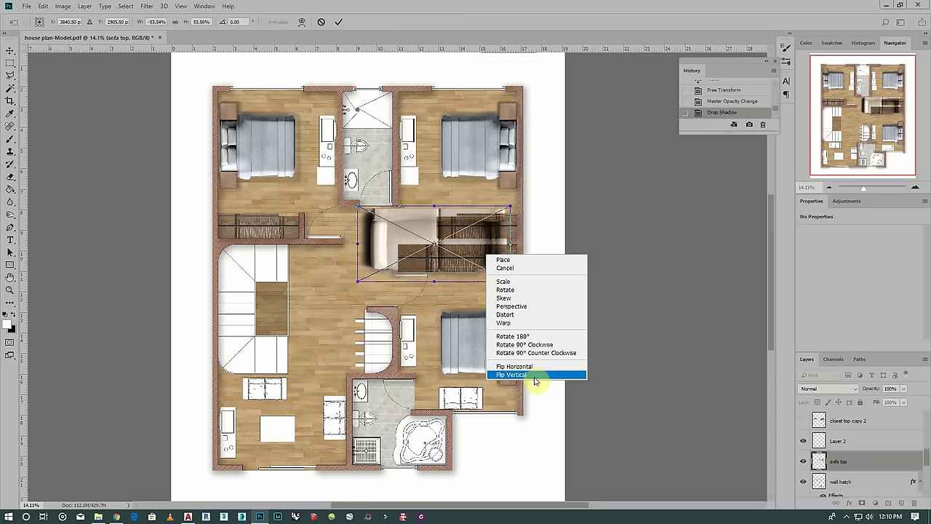
{"action": "left_click", "coordinate": [534, 375]}
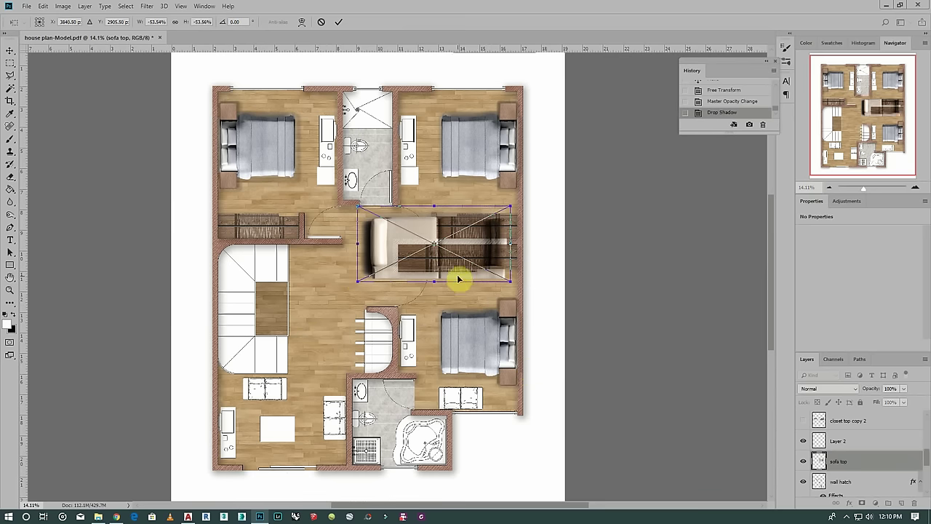
{"action": "right_click", "coordinate": [469, 276]}
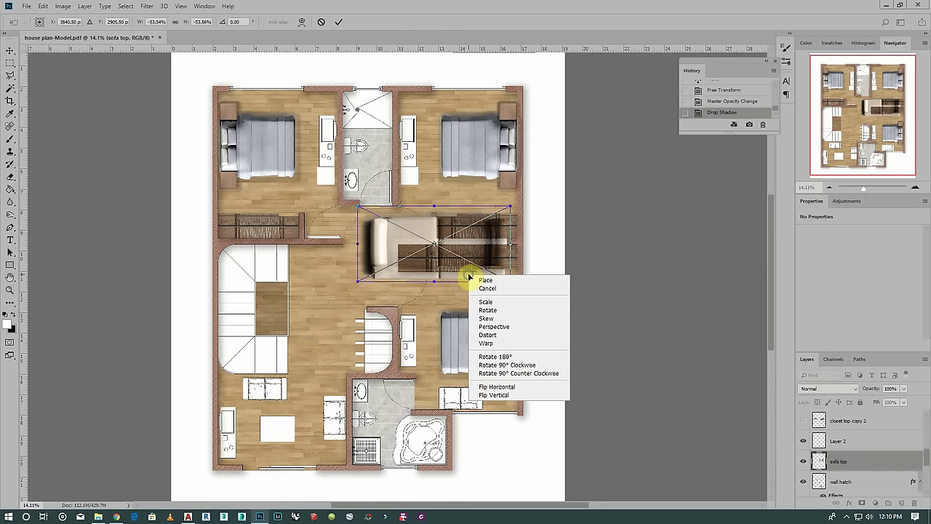
{"action": "left_click", "coordinate": [520, 366]}
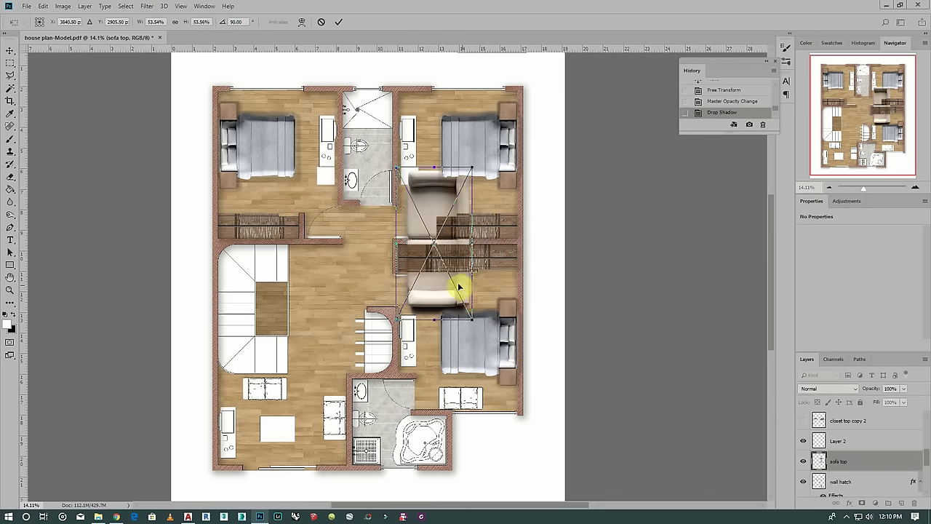
{"action": "left_click_drag", "start_coordinate": [397, 390], "coordinate": [342, 436]}
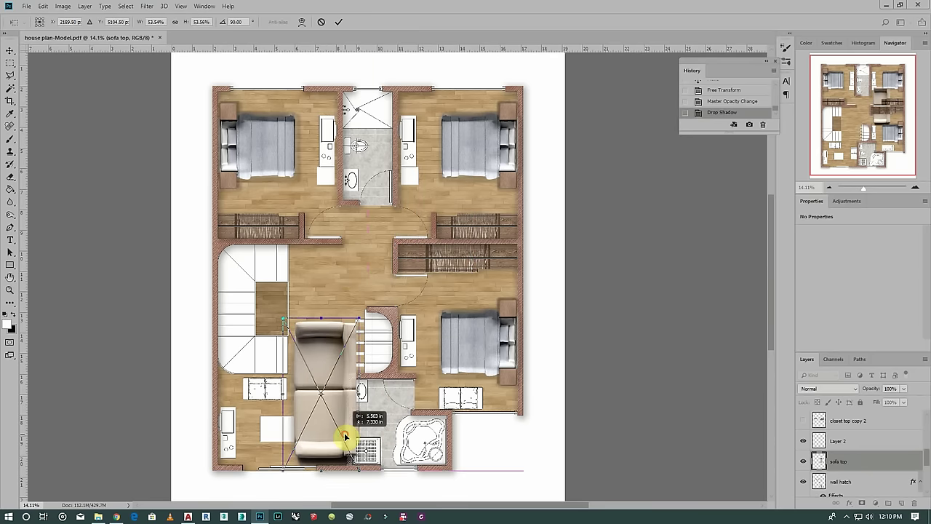
{"action": "left_click", "coordinate": [338, 21]}
Move the sofa layer to the top and resize it to 1.327 × 2.723 in against the bathroom wall
{"action": "mouse_move", "coordinate": [843, 463]}
{"action": "left_mouse_down"}
{"action": "mouse_move", "coordinate": [842, 391]}
{"action": "mouse_move", "coordinate": [852, 421]}
{"action": "left_mouse_up"}
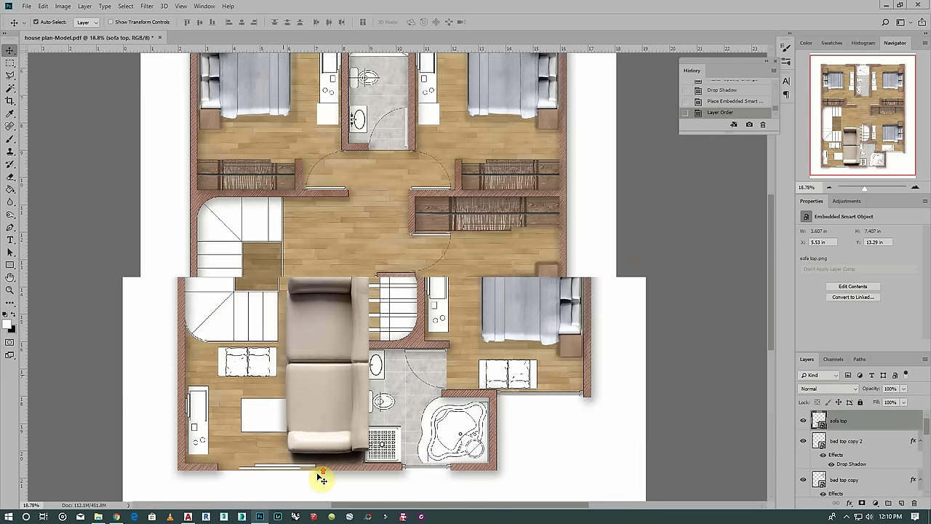
{"action": "scroll", "coordinate": [320, 469], "scroll_direction": "up", "scroll_amount": 3}
{"action": "key", "text": "ctrl+t"}
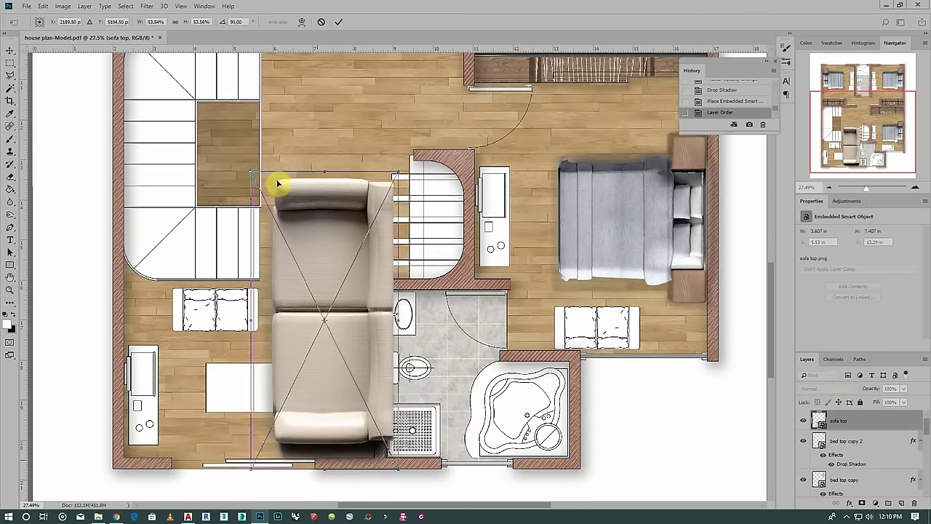
{"action": "mouse_move", "coordinate": [250, 177]}
{"action": "left_mouse_down"}
{"action": "mouse_move", "coordinate": [390, 353]}
{"action": "mouse_move", "coordinate": [395, 373]}
{"action": "mouse_move", "coordinate": [359, 366]}
{"action": "mouse_move", "coordinate": [353, 354]}
{"action": "left_mouse_up"}
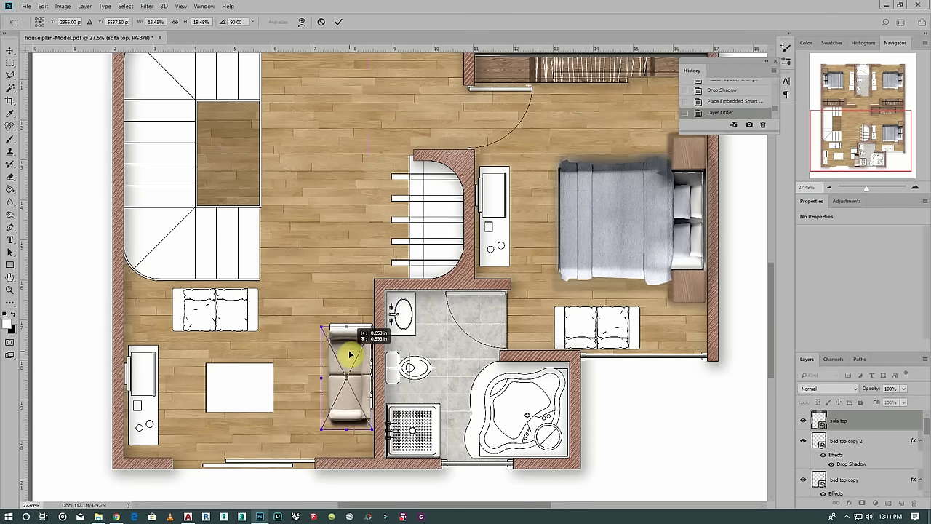
{"action": "scroll", "coordinate": [379, 462], "scroll_direction": "up", "scroll_amount": 1}
{"action": "scroll", "coordinate": [342, 412], "scroll_direction": "up", "scroll_amount": 1}
{"action": "scroll", "coordinate": [354, 356], "scroll_direction": "up", "scroll_amount": 1}
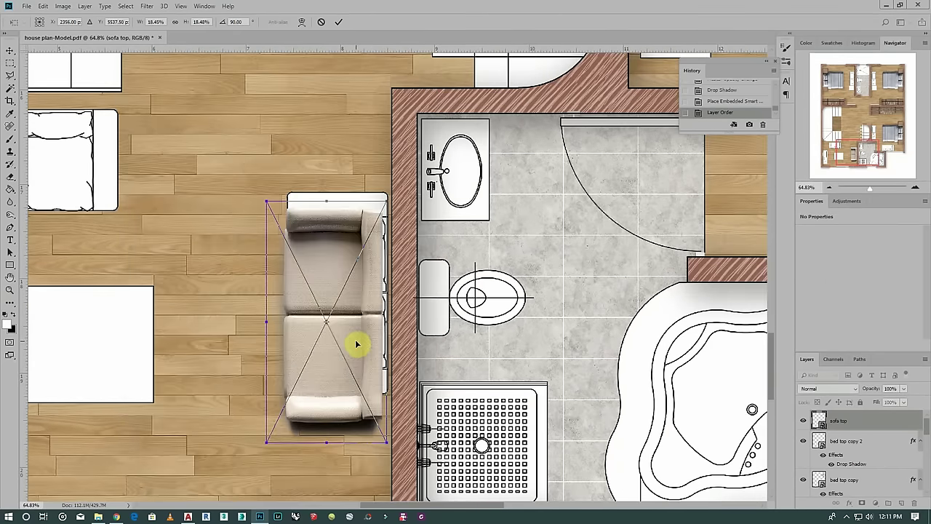
{"action": "left_click_drag", "start_coordinate": [357, 344], "coordinate": [364, 324]}
{"action": "left_click_drag", "start_coordinate": [270, 426], "coordinate": [249, 435]}
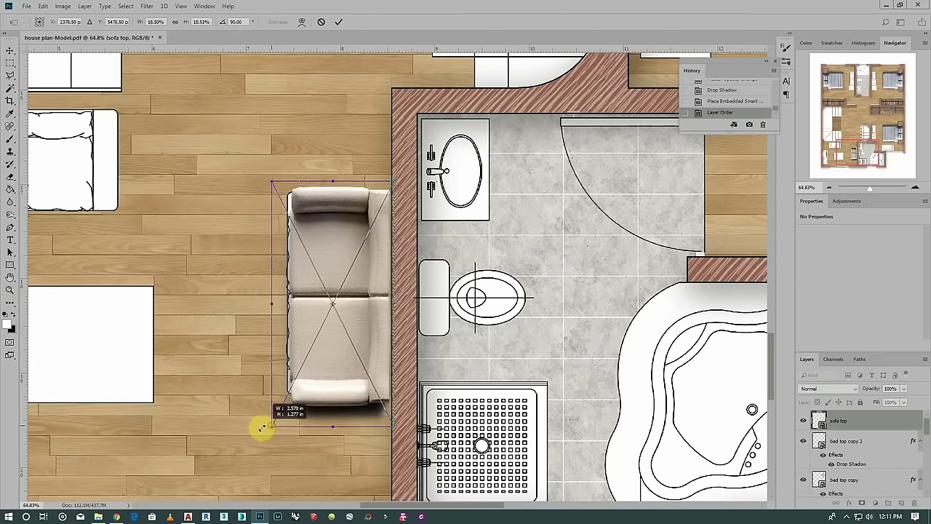
{"action": "left_click_drag", "start_coordinate": [362, 335], "coordinate": [362, 330]}
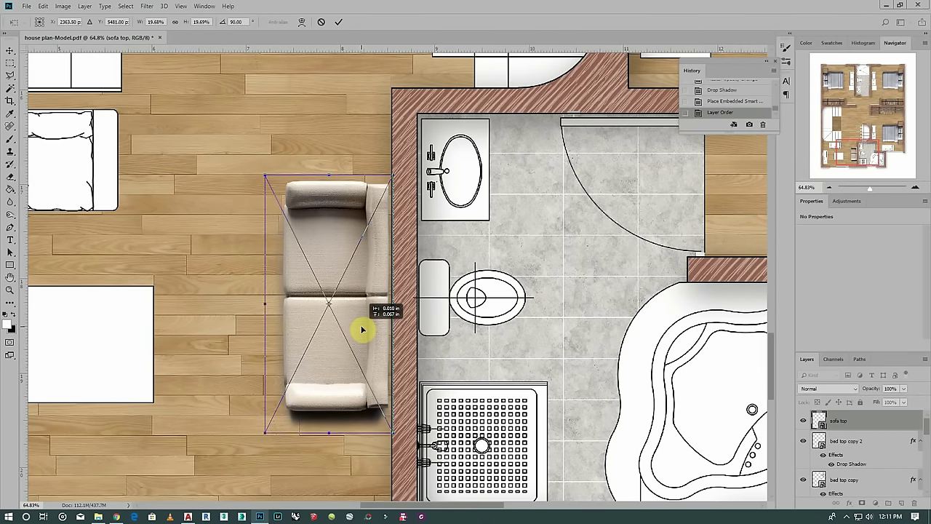
{"action": "key", "text": "Return"}
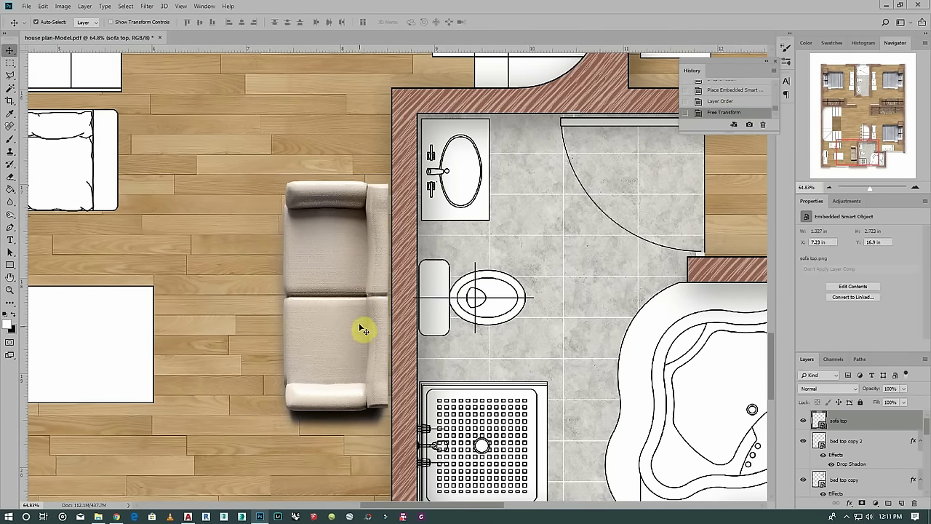
{"action": "scroll", "coordinate": [540, 270], "scroll_direction": "down", "scroll_amount": 5}
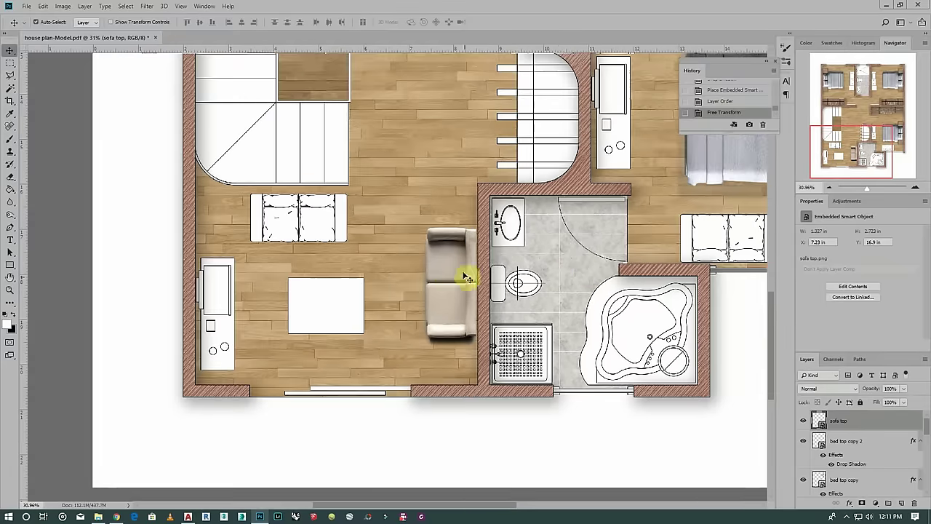
{"action": "scroll", "coordinate": [451, 273], "scroll_direction": "up", "scroll_amount": 3}
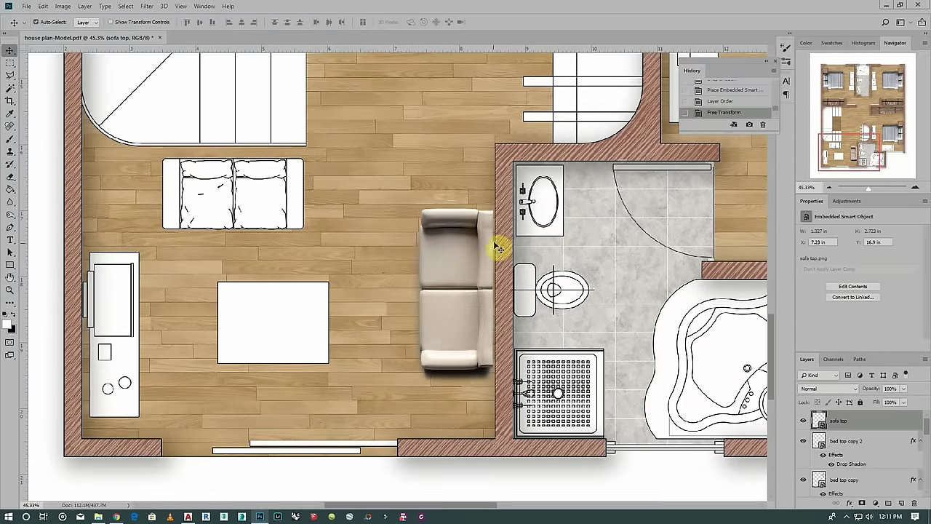
Duplicate the sofa, rotate it 90° counter-clockwise, and place it over the sketched sofa near the top
{"action": "left_click_drag", "start_coordinate": [467, 260], "coordinate": [269, 211]}
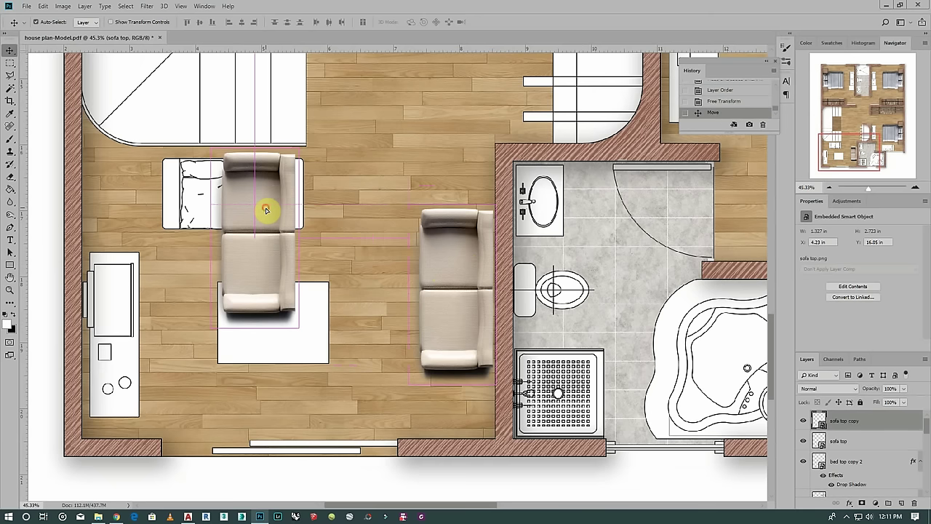
{"action": "key", "text": "ctrl+t"}
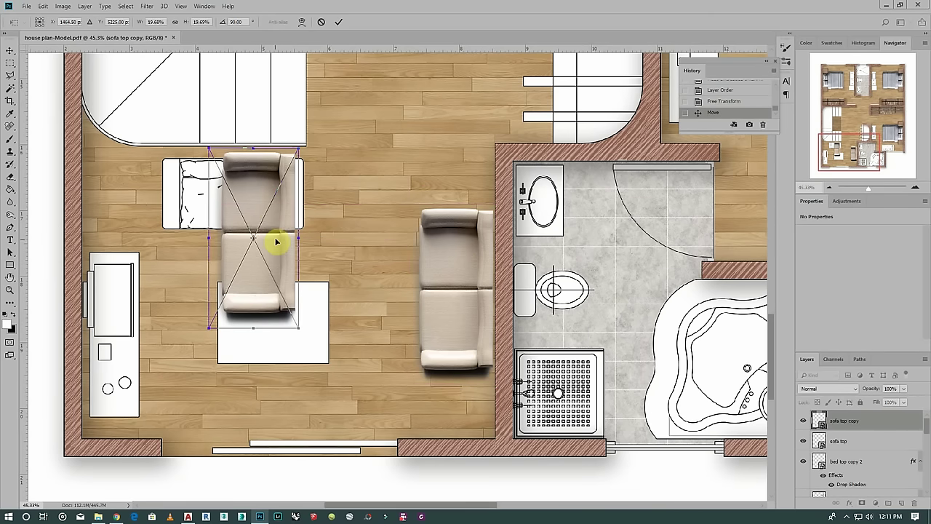
{"action": "right_click", "coordinate": [276, 241]}
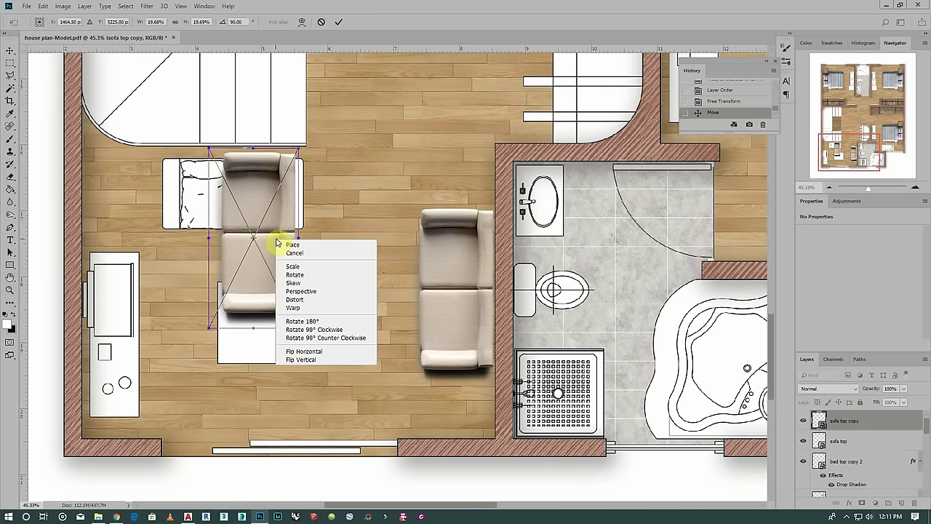
{"action": "left_click", "coordinate": [325, 339]}
{"action": "left_click_drag", "start_coordinate": [301, 245], "coordinate": [283, 199]}
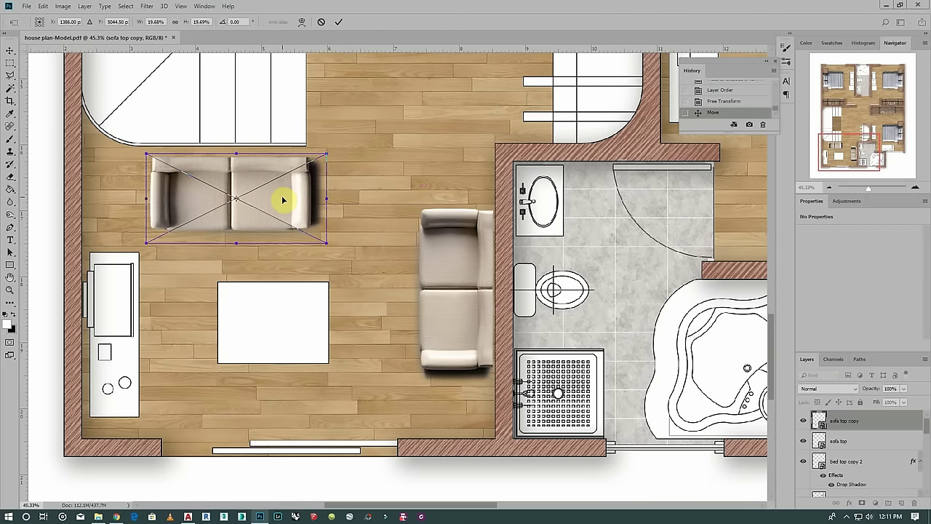
{"action": "key", "text": "Return"}
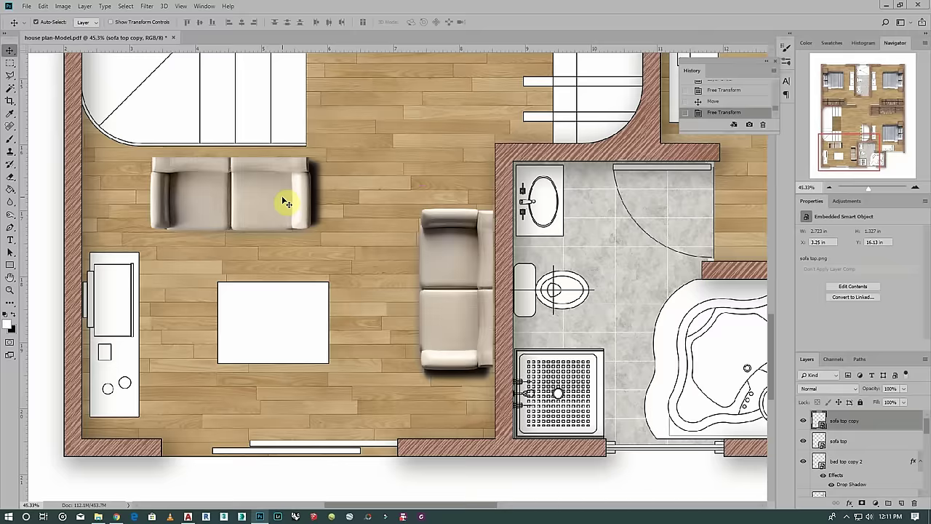
Drag the tv stand top image from the furniture folder onto the plan
{"action": "scroll", "coordinate": [306, 225], "scroll_direction": "down", "scroll_amount": 2}
{"action": "scroll", "coordinate": [302, 243], "scroll_direction": "down", "scroll_amount": 1}
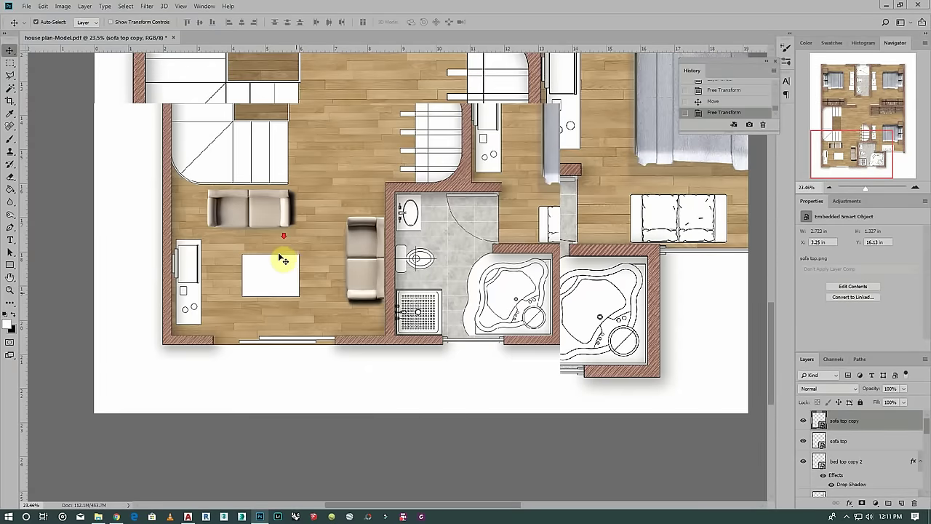
{"action": "scroll", "coordinate": [286, 257], "scroll_direction": "down", "scroll_amount": 3}
{"action": "scroll", "coordinate": [297, 291], "scroll_direction": "down", "scroll_amount": 1}
{"action": "scroll", "coordinate": [320, 287], "scroll_direction": "down", "scroll_amount": 1}
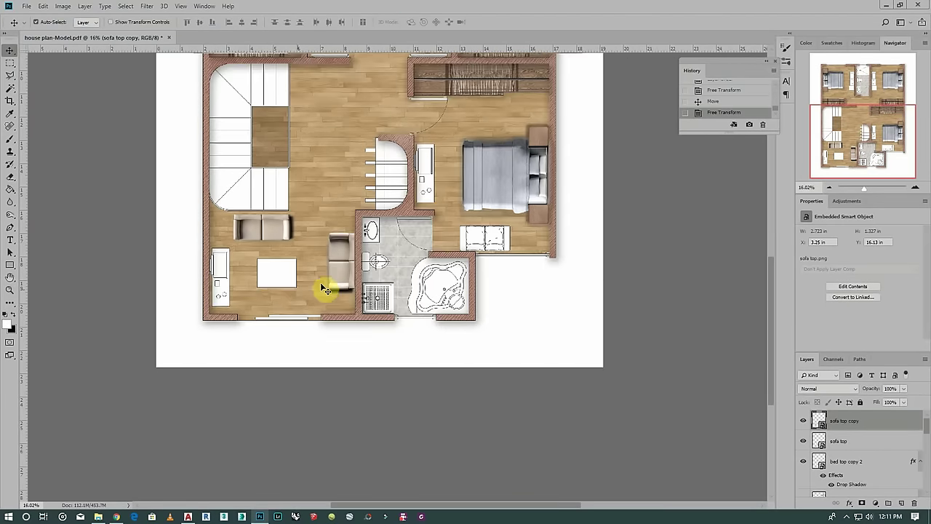
{"action": "scroll", "coordinate": [318, 304], "scroll_direction": "down", "scroll_amount": 1}
{"action": "scroll", "coordinate": [318, 305], "scroll_direction": "down", "scroll_amount": 1}
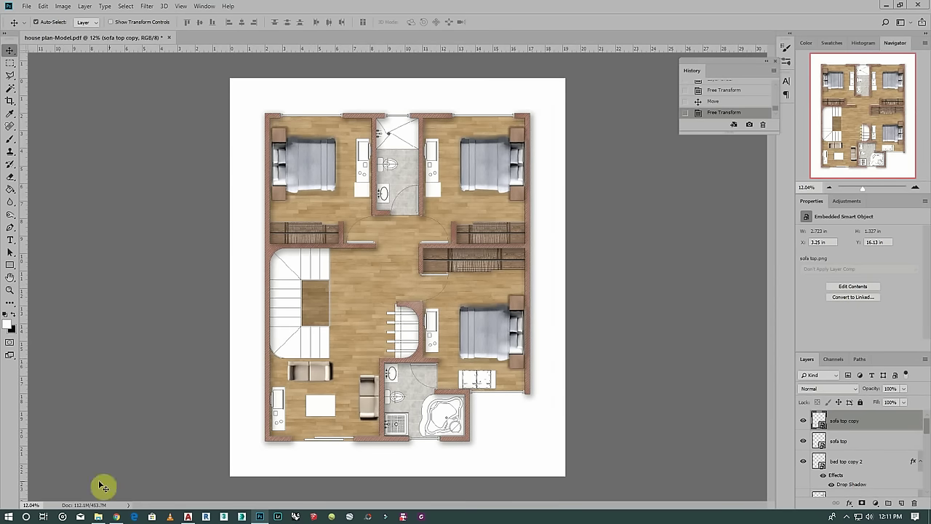
{"action": "left_click", "coordinate": [98, 516]}
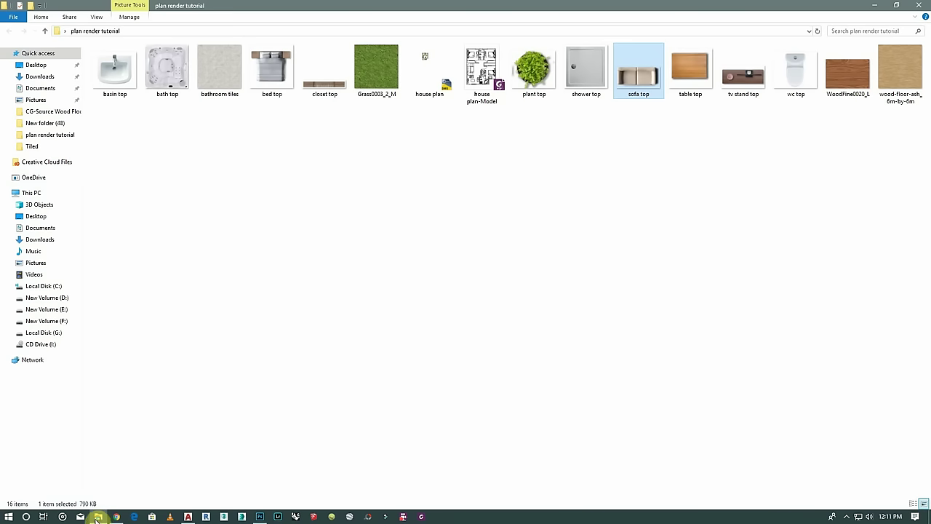
{"action": "left_click", "coordinate": [726, 81]}
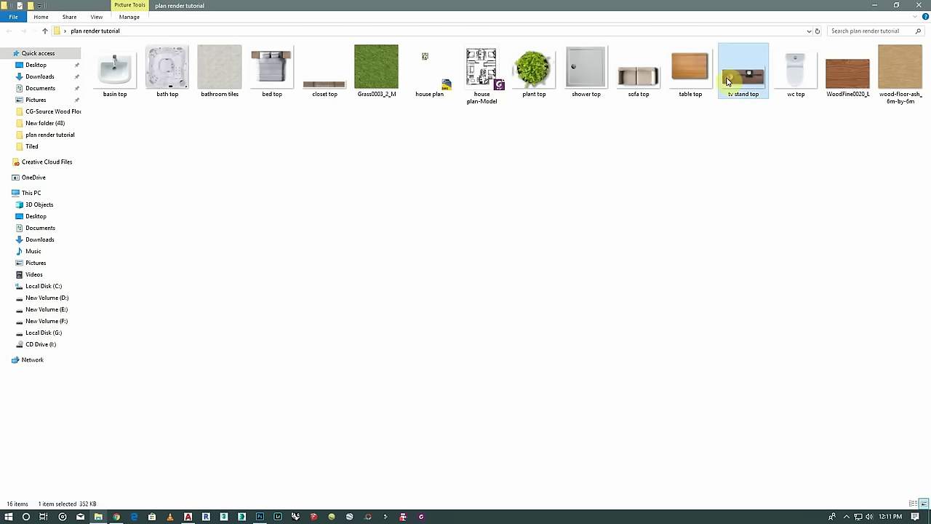
{"action": "mouse_move", "coordinate": [743, 72]}
{"action": "left_mouse_down"}
{"action": "mouse_move", "coordinate": [304, 438]}
{"action": "mouse_move", "coordinate": [307, 416]}
{"action": "left_mouse_up"}
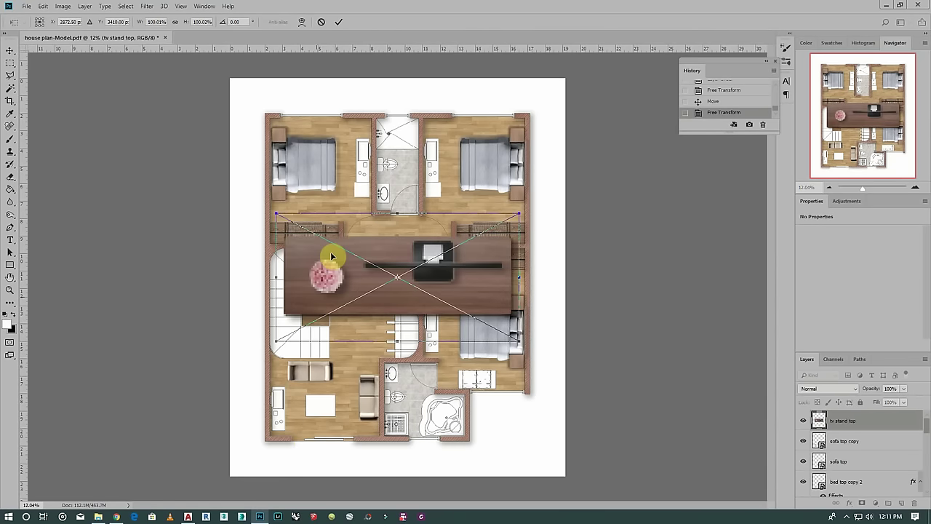
Shrink the TV stand to about 43%, rotate it 90° counter-clockwise, and move it to the living room's lower left
{"action": "scroll", "coordinate": [334, 443], "scroll_direction": "up", "scroll_amount": 1}
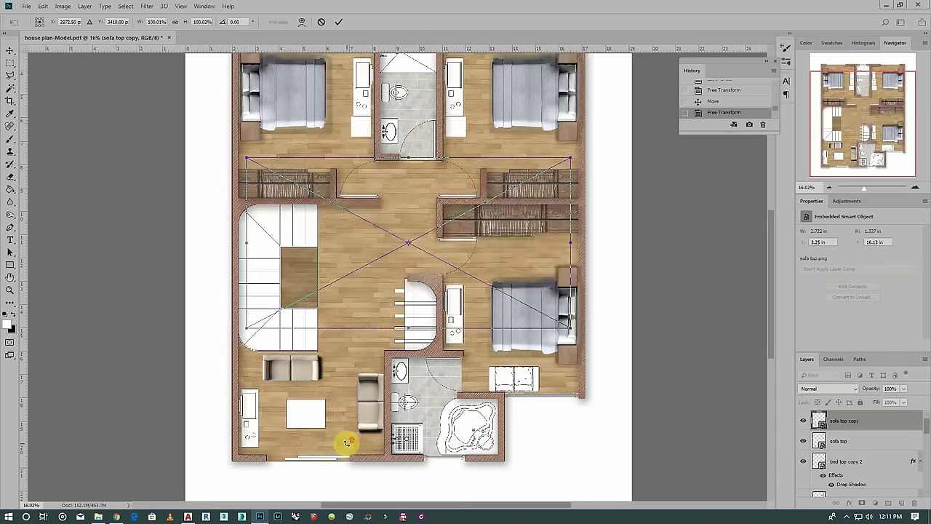
{"action": "left_click_drag", "start_coordinate": [248, 158], "coordinate": [420, 270]}
{"action": "right_click", "coordinate": [547, 284]}
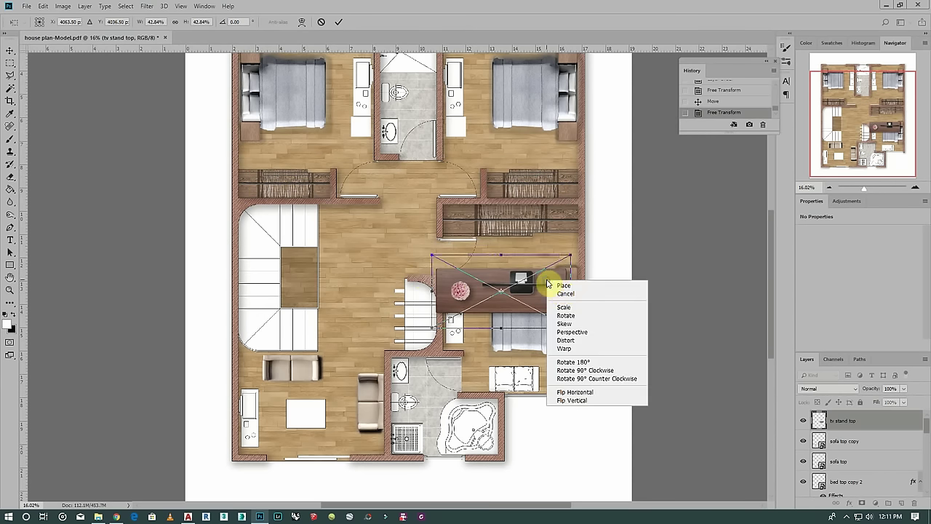
{"action": "left_click", "coordinate": [593, 378]}
{"action": "mouse_move", "coordinate": [519, 291]}
{"action": "left_mouse_down"}
{"action": "mouse_move", "coordinate": [434, 332]}
{"action": "mouse_move", "coordinate": [293, 497]}
{"action": "left_mouse_up"}
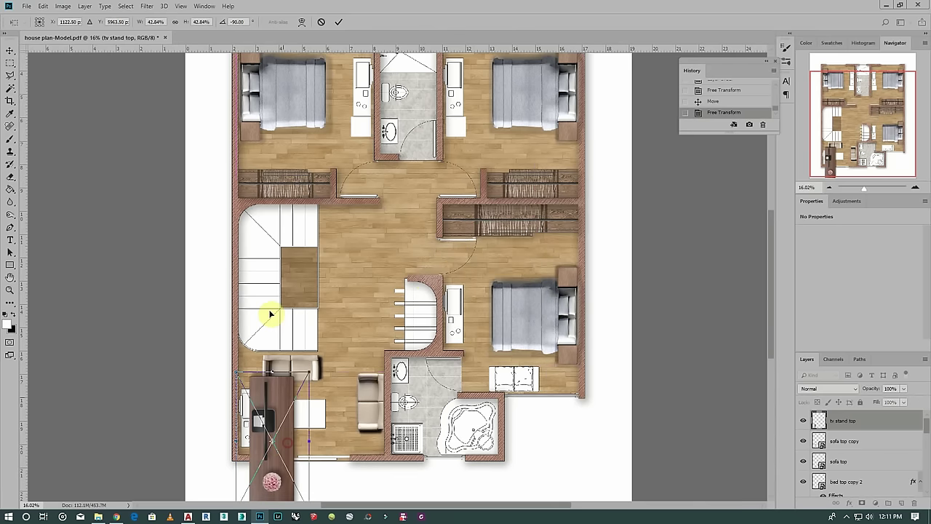
{"action": "scroll", "coordinate": [294, 496], "scroll_direction": "up", "scroll_amount": 2}
{"action": "scroll", "coordinate": [259, 181], "scroll_direction": "down", "scroll_amount": 1}
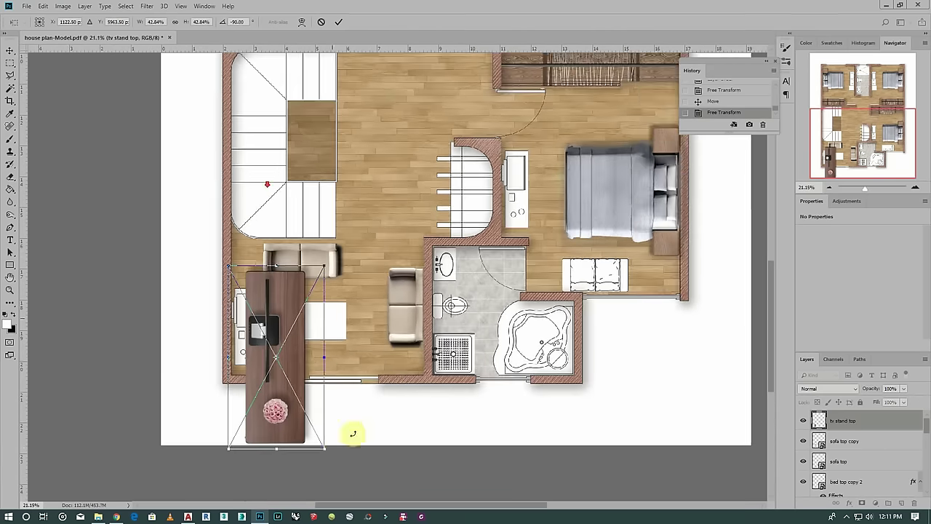
Fit the TV stand to 1.043 × 2.607 in against the left wall and commit it
{"action": "left_click_drag", "start_coordinate": [325, 446], "coordinate": [281, 343]}
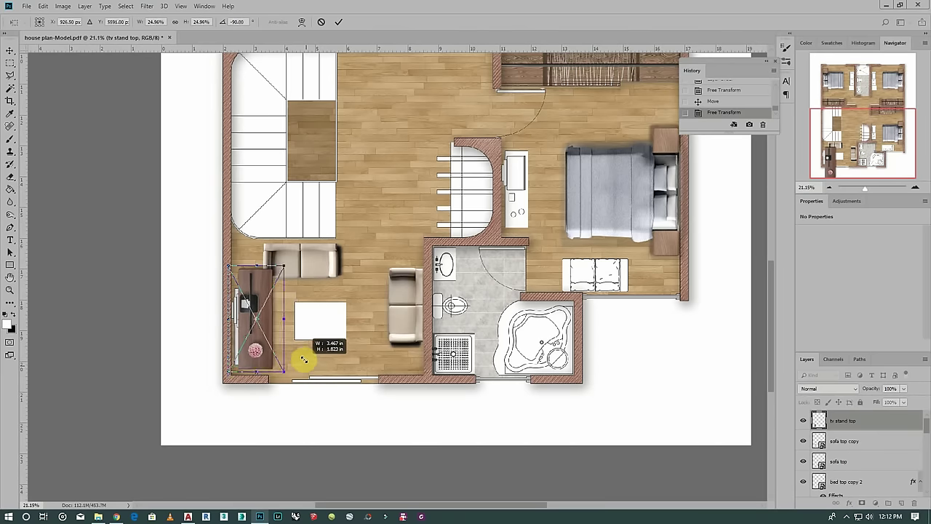
{"action": "scroll", "coordinate": [239, 373], "scroll_direction": "up", "scroll_amount": 1}
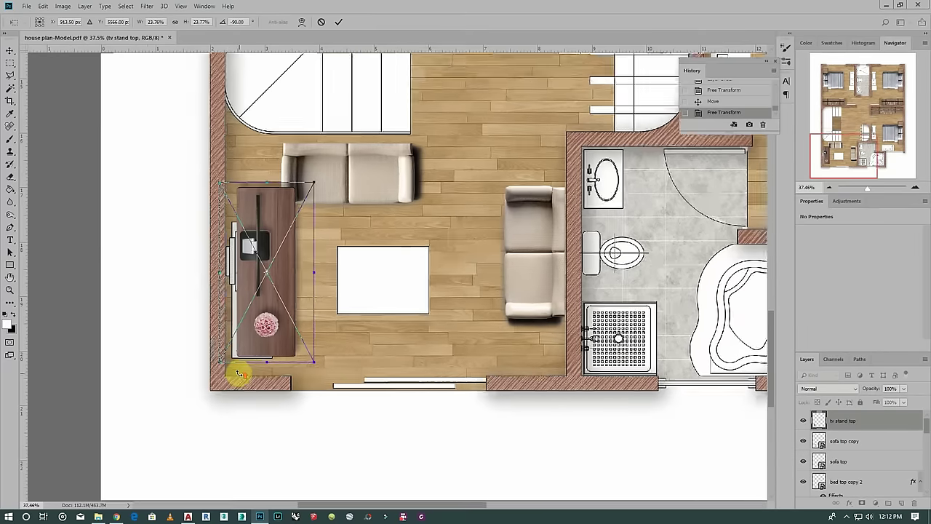
{"action": "scroll", "coordinate": [239, 373], "scroll_direction": "up", "scroll_amount": 1}
{"action": "mouse_move", "coordinate": [287, 214]}
{"action": "left_mouse_down"}
{"action": "mouse_move", "coordinate": [284, 246]}
{"action": "mouse_move", "coordinate": [270, 244]}
{"action": "left_mouse_up"}
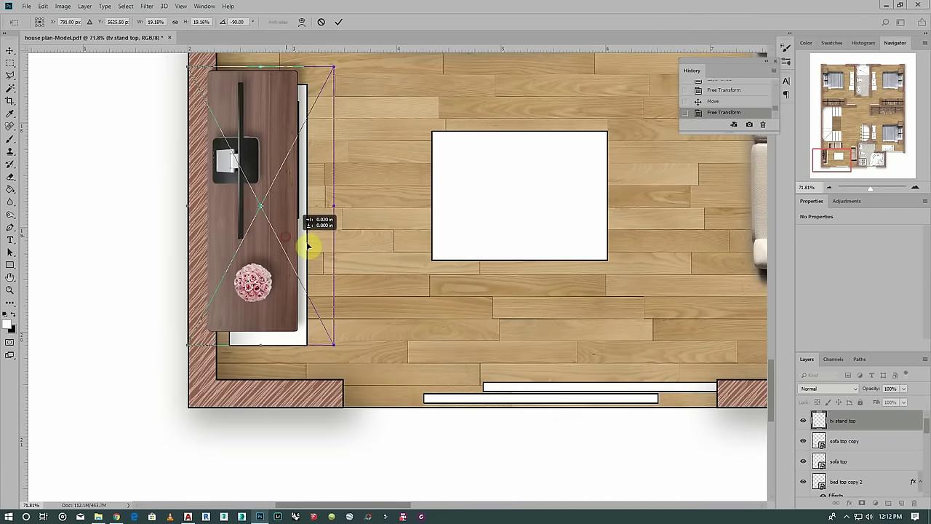
{"action": "left_click_drag", "start_coordinate": [307, 245], "coordinate": [298, 249]}
{"action": "left_click_drag", "start_coordinate": [262, 346], "coordinate": [273, 357]}
{"action": "left_click_drag", "start_coordinate": [268, 71], "coordinate": [269, 76]}
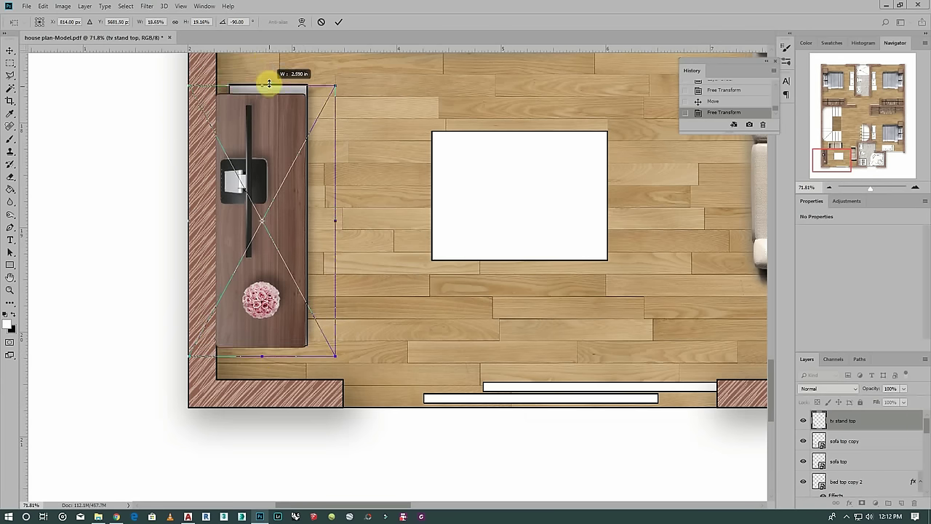
{"action": "left_click_drag", "start_coordinate": [334, 215], "coordinate": [340, 214]}
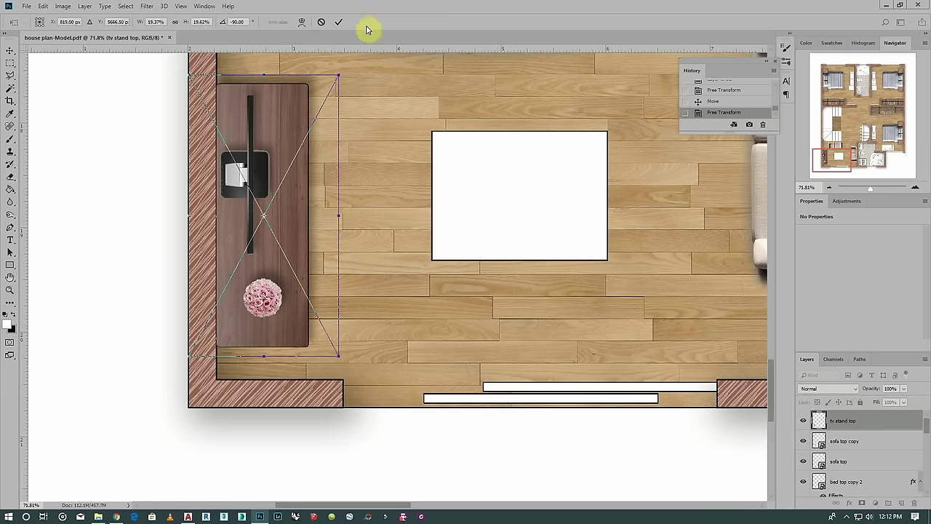
{"action": "left_click", "coordinate": [339, 24]}
{"action": "scroll", "coordinate": [251, 349], "scroll_direction": "down", "scroll_amount": 3}
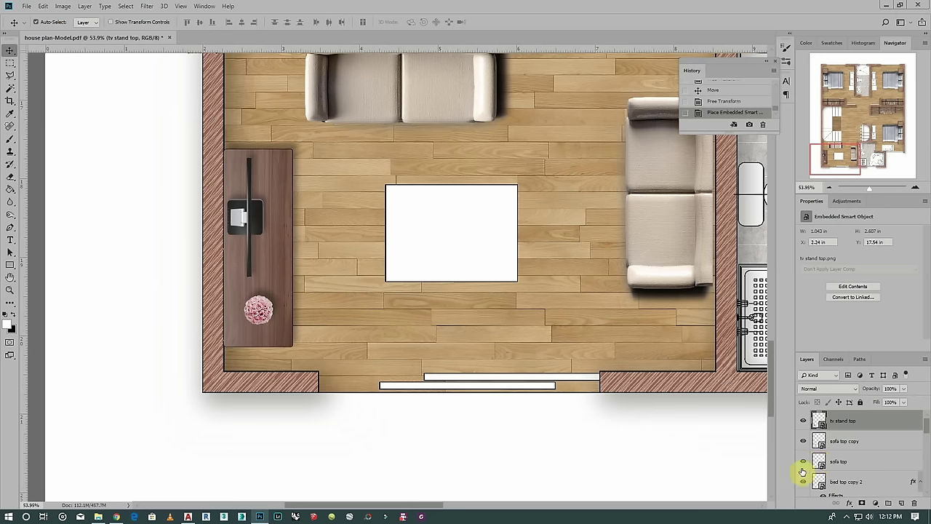
Add a 15% opacity drop shadow to the tv stand top layer and zoom out
{"action": "left_click", "coordinate": [849, 502]}
{"action": "left_click", "coordinate": [861, 497]}
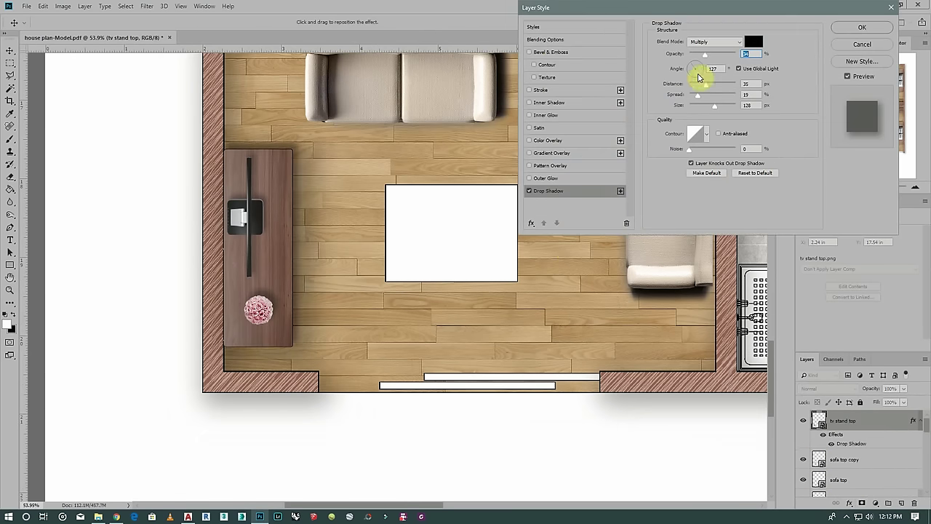
{"action": "left_click_drag", "start_coordinate": [704, 55], "coordinate": [697, 57]}
{"action": "left_click", "coordinate": [849, 27]}
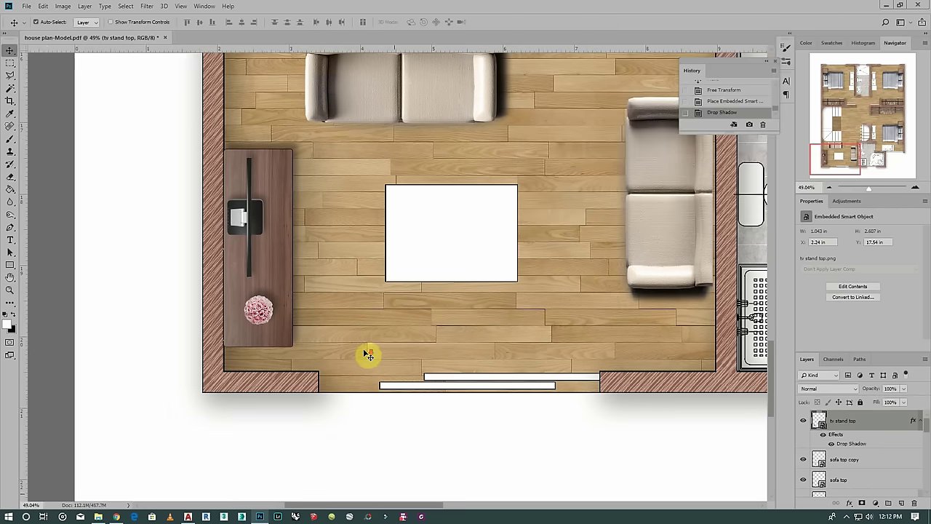
{"action": "scroll", "coordinate": [370, 353], "scroll_direction": "down", "scroll_amount": 3}
{"action": "scroll", "coordinate": [356, 344], "scroll_direction": "down", "scroll_amount": 2}
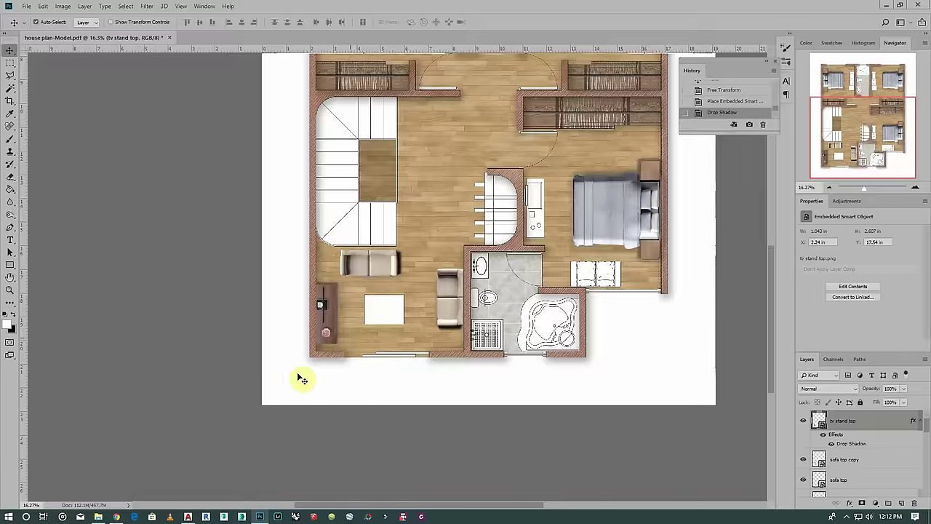
{"action": "scroll", "coordinate": [302, 378], "scroll_direction": "down", "scroll_amount": 1}
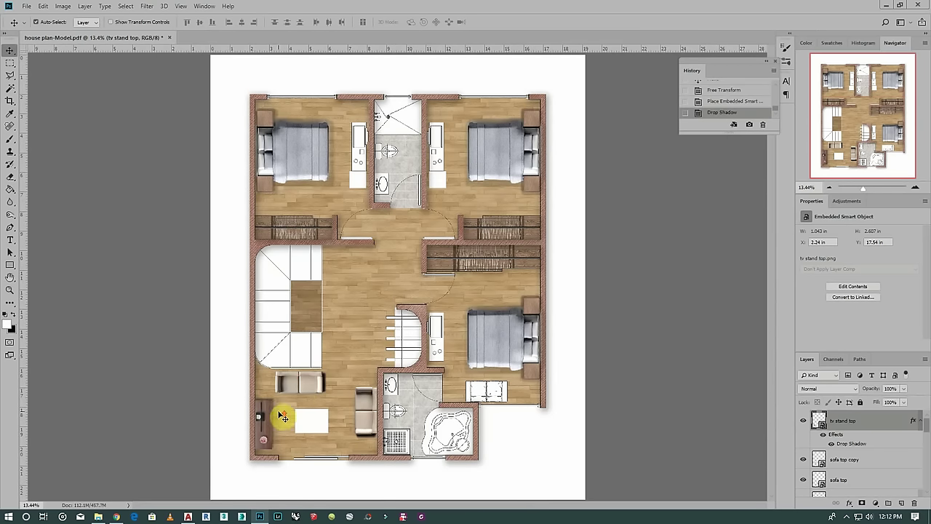